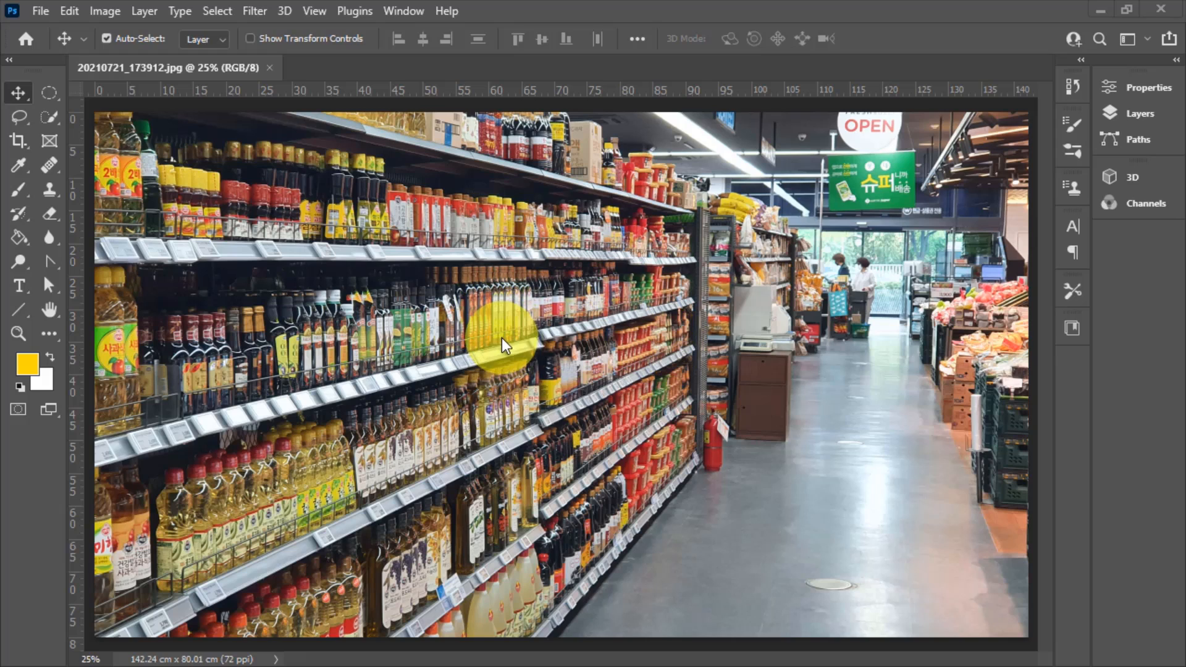
mouse_move(384, 270)
mouse_down()
mouse_move(420, 343)
mouse_move(443, 292)
mouse_move(437, 323)
mouse_move(407, 355)
mouse_move(433, 373)
mouse_move(494, 289)
mouse_move(510, 311)
mouse_move(510, 347)
mouse_move(478, 385)
mouse_move(487, 352)
mouse_move(516, 371)
mouse_up()
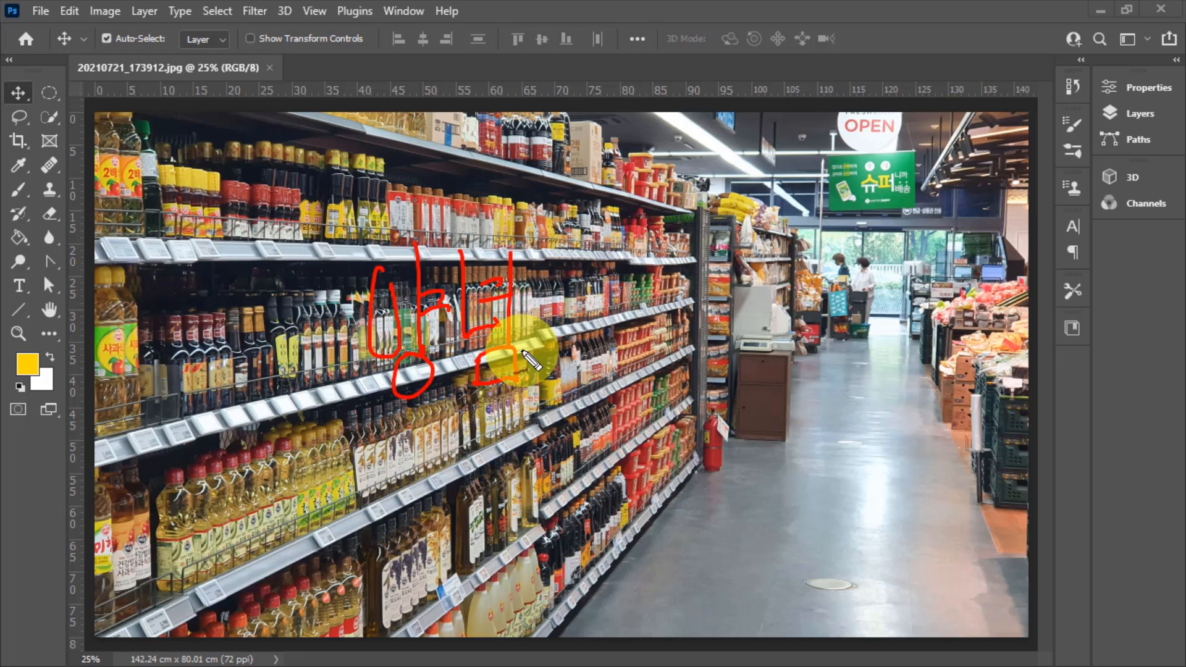
mouse_move(784, 287)
mouse_down()
mouse_move(795, 346)
mouse_move(766, 414)
mouse_up()
mouse_move(266, 578)
mouse_down()
mouse_move(251, 259)
mouse_move(290, 602)
mouse_up()
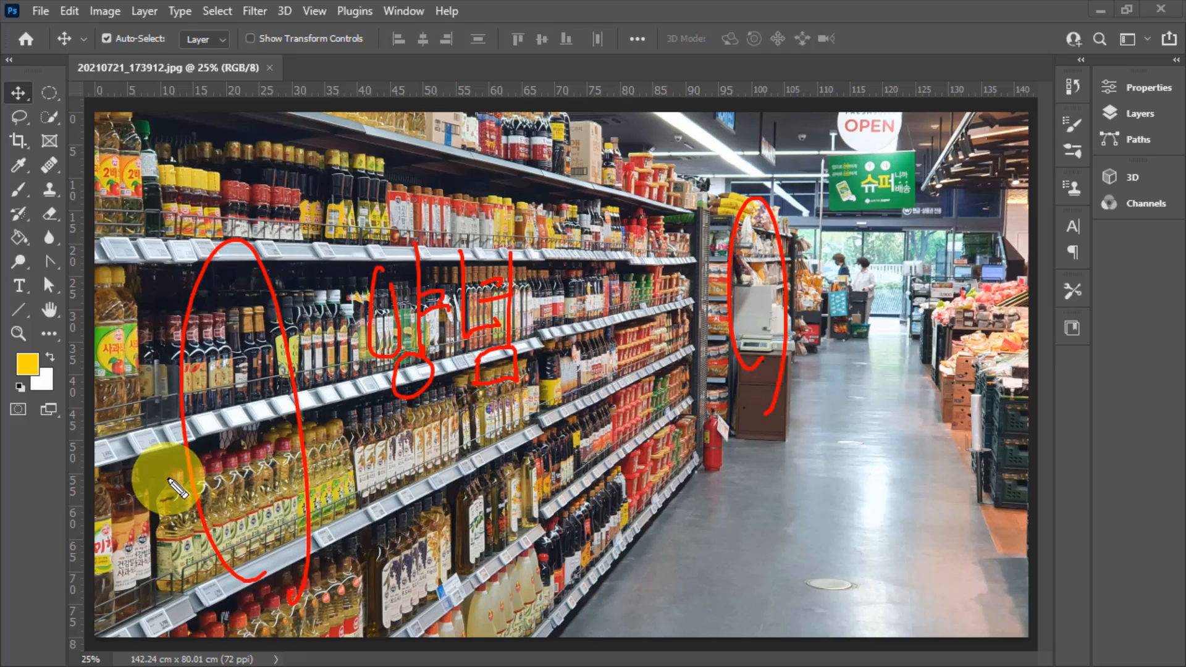
drag(148, 458, 156, 550)
drag(170, 604, 177, 574)
drag(132, 458, 163, 465)
mouse_move(671, 313)
mouse_down()
mouse_move(673, 356)
mouse_move(671, 295)
mouse_up()
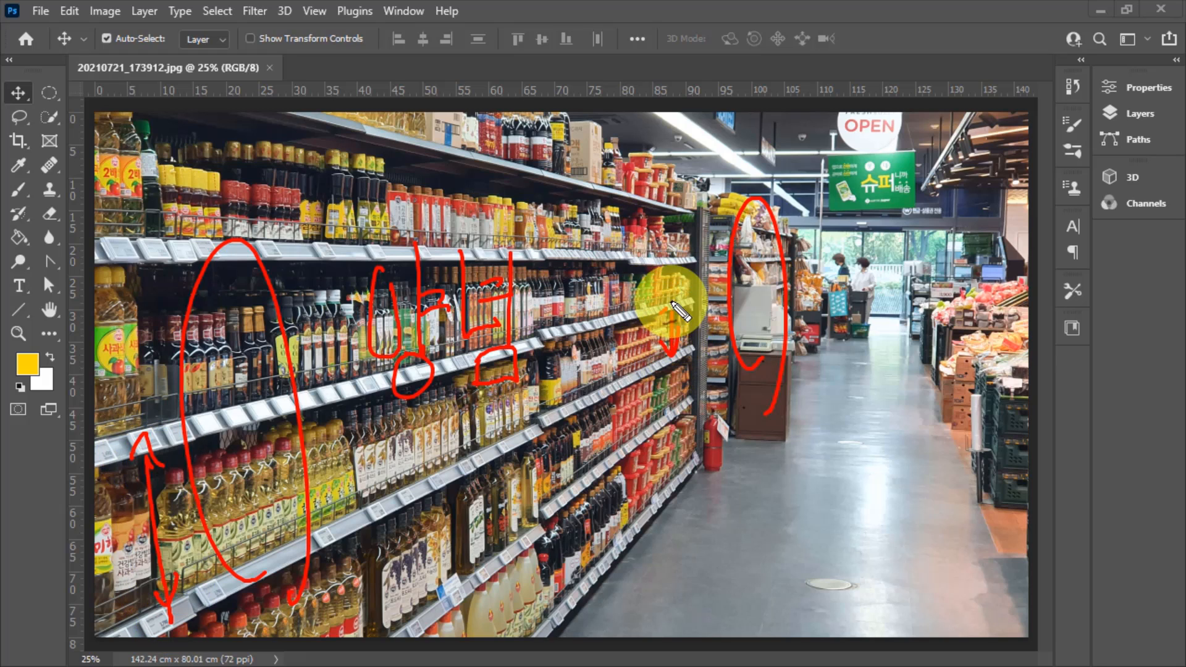
mouse_move(210, 426)
mouse_down()
mouse_move(426, 346)
mouse_move(720, 271)
mouse_up()
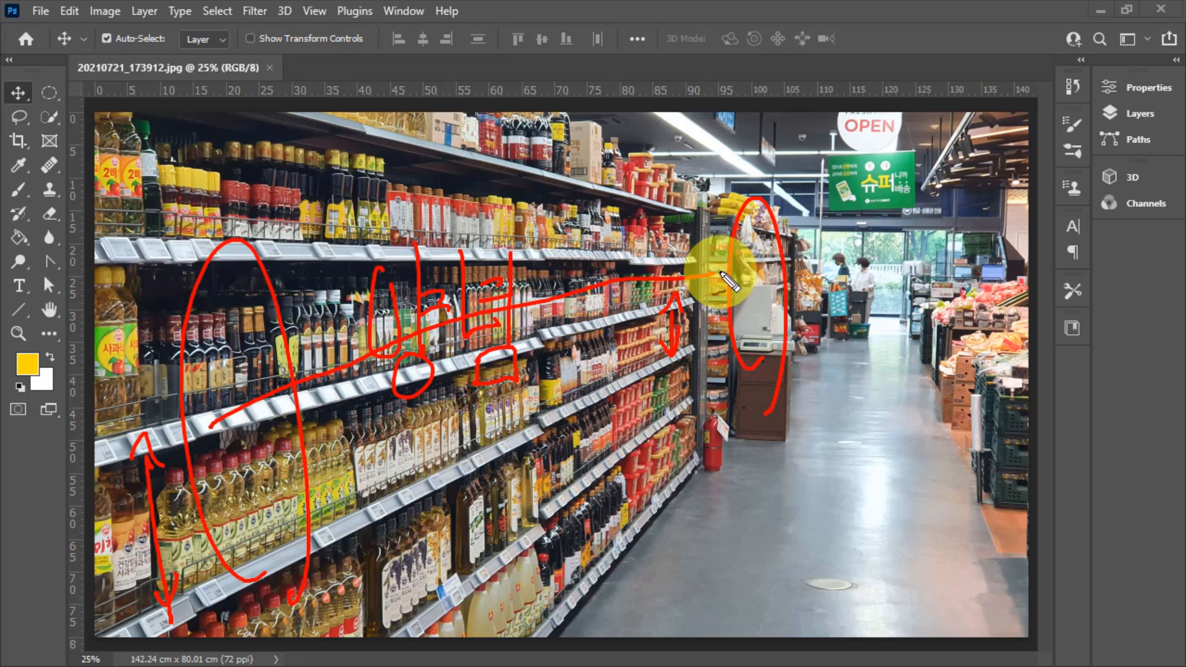
mouse_move(272, 591)
mouse_down()
mouse_move(717, 312)
mouse_move(701, 265)
mouse_move(715, 225)
mouse_move(703, 321)
mouse_up()
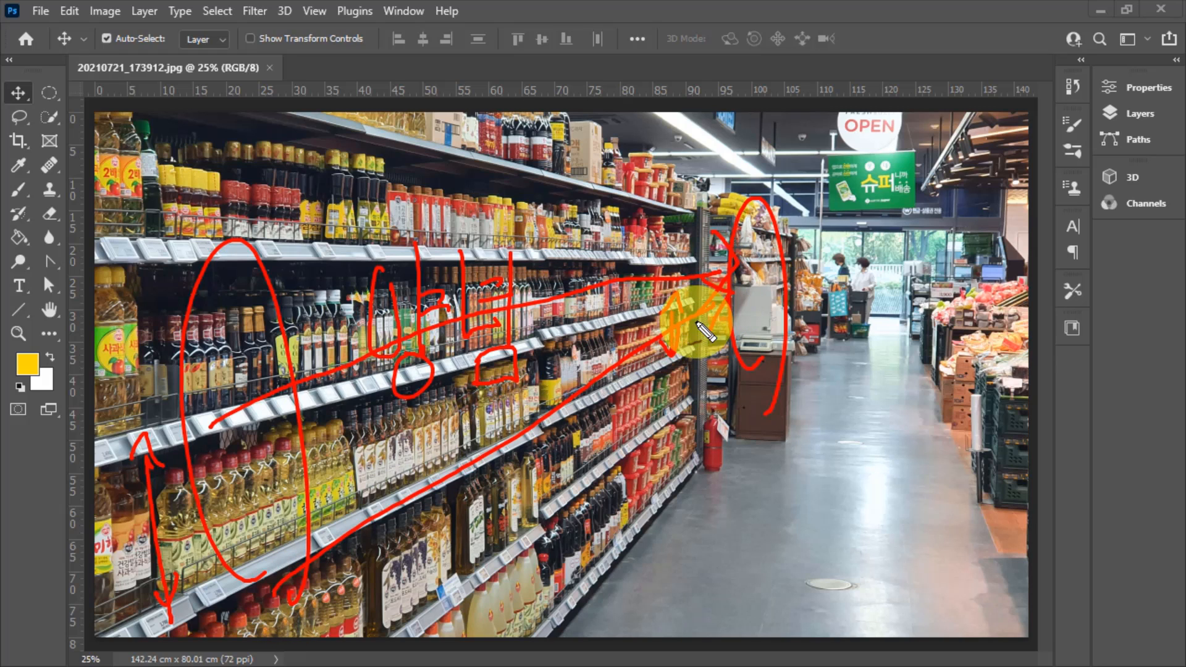
mouse_move(460, 488)
mouse_down()
mouse_move(502, 445)
mouse_move(548, 357)
mouse_move(323, 402)
mouse_move(696, 293)
mouse_up()
drag(382, 384, 591, 321)
drag(436, 496, 599, 386)
mouse_move(607, 368)
mouse_down()
mouse_move(578, 333)
mouse_move(610, 383)
mouse_move(568, 365)
mouse_up()
mouse_move(483, 408)
mouse_down()
mouse_move(455, 233)
mouse_move(494, 395)
mouse_up()
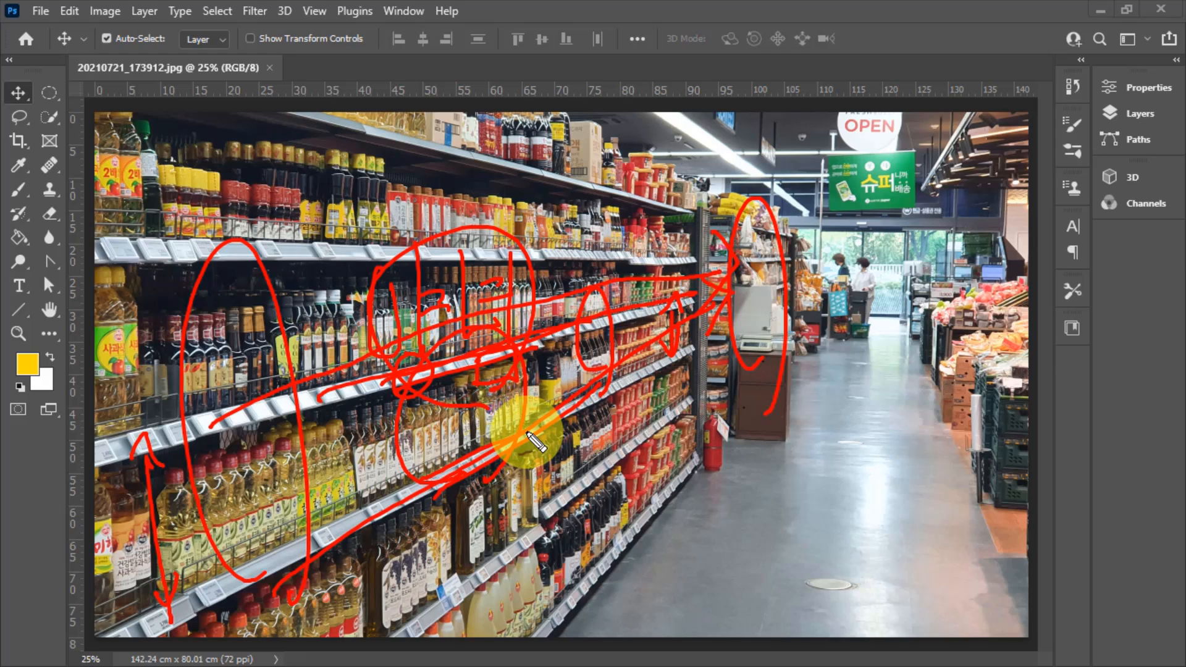
key(Delete)
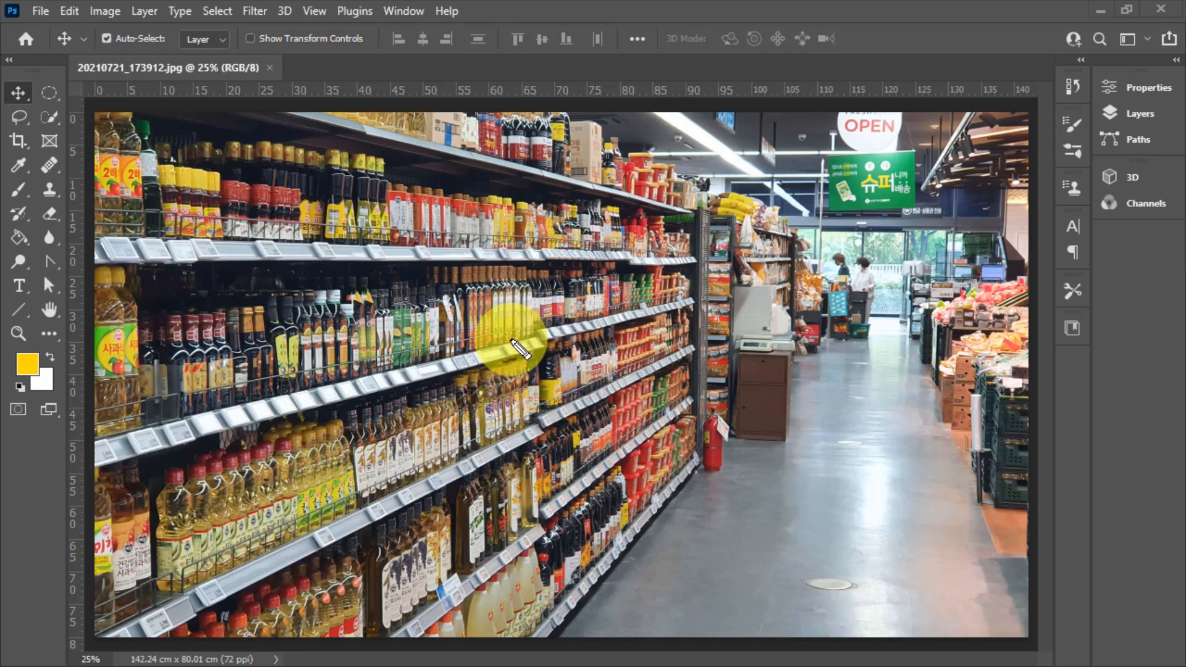
drag(658, 587, 673, 583)
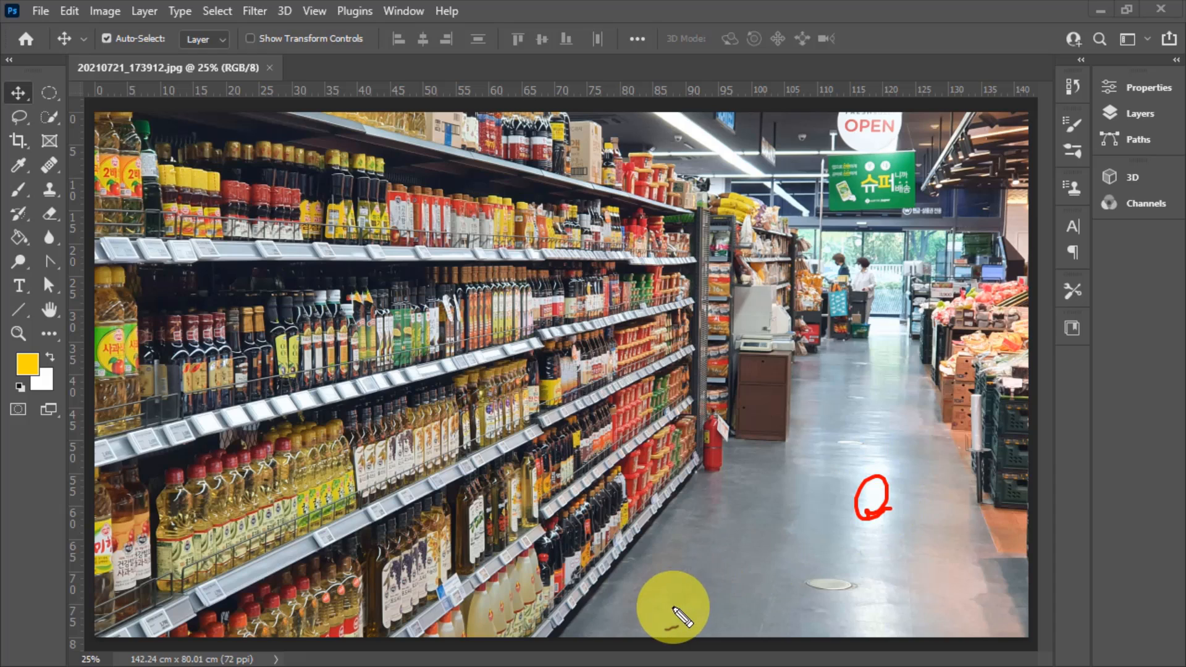
mouse_move(688, 596)
mouse_down()
mouse_move(801, 432)
mouse_move(889, 582)
mouse_move(892, 614)
mouse_up()
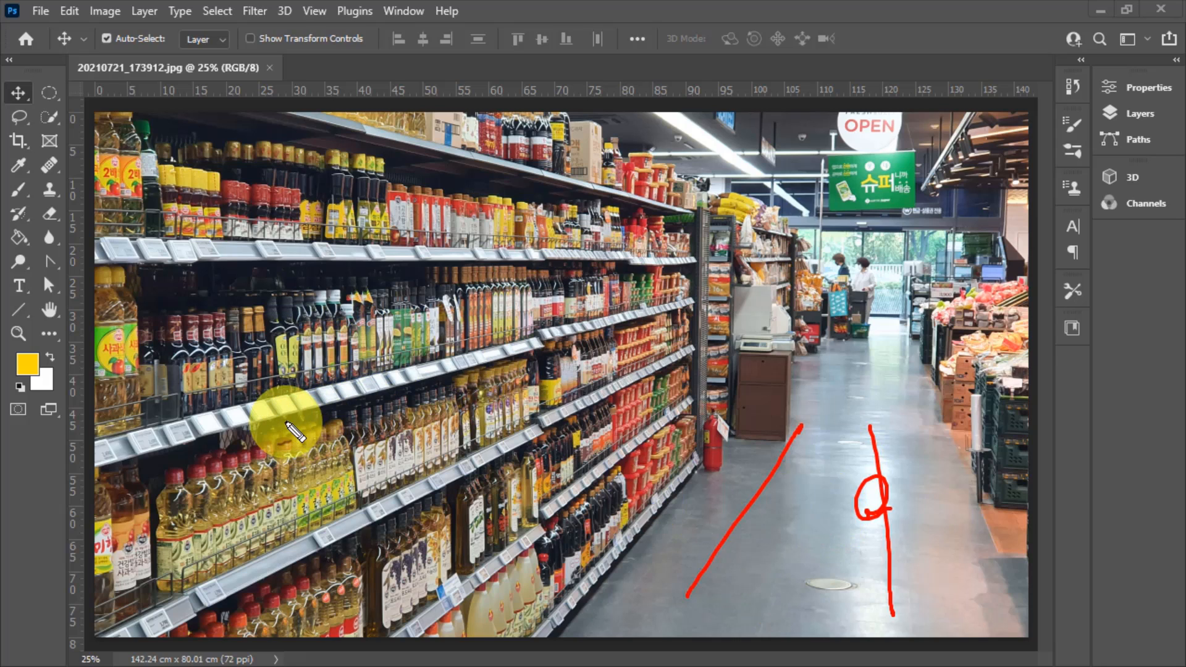
mouse_move(285, 420)
mouse_down()
mouse_move(583, 298)
mouse_move(689, 271)
mouse_up()
mouse_move(398, 245)
mouse_down()
mouse_move(542, 266)
mouse_move(680, 249)
mouse_up()
drag(415, 370, 655, 315)
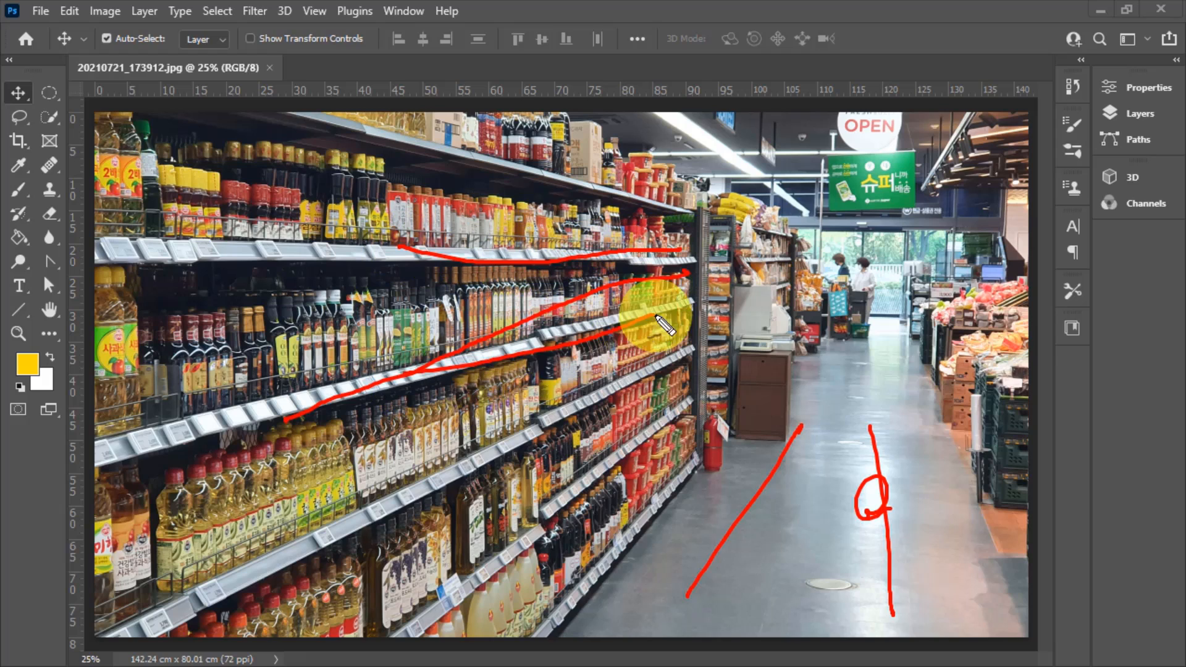
drag(428, 486, 692, 346)
mouse_move(478, 368)
mouse_down()
mouse_move(468, 393)
mouse_move(508, 415)
mouse_move(482, 363)
mouse_up()
mouse_move(535, 354)
mouse_down()
mouse_move(587, 343)
mouse_move(580, 373)
mouse_move(602, 365)
mouse_move(625, 326)
mouse_move(636, 344)
mouse_move(659, 313)
mouse_move(656, 364)
mouse_up()
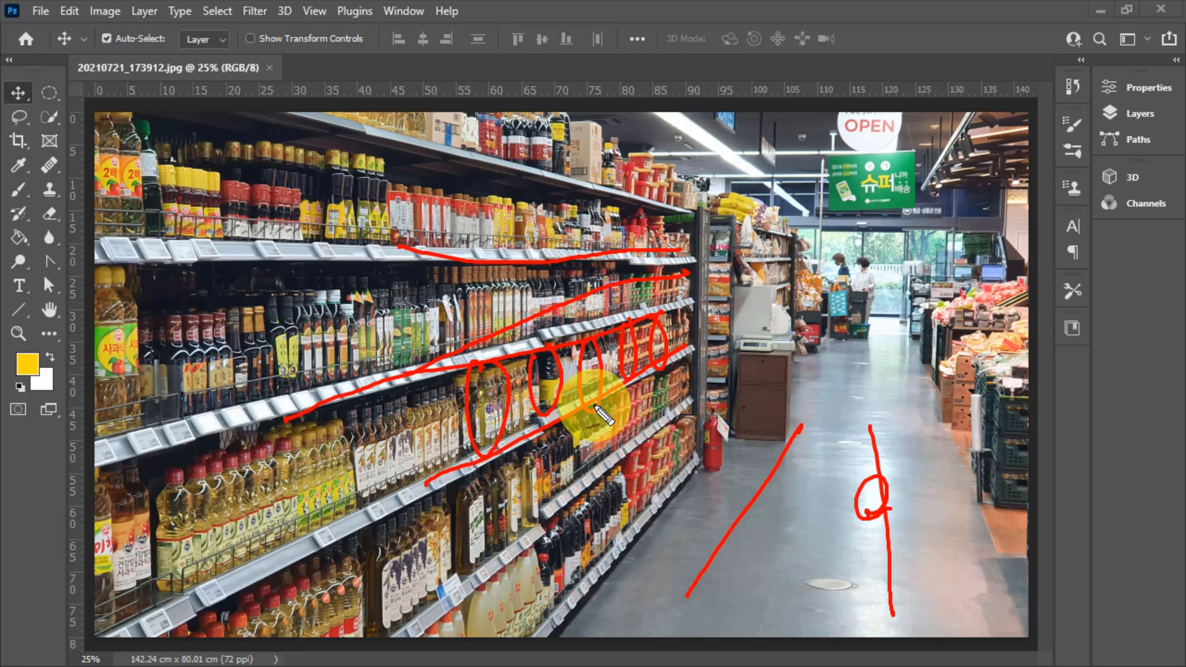
drag(490, 166, 636, 196)
drag(544, 256, 611, 269)
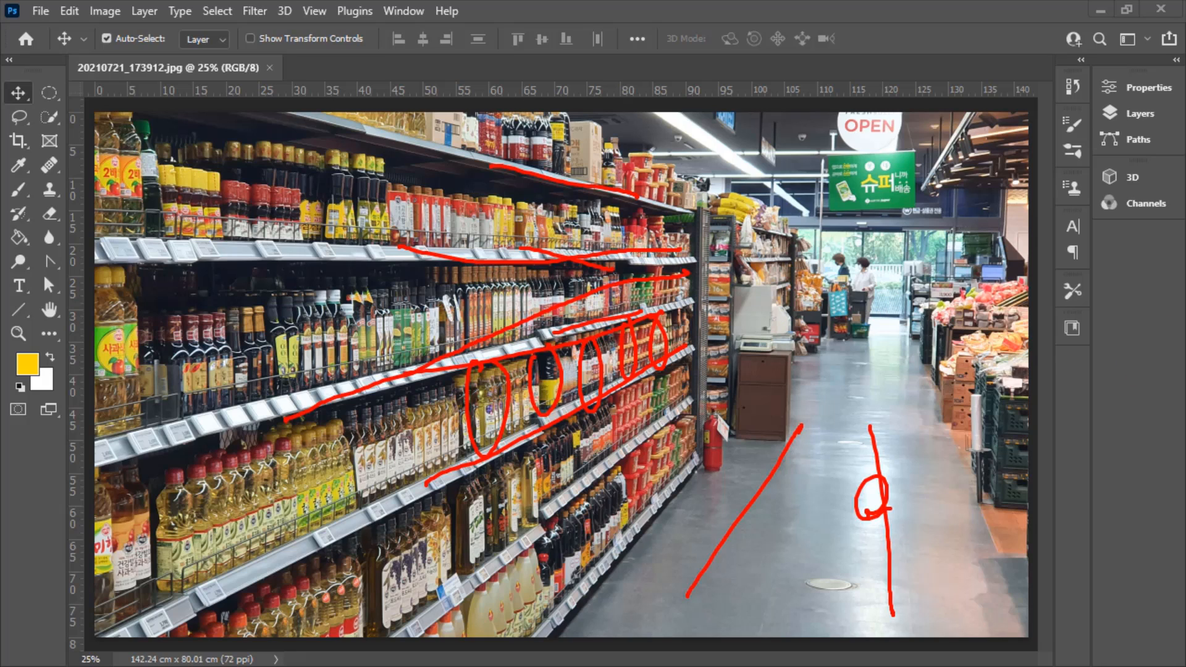
key(Escape)
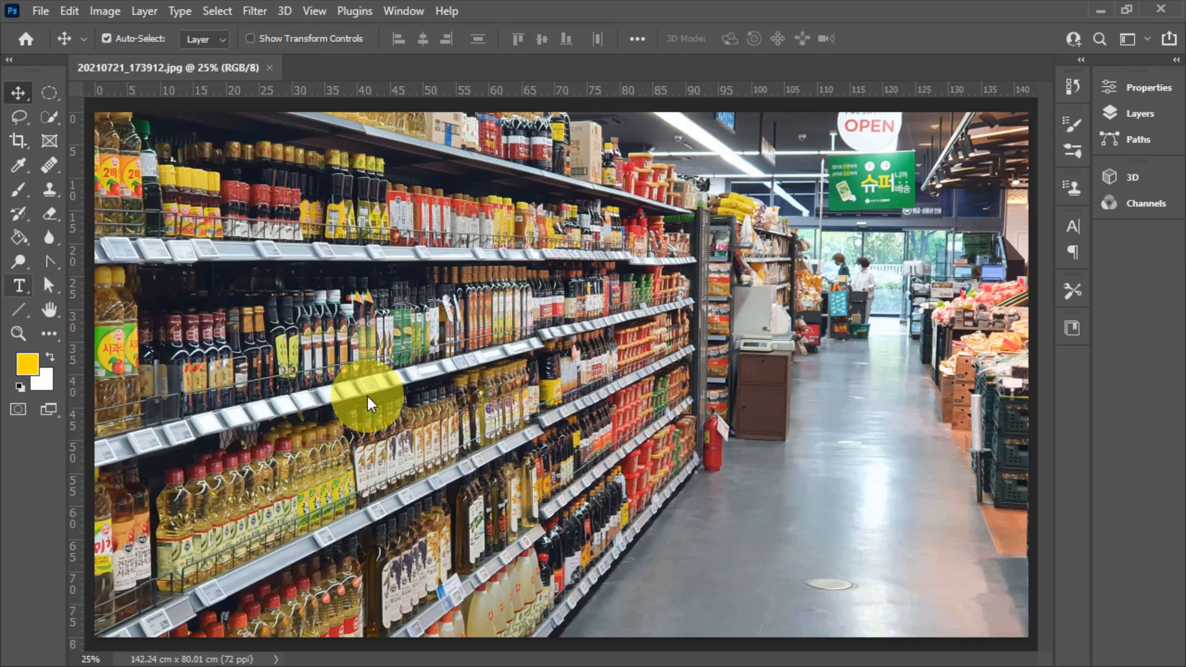
Add the text 양념코너 over the middle shelves of the photo and set its color to white (ffffff)
click(379, 316)
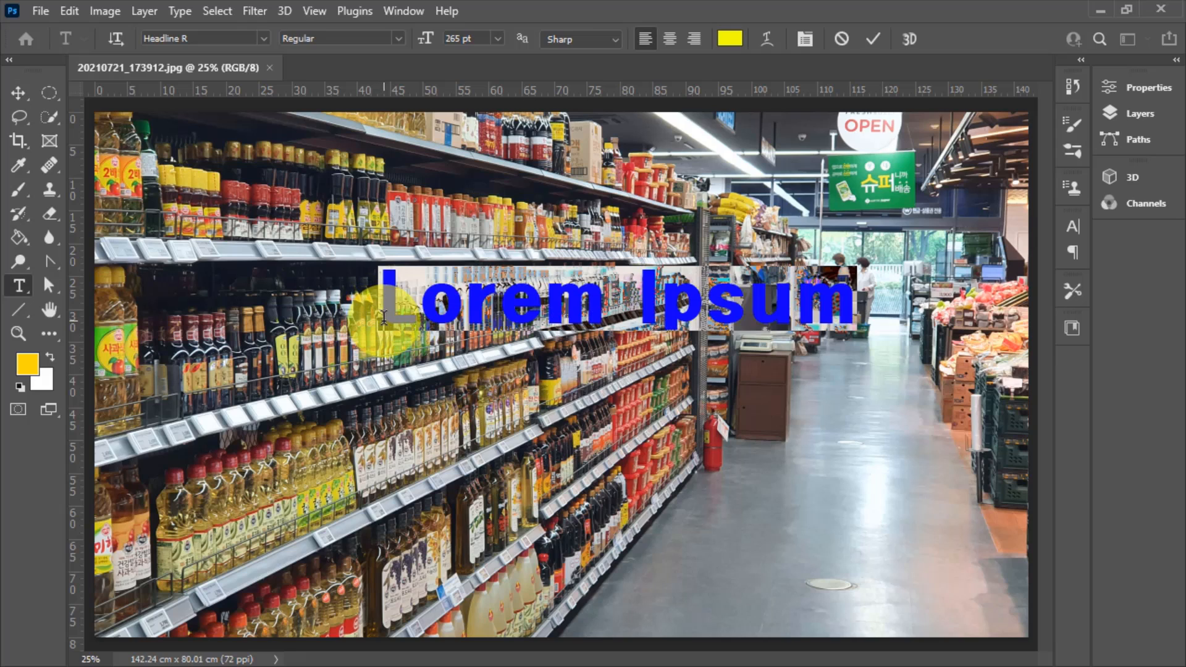
text(양념코너)
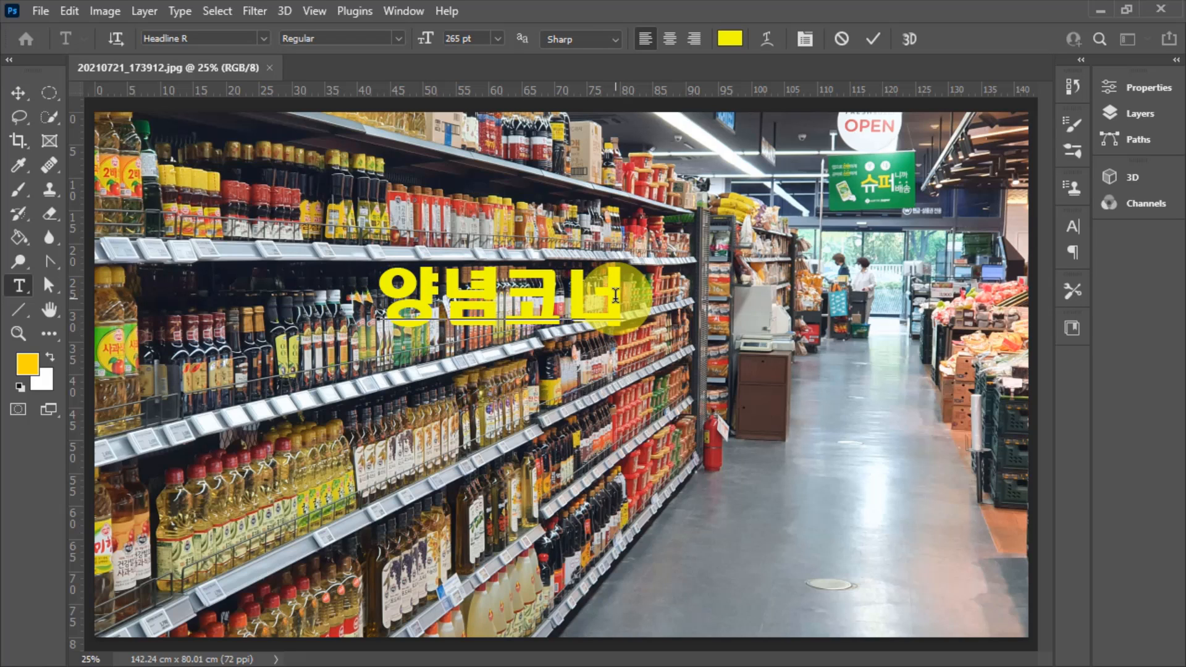
drag(616, 295, 380, 287)
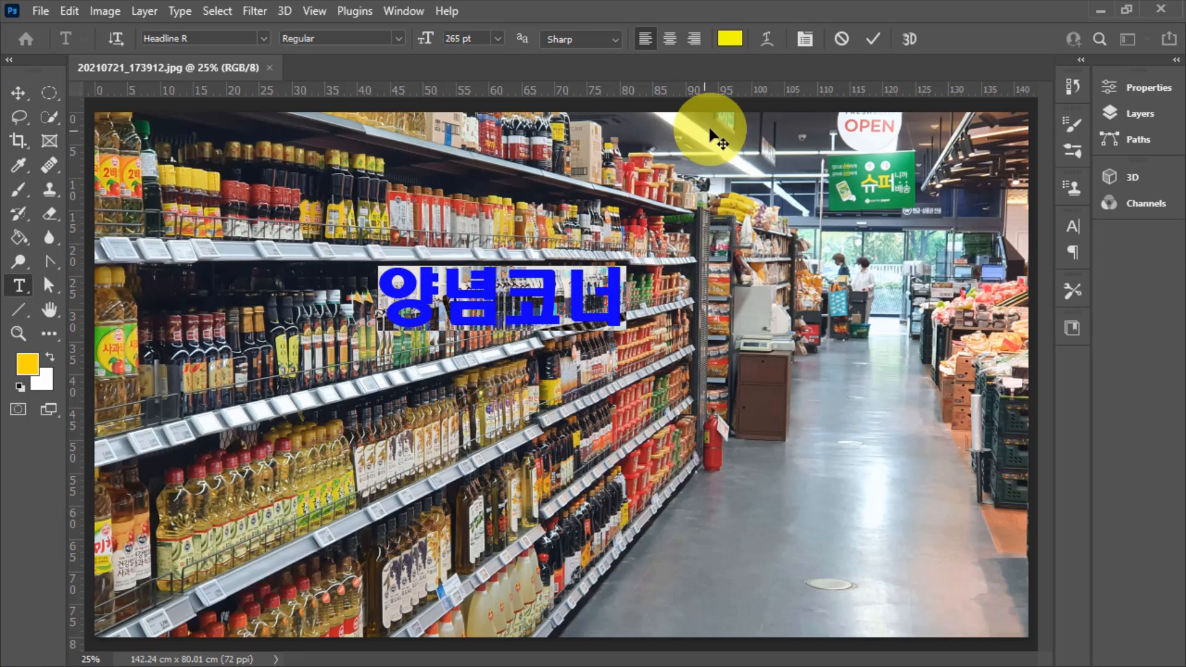
click(732, 39)
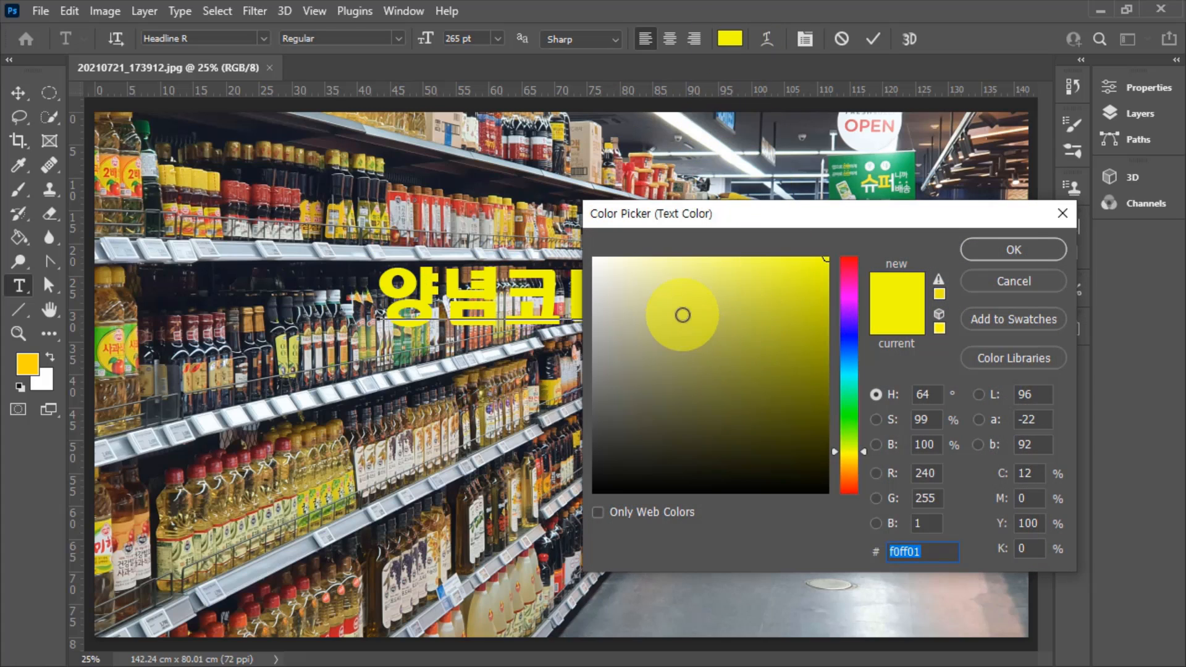
text(ffffff)
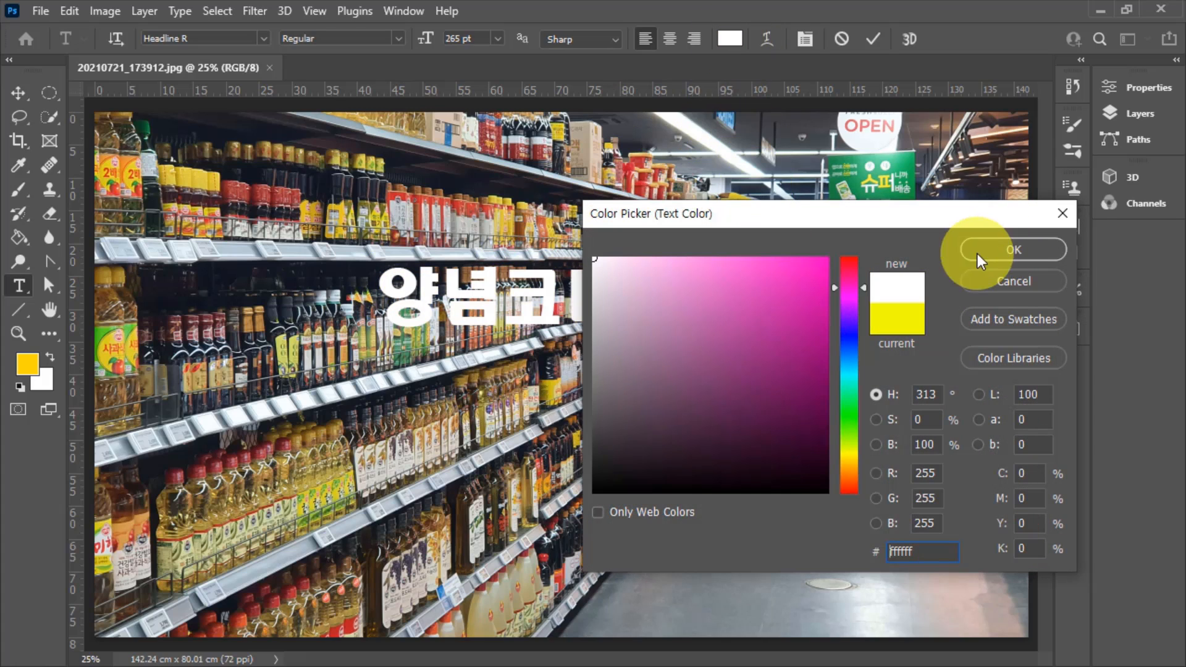
click(1018, 249)
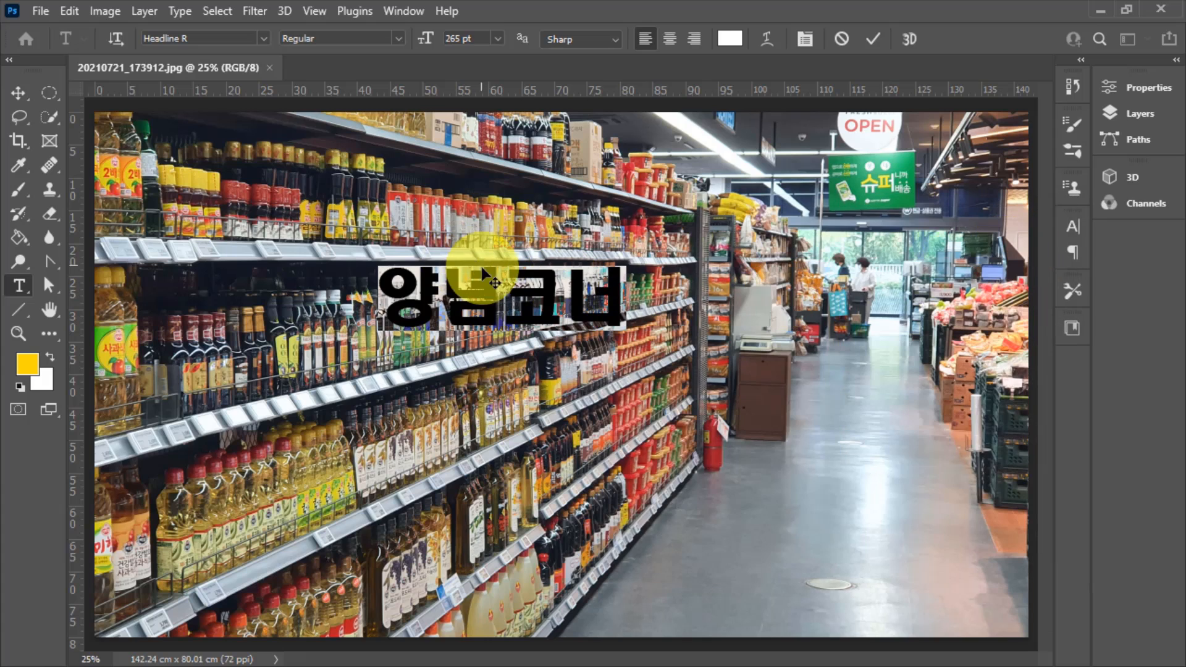
Enlarge the 양념코너 text to about 298 pt and position it over the bottles on the middle shelf
click(17, 93)
drag(462, 304, 417, 315)
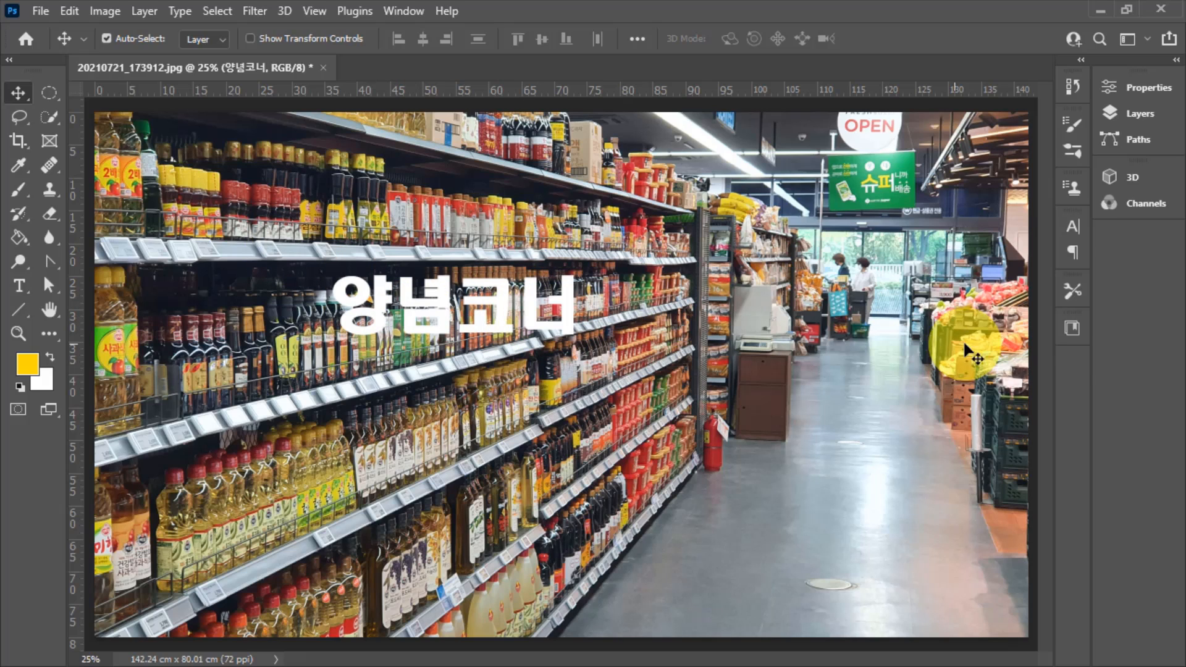
click(1118, 114)
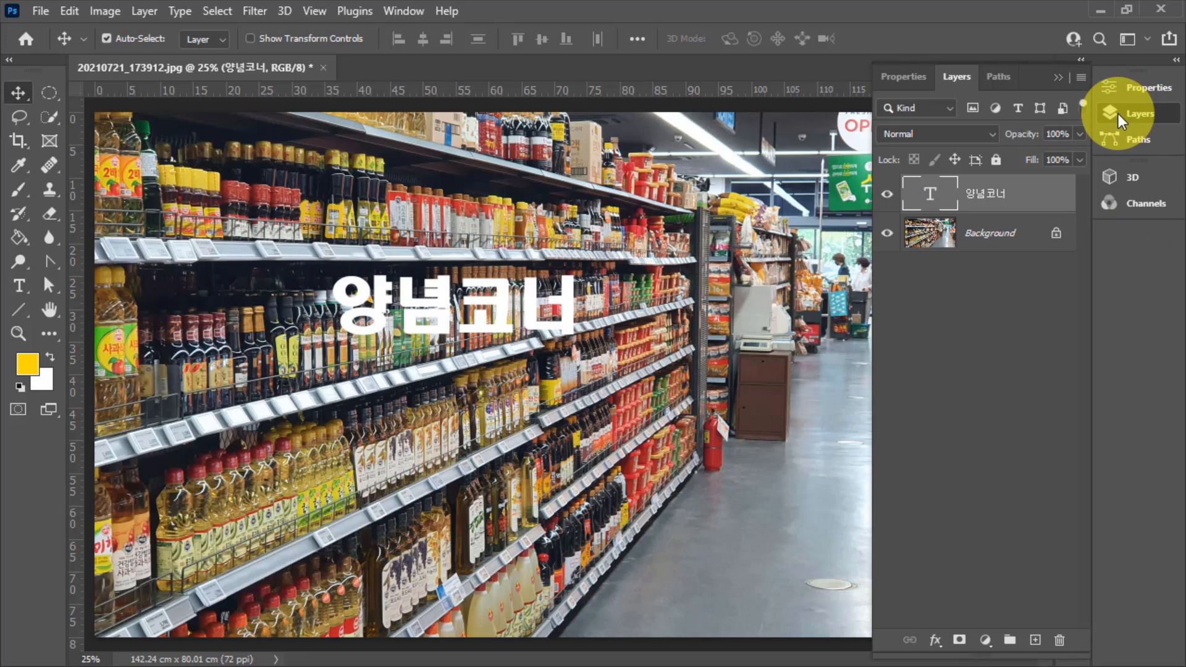
double_click(926, 193)
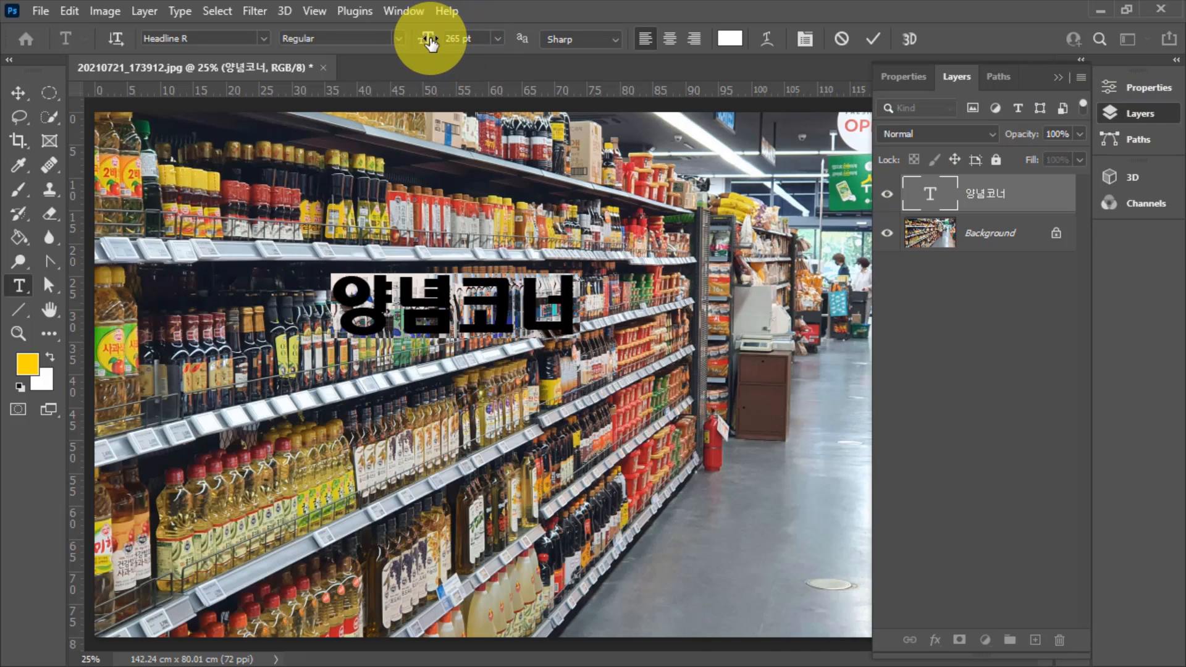
drag(440, 44, 460, 50)
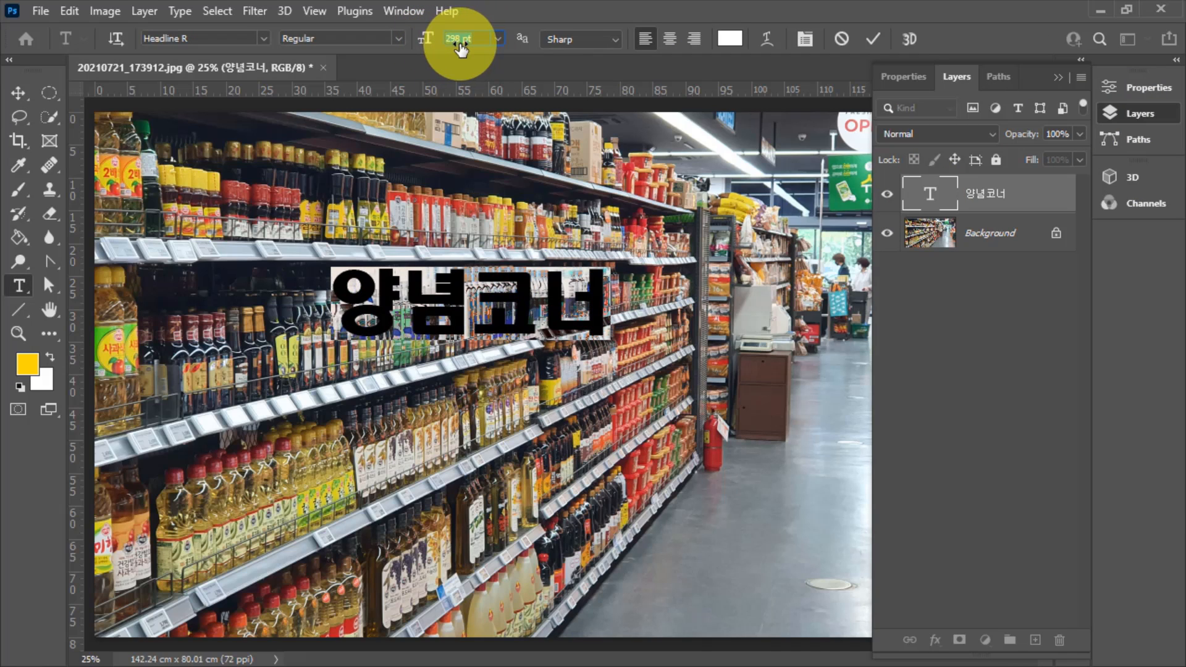
click(18, 93)
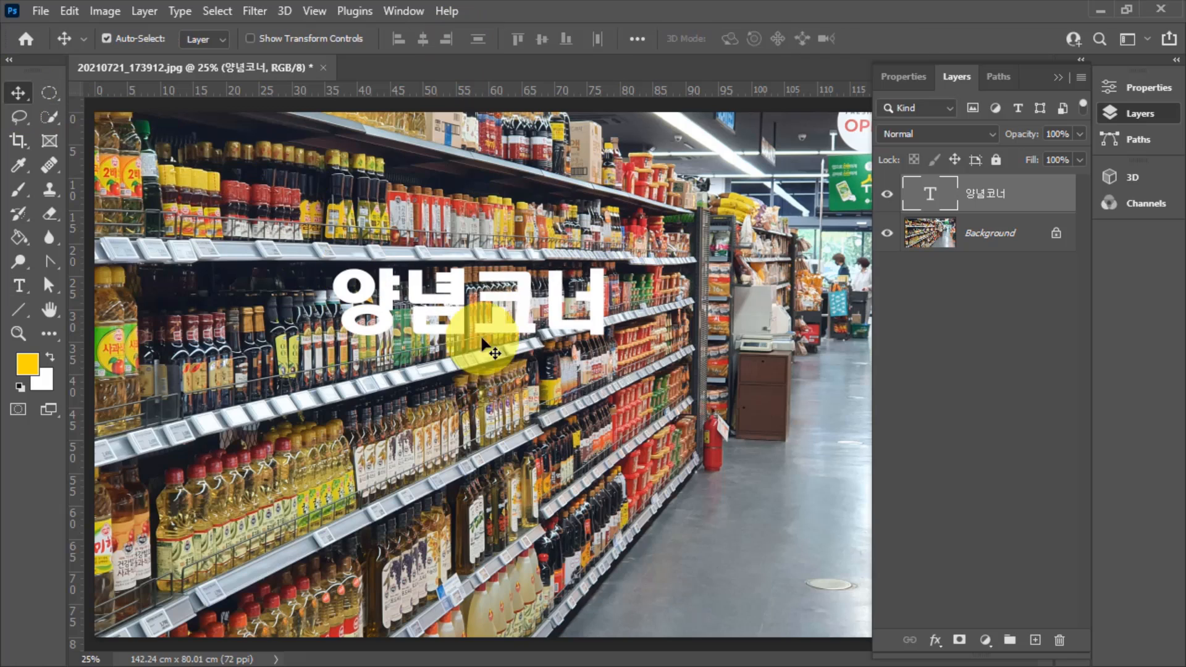
drag(449, 315, 403, 325)
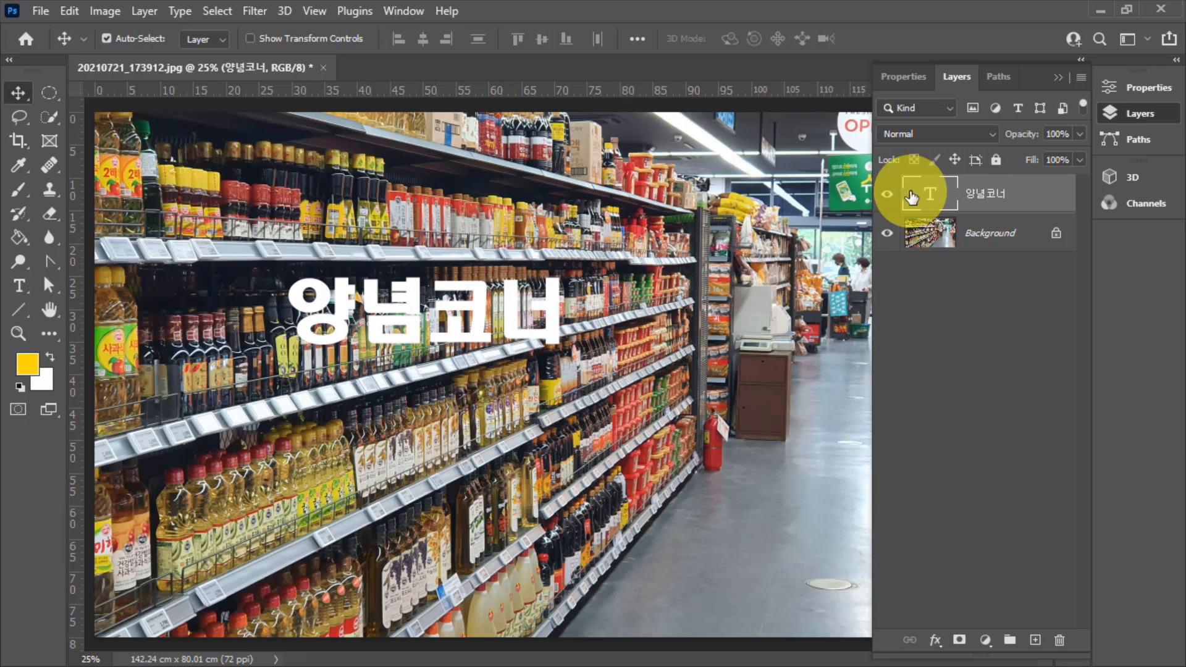
click(70, 12)
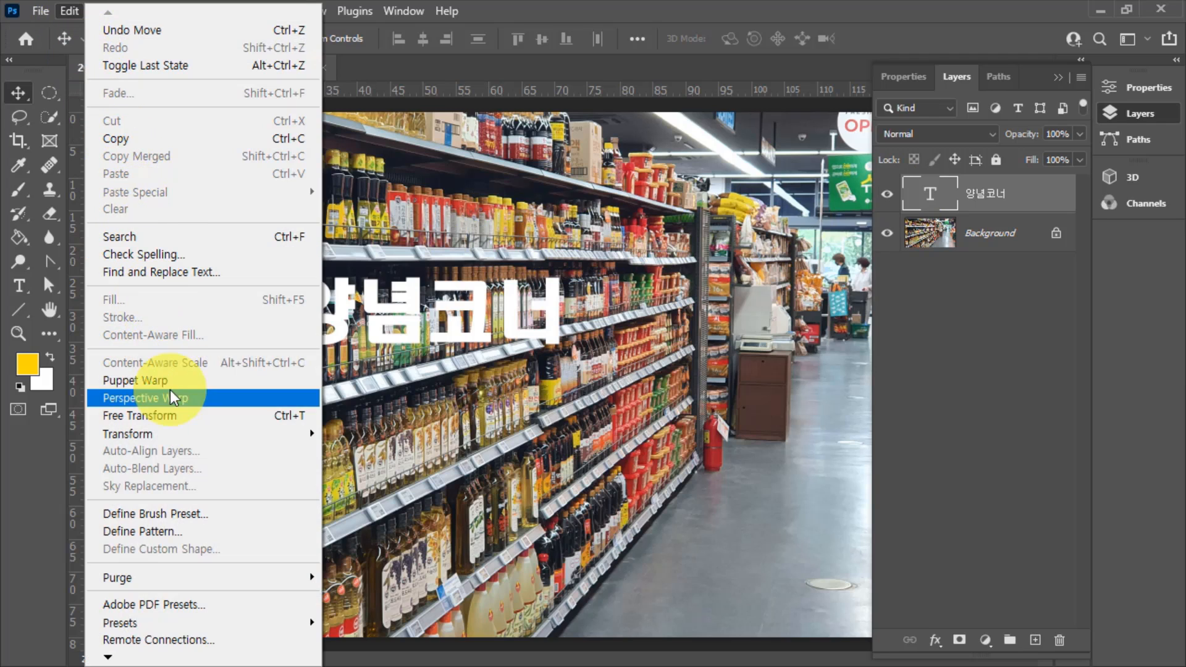
mouse_move(185, 433)
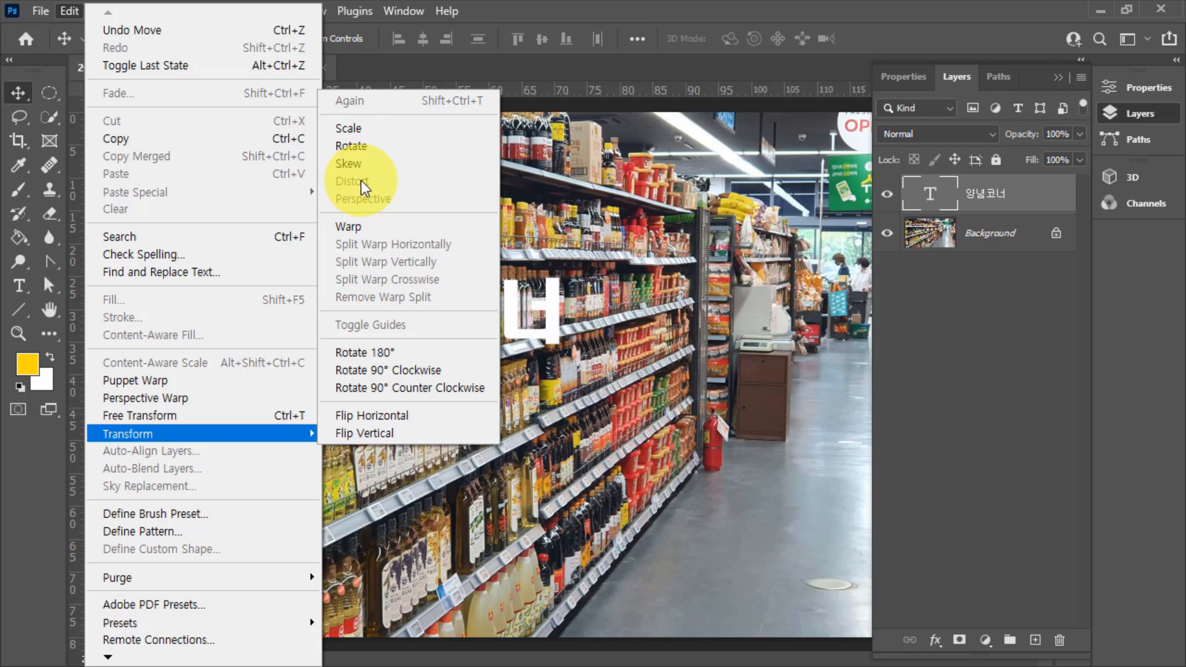
click(529, 314)
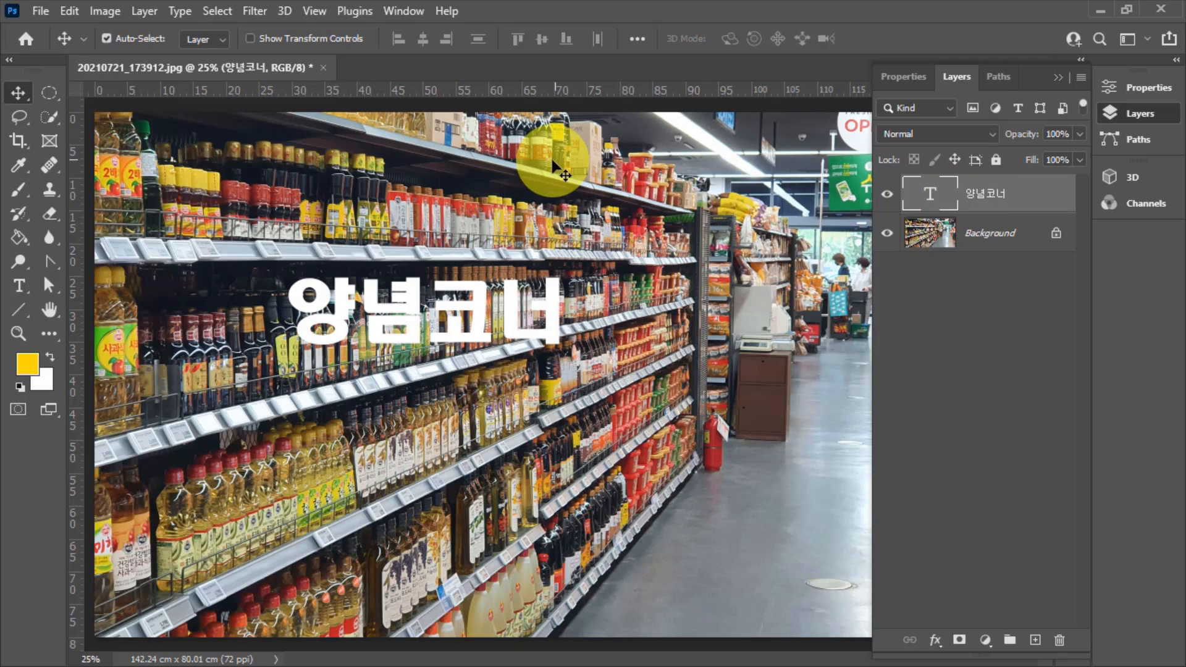
Create a new layer and draw a rectangle filled with the yellow foreground color just below the 양념코너 text
click(43, 95)
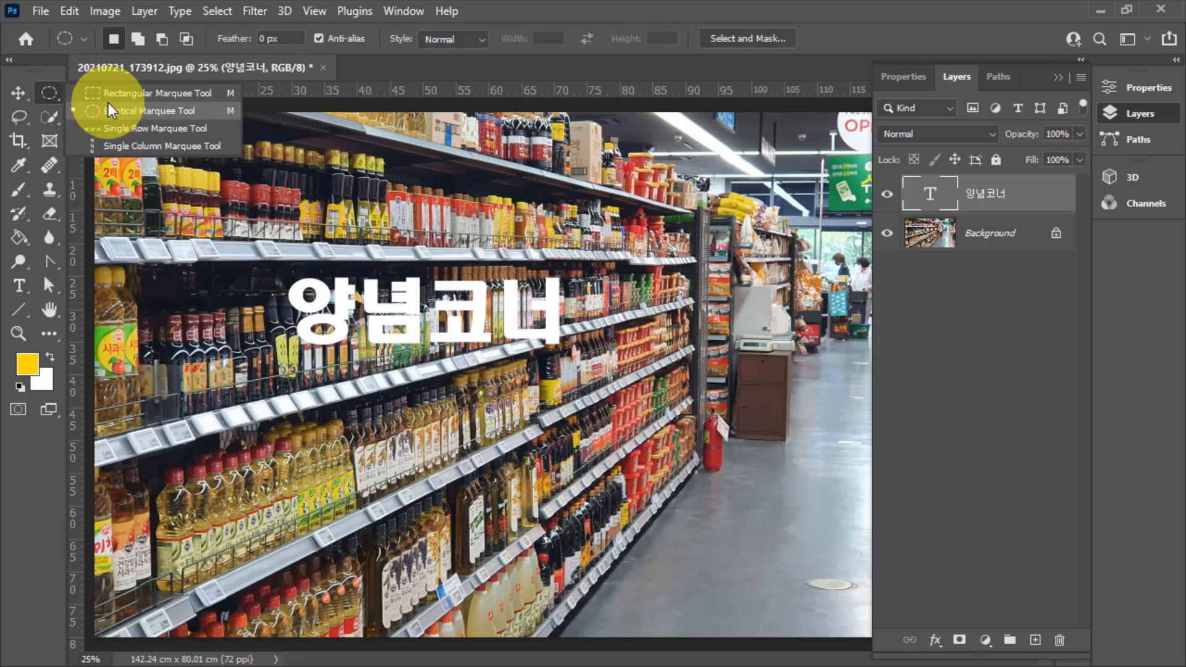
click(110, 94)
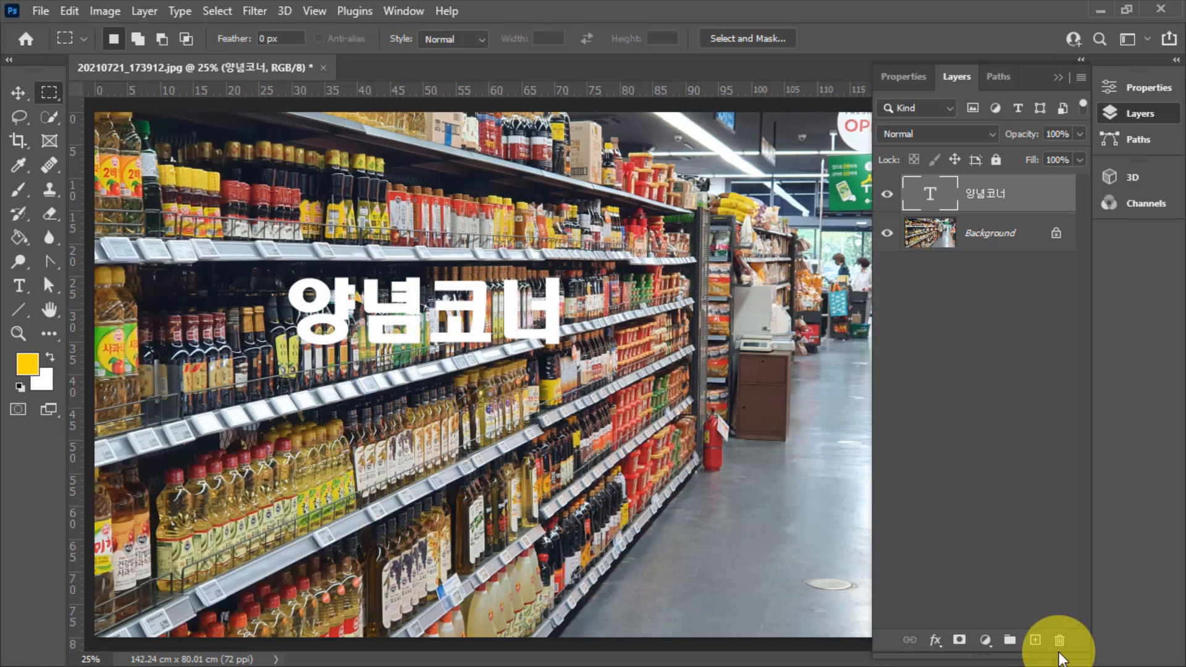
click(1036, 641)
drag(356, 388, 523, 474)
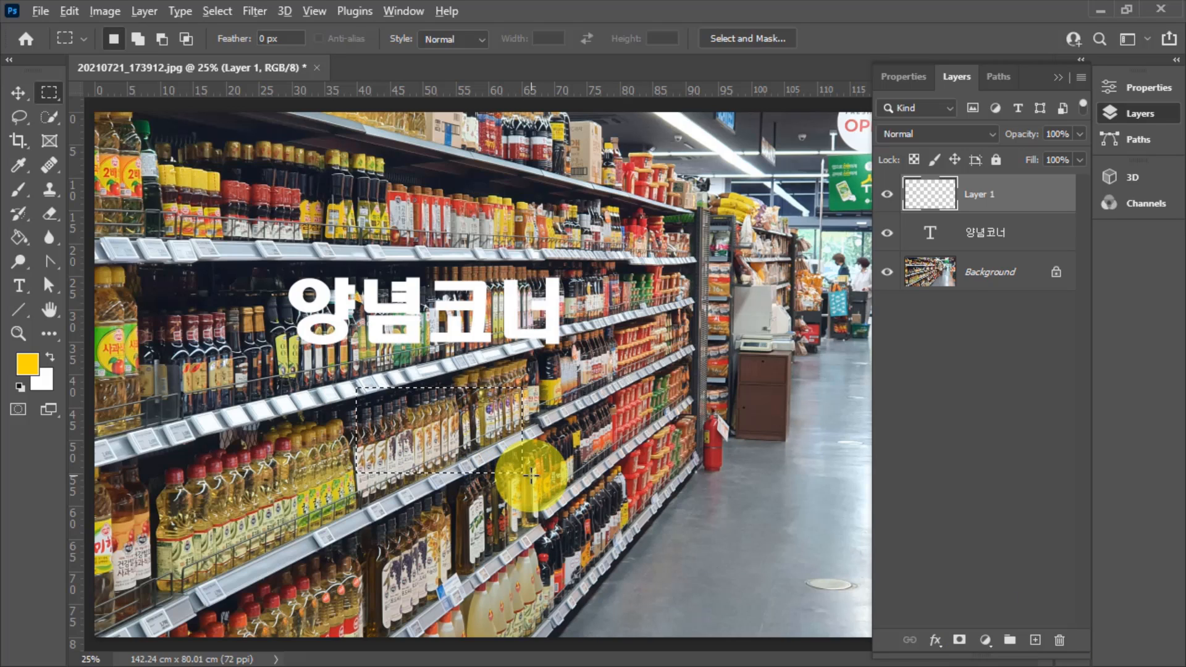
key(alt+BackSpace)
key(ctrl+d)
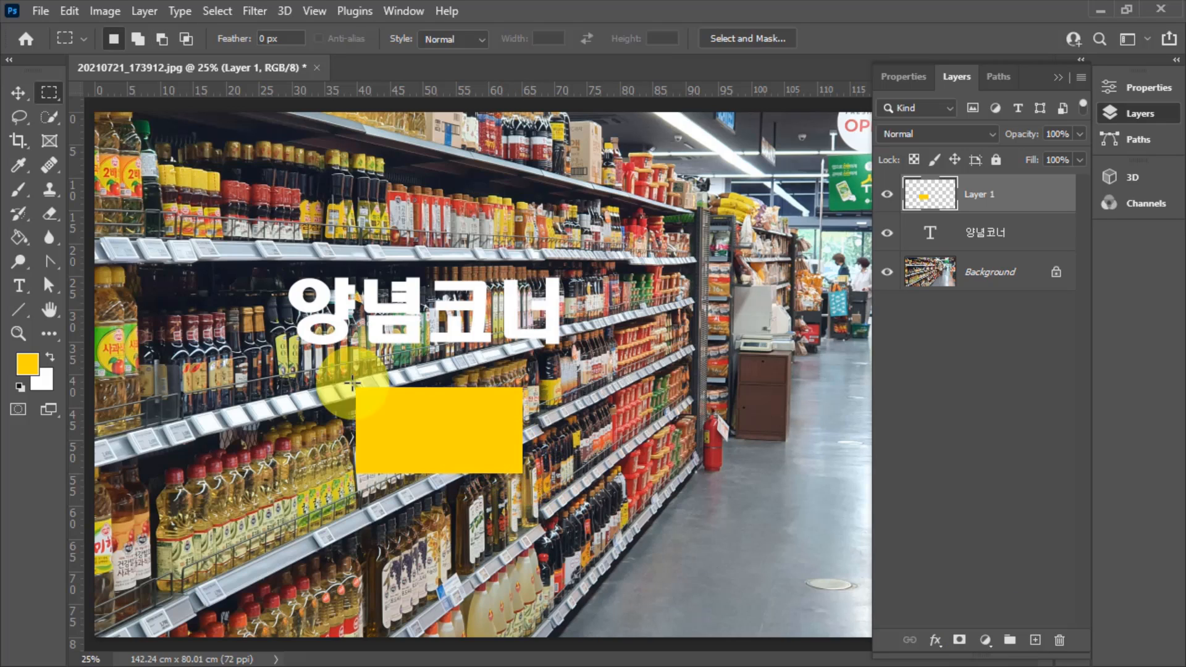
Distort the yellow rectangle on Layer 1 so its corners follow the perspective of the shelf gap below the text
click(18, 93)
click(69, 10)
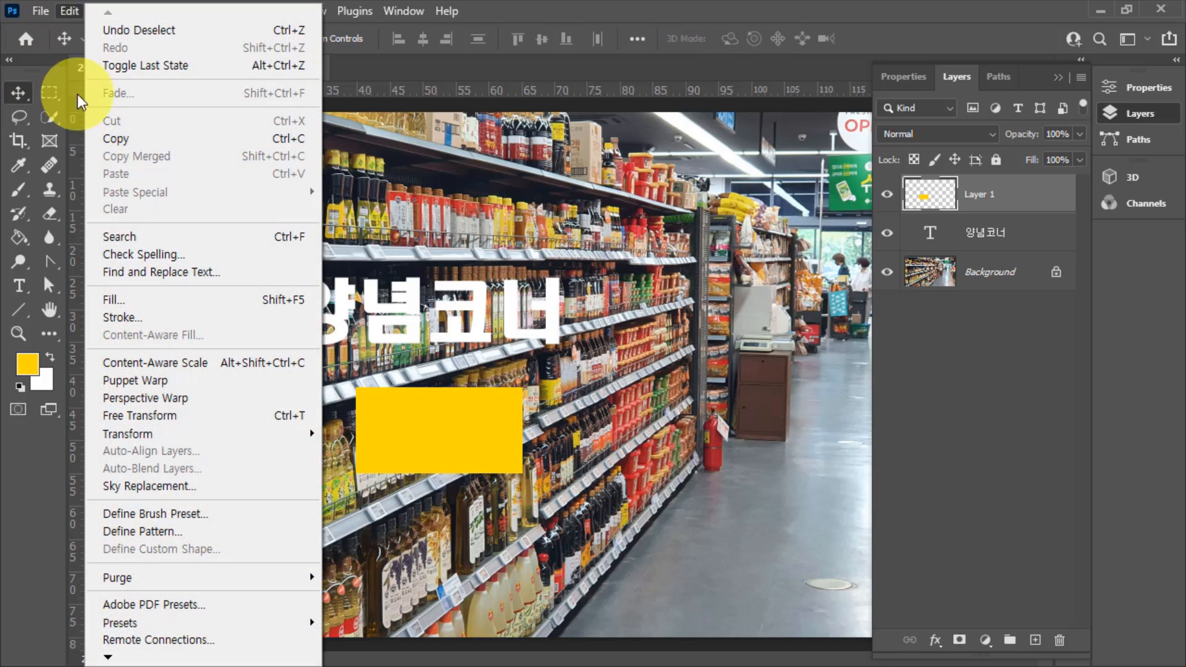
mouse_move(166, 442)
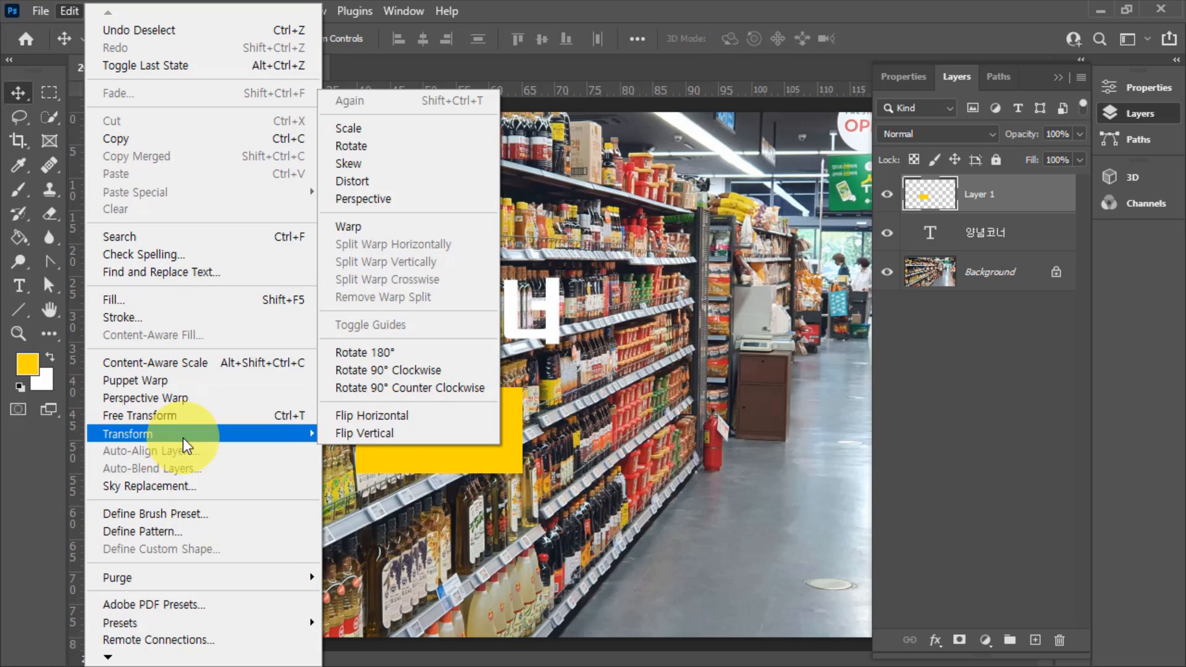
click(388, 179)
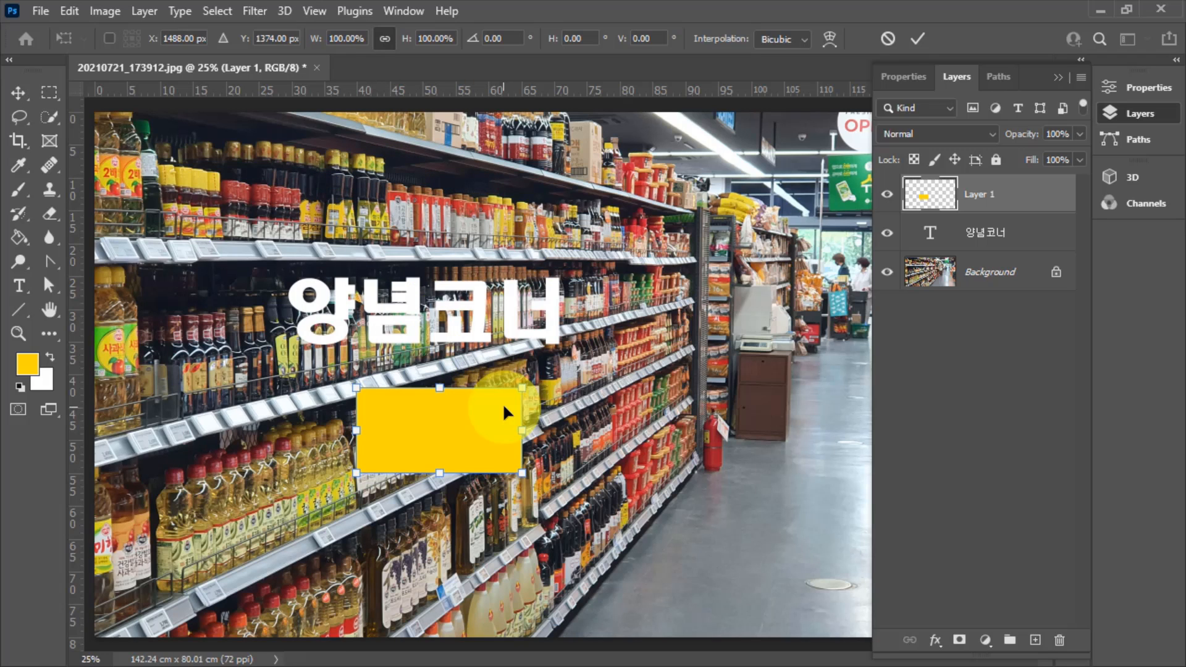
drag(522, 390, 519, 352)
drag(522, 472, 518, 429)
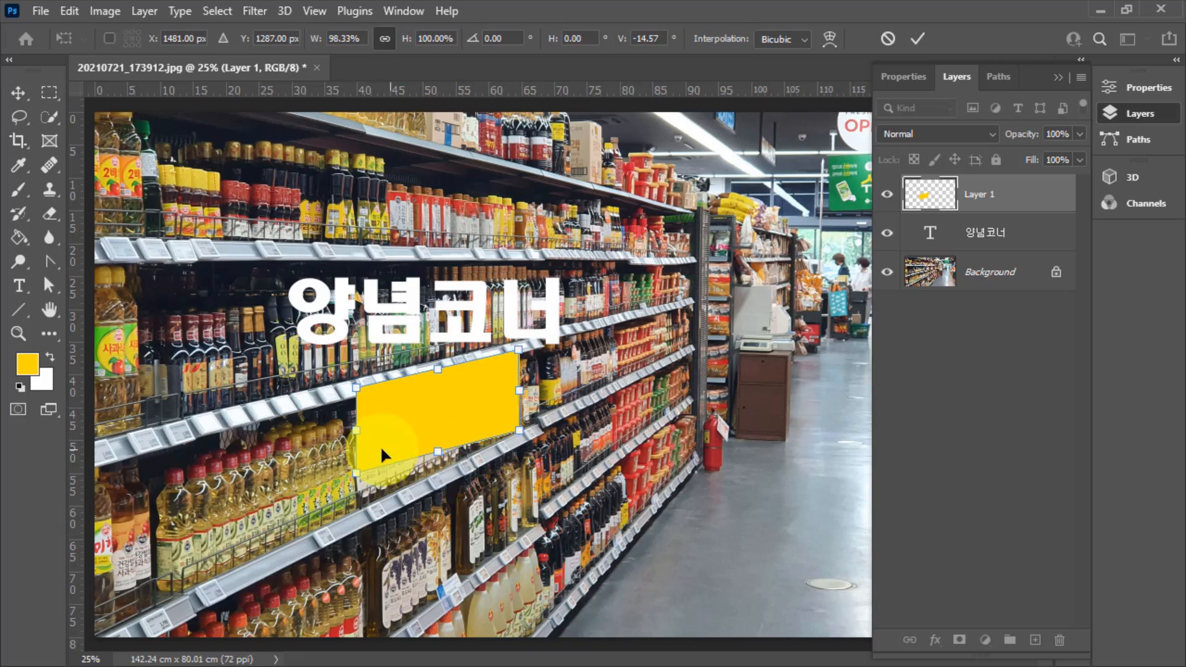
drag(355, 481, 374, 502)
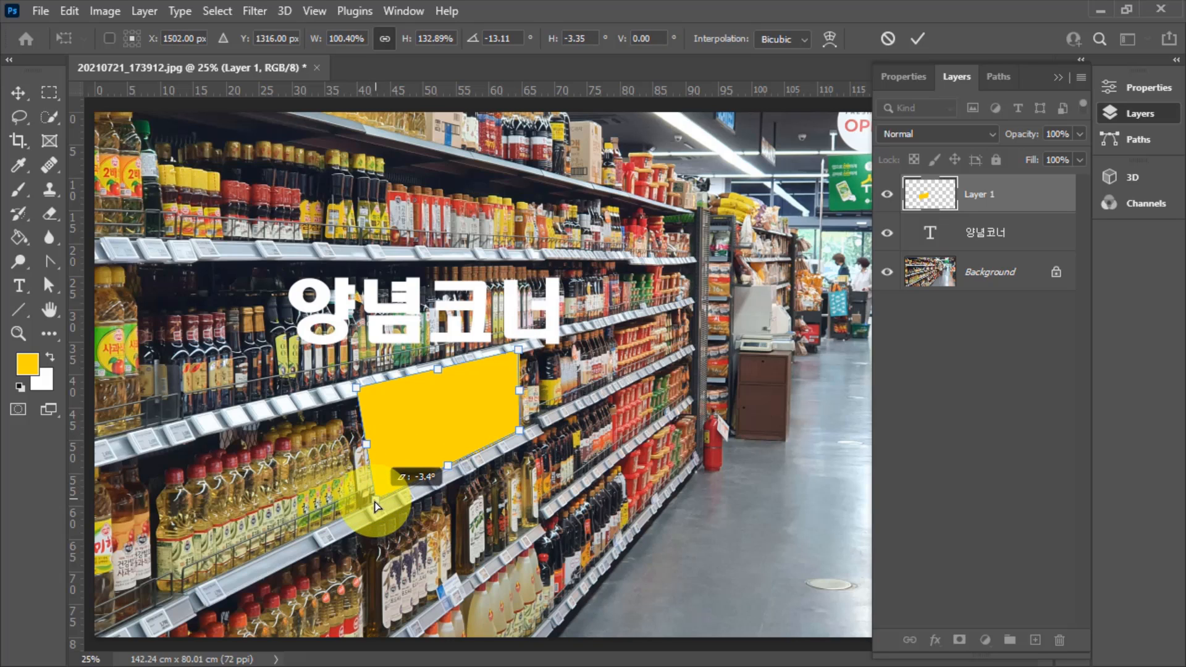
drag(357, 386, 370, 391)
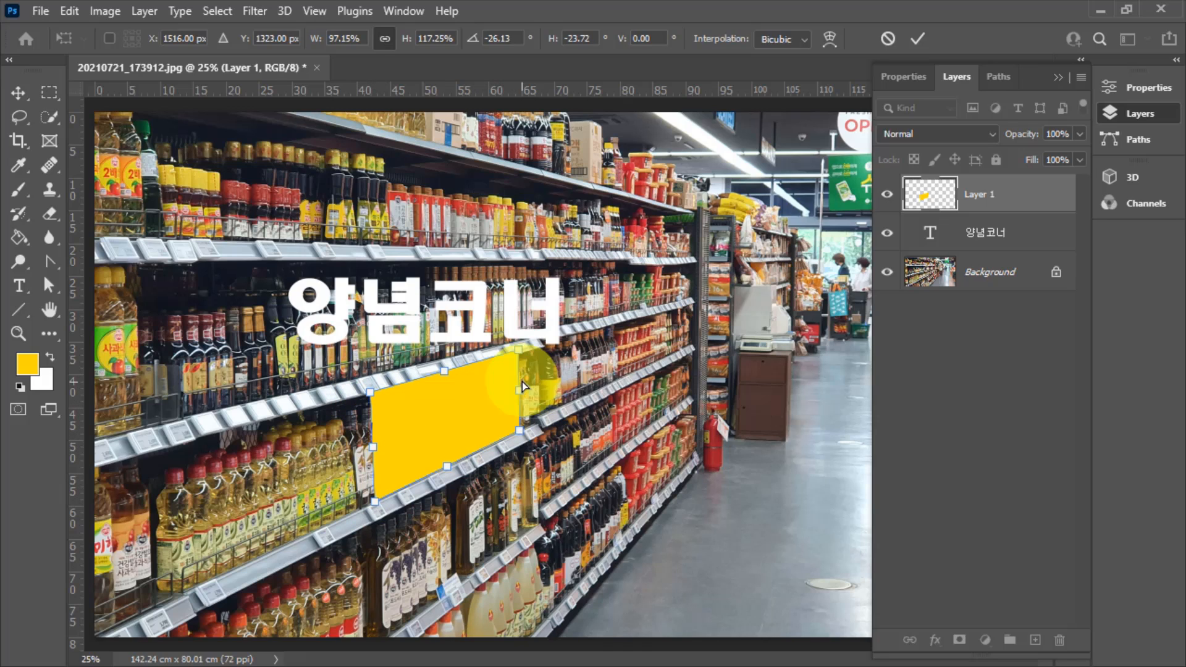
drag(521, 353, 521, 358)
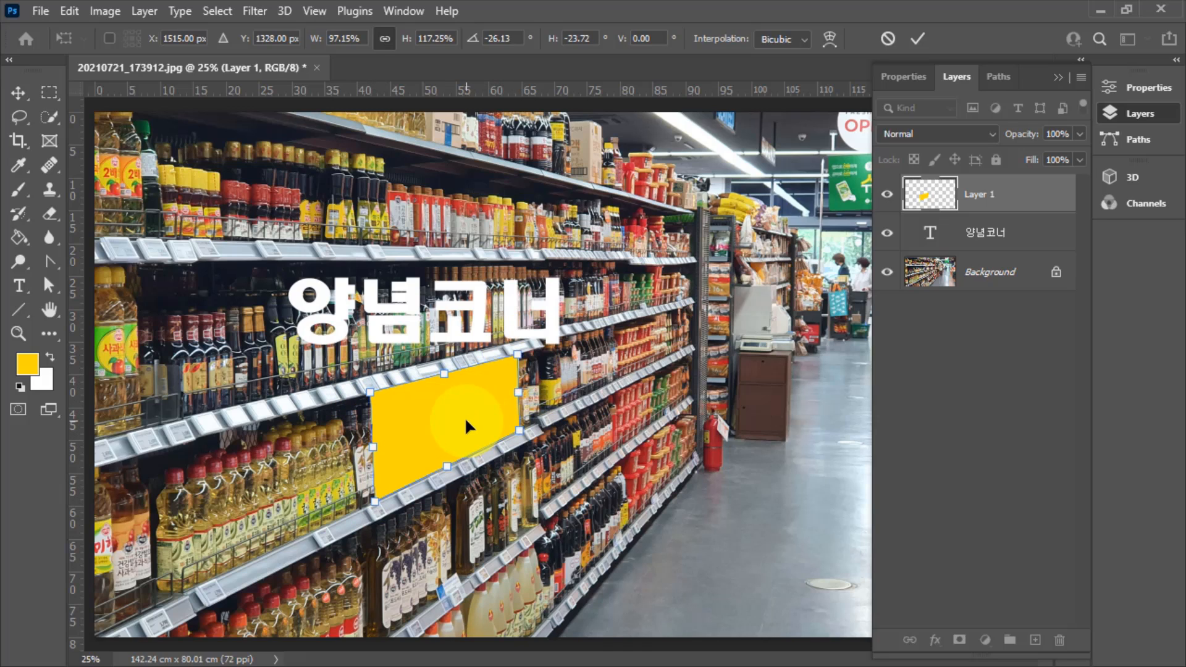
key(Return)
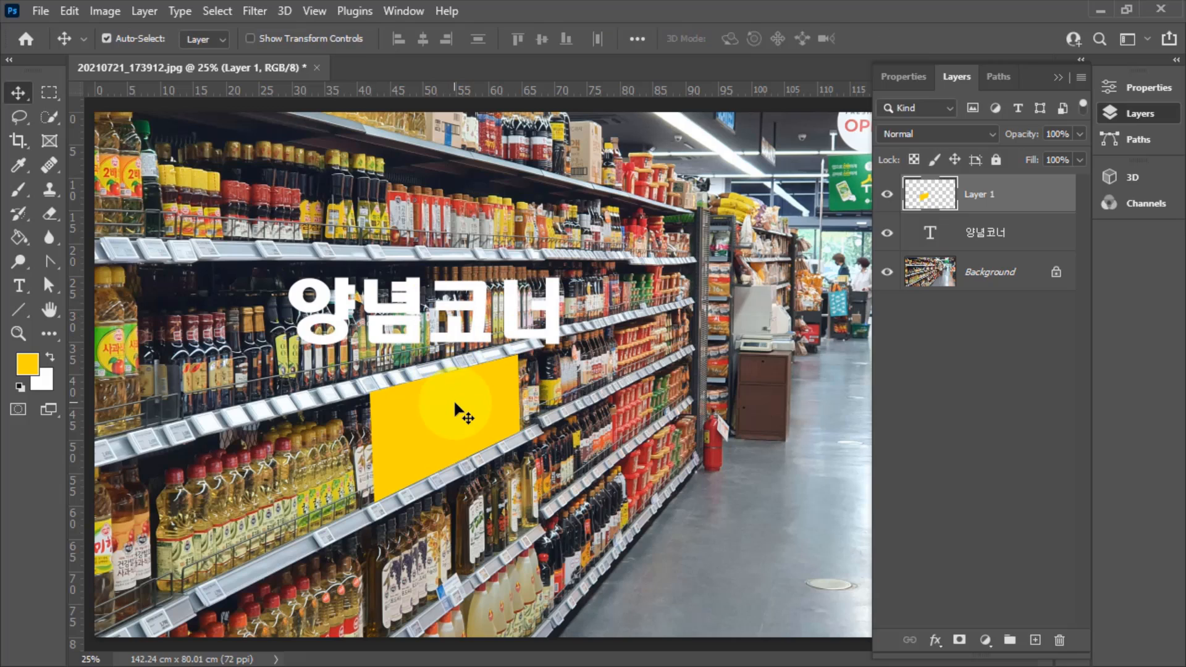
Delete Layer 1 with the yellow rectangle
drag(954, 198, 1058, 639)
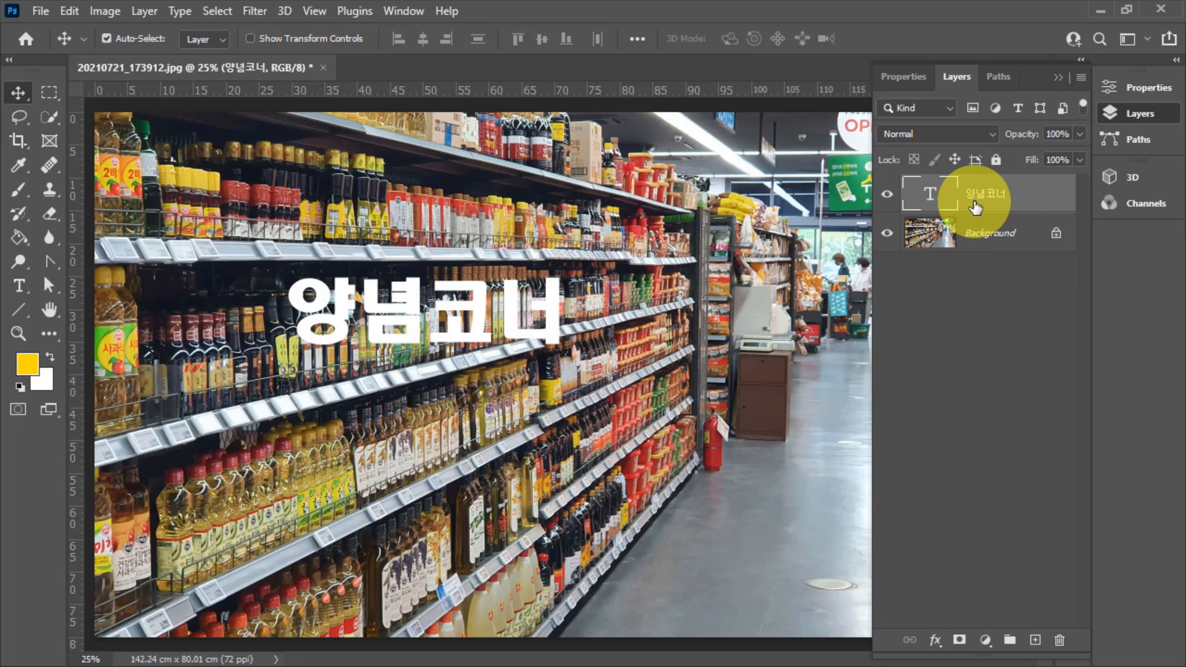
Rasterize the 양념코너 text layer and distort it to follow the middle shelf's perspective, larger at the near end
right_click(1014, 196)
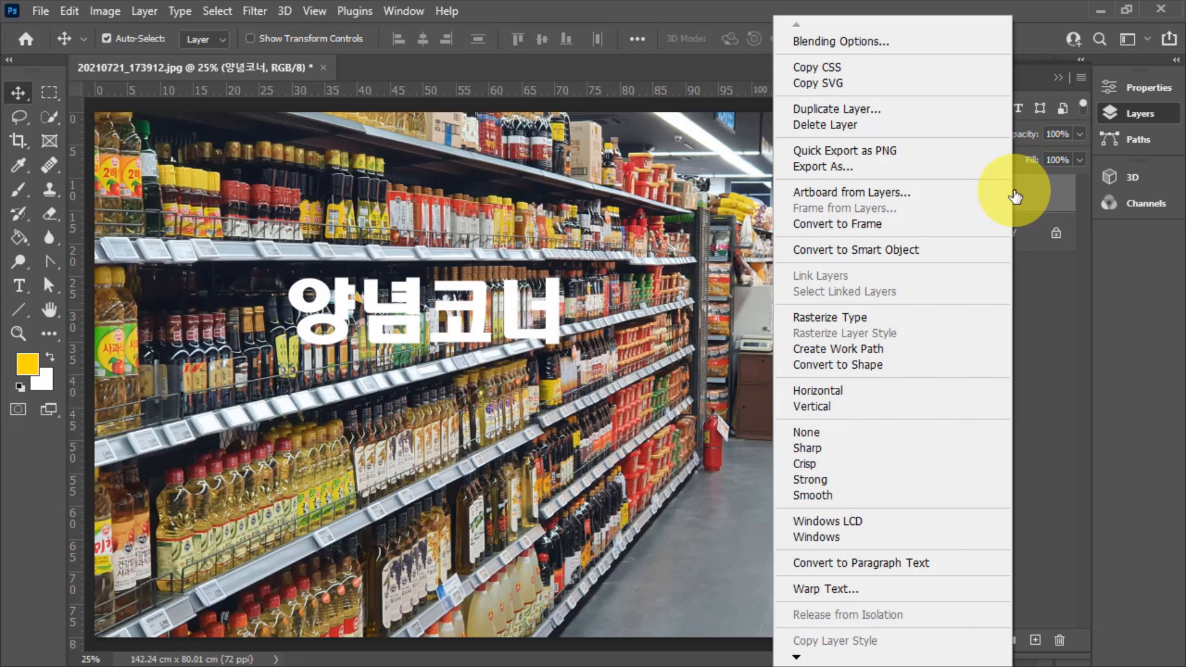
click(870, 316)
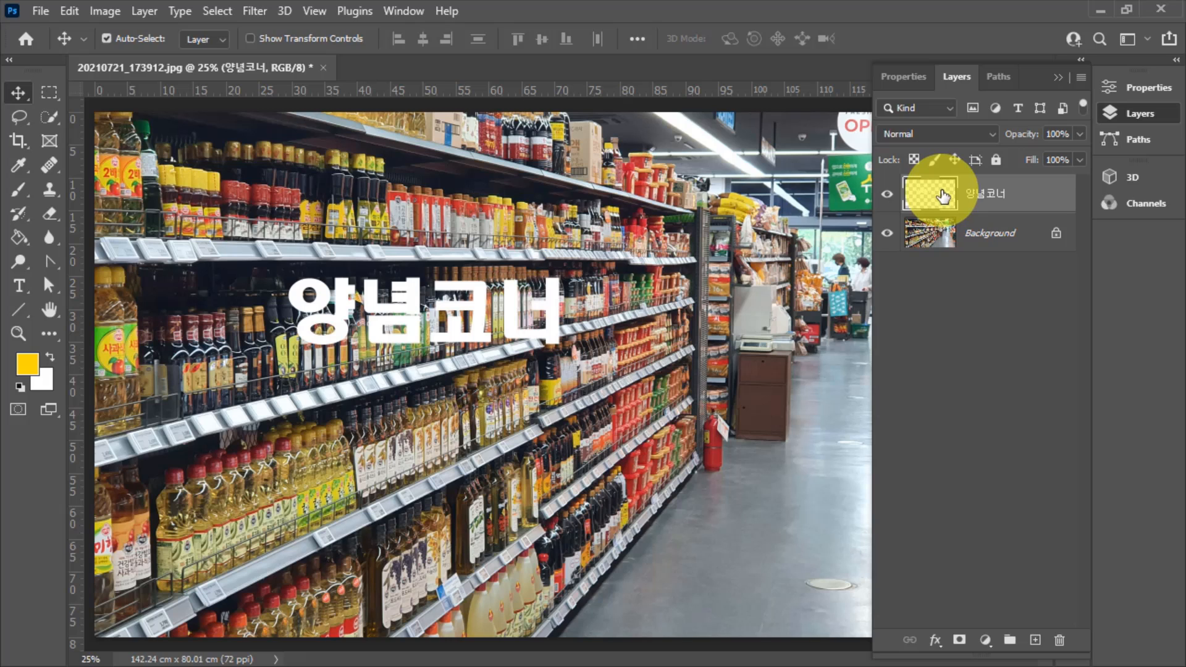
click(71, 9)
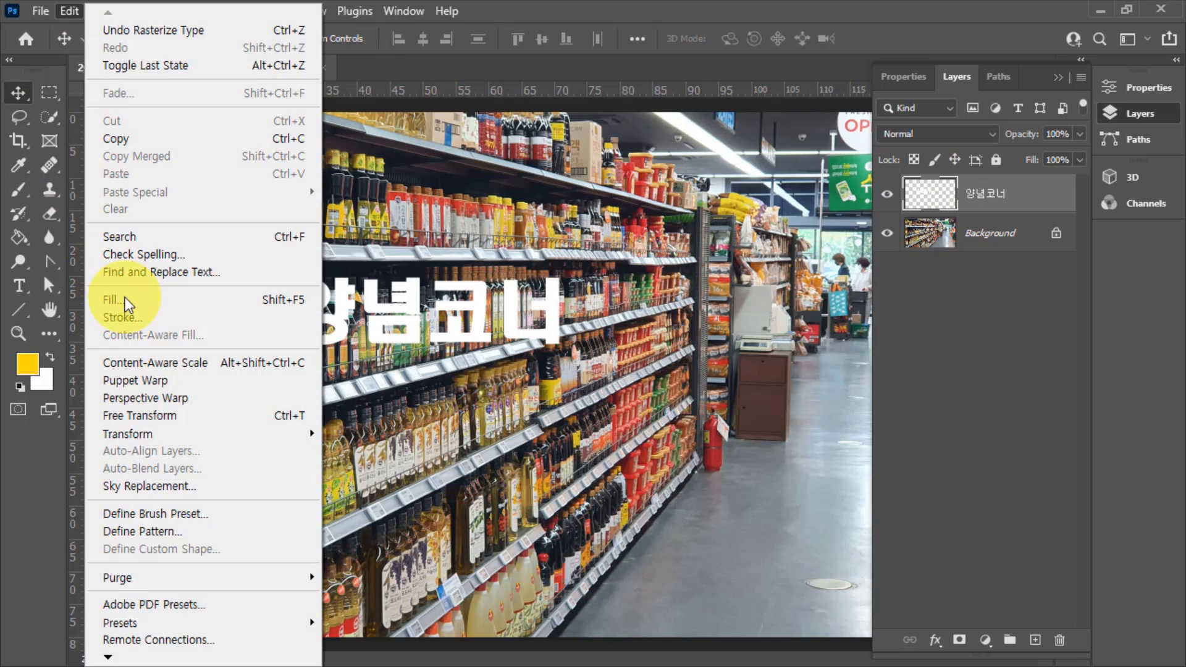
mouse_move(185, 435)
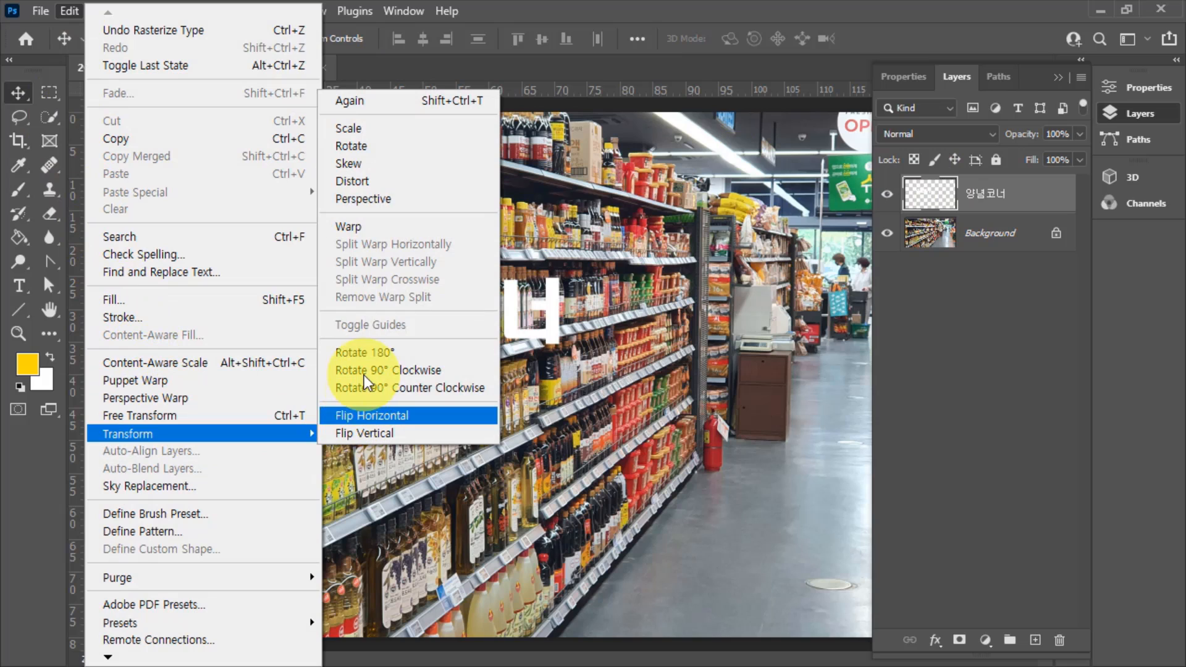
click(368, 179)
drag(555, 274, 557, 265)
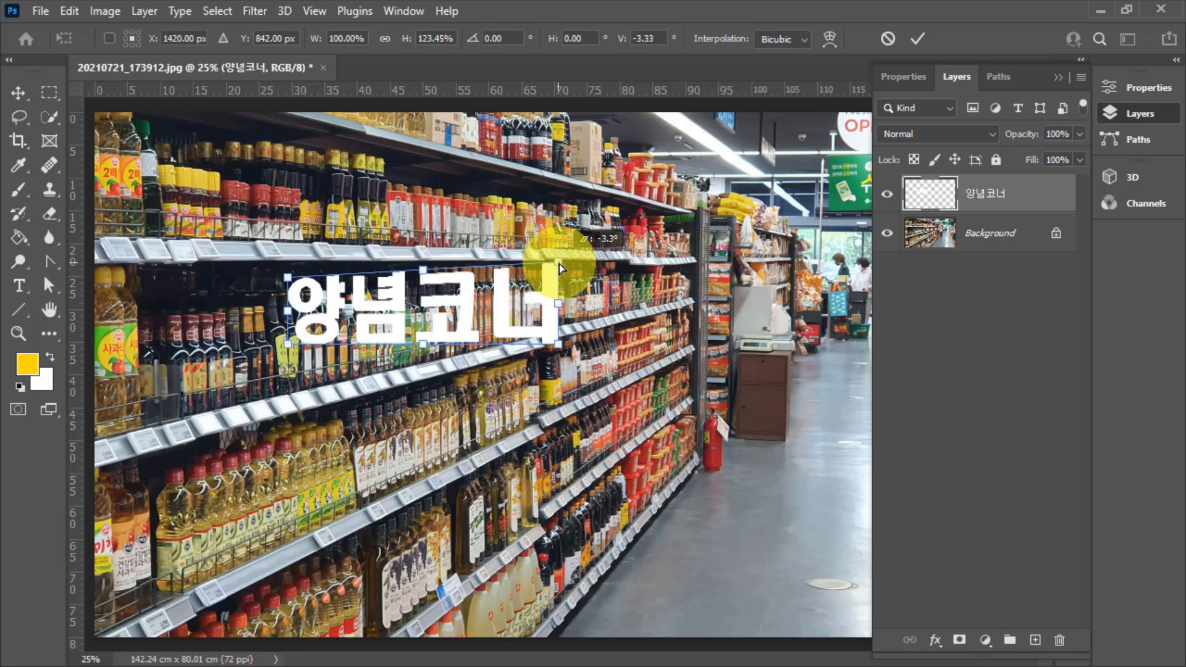
drag(558, 341, 559, 323)
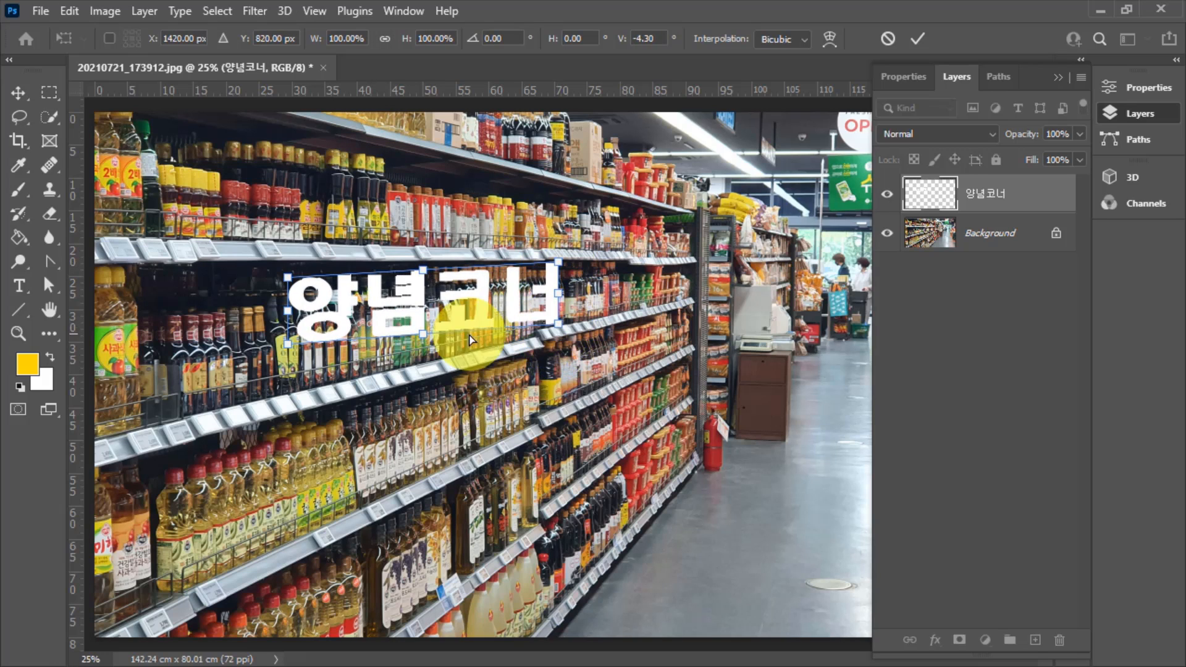
drag(286, 349, 287, 391)
drag(288, 275, 291, 265)
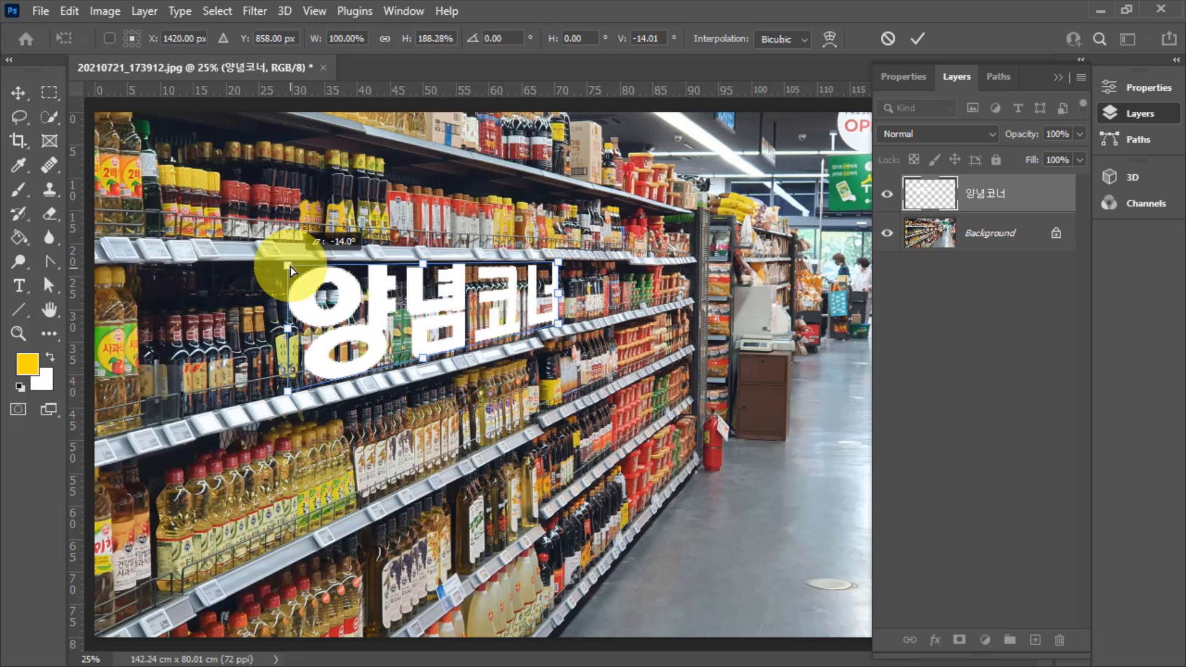
drag(557, 329, 557, 332)
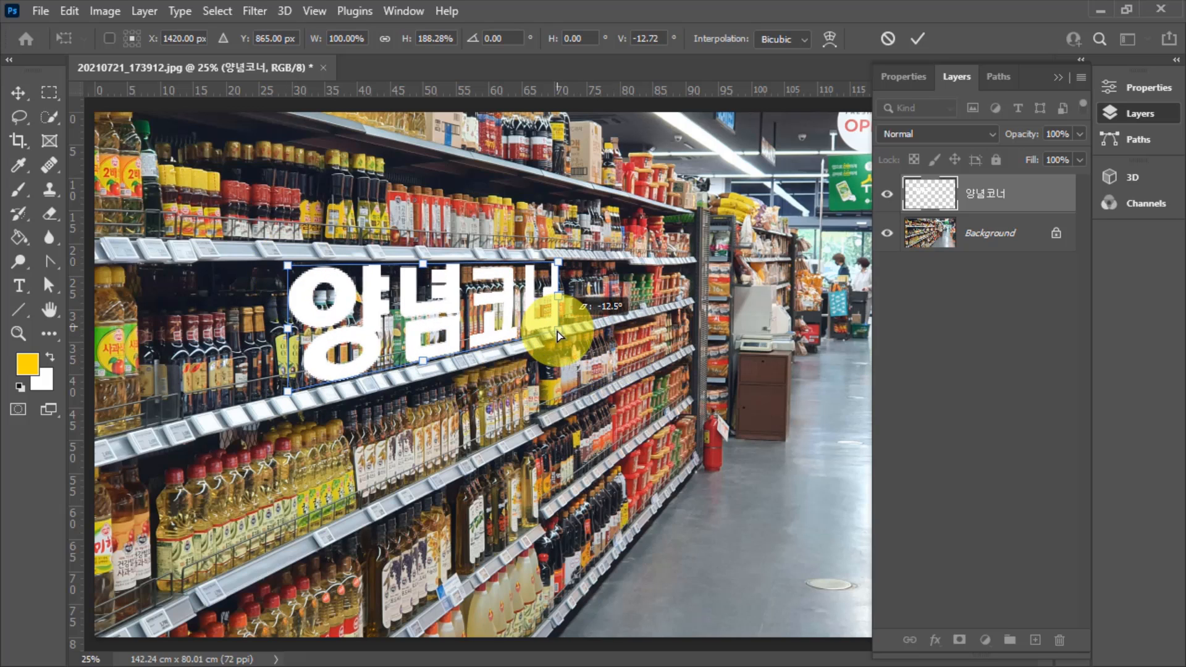
drag(558, 262, 561, 261)
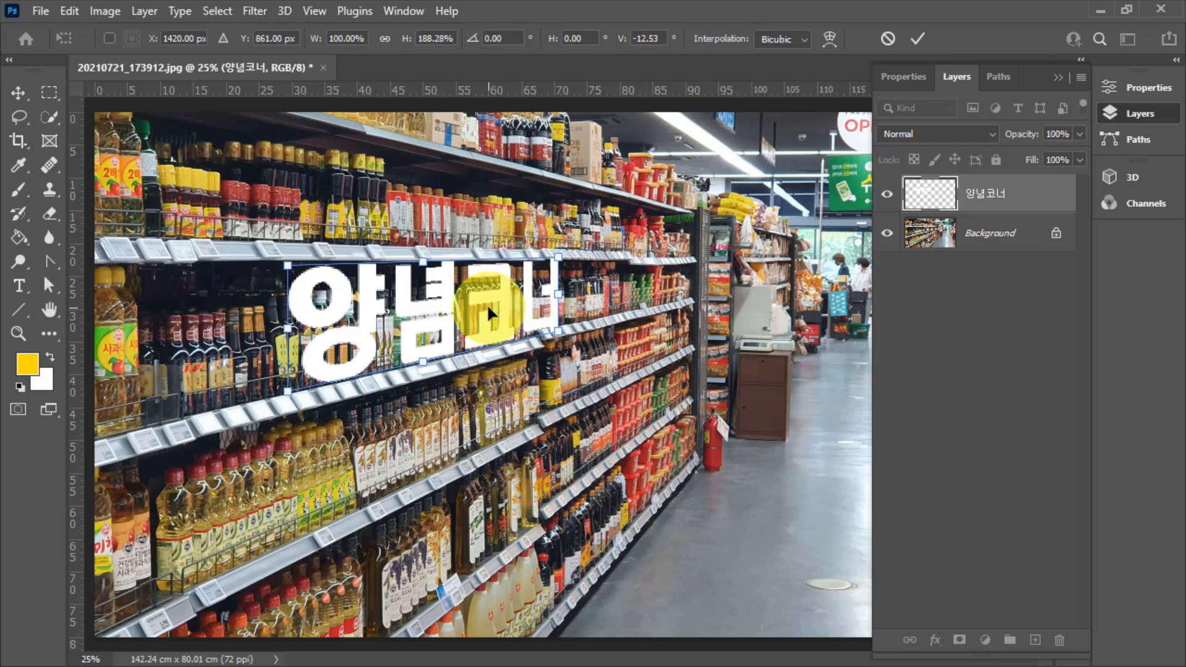
key(Return)
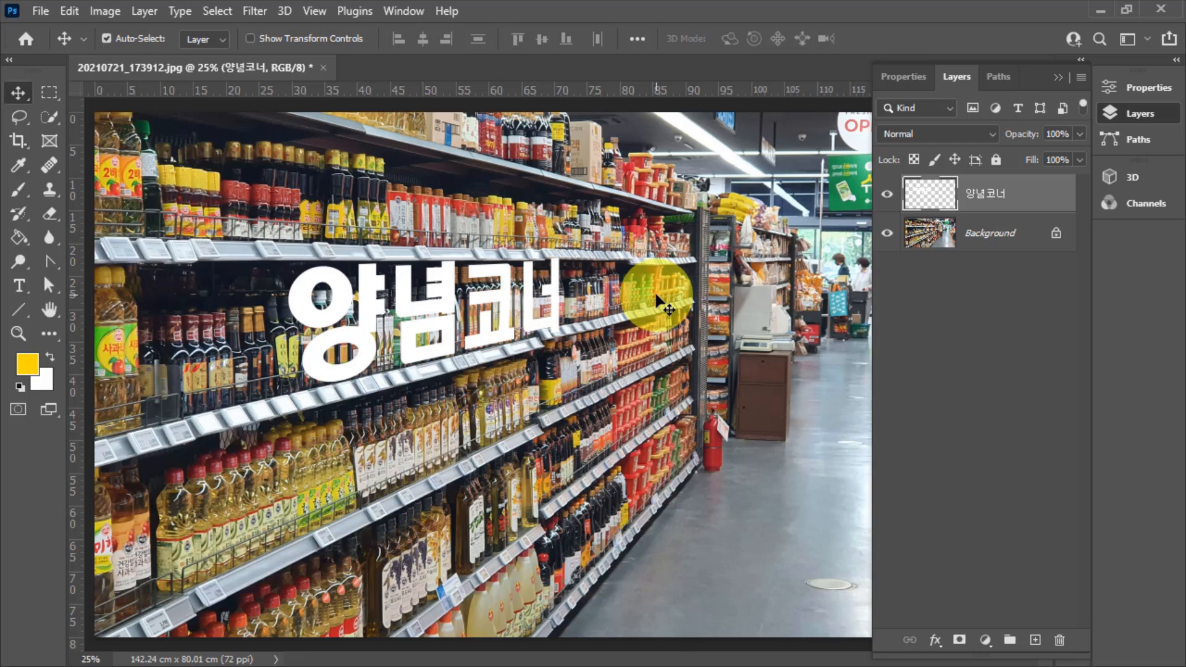
Select the outline of the rasterized 양념코너 lettering, fill it with the yellow foreground color and deselect
key(ctrl)
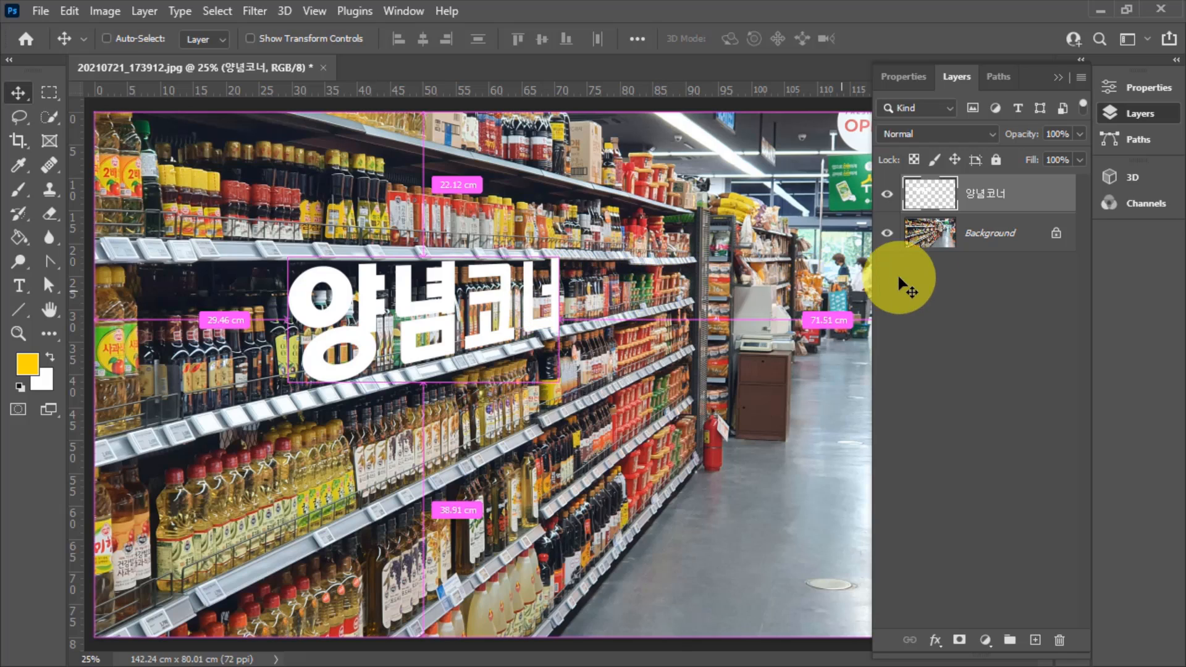
ctrl+click(935, 187)
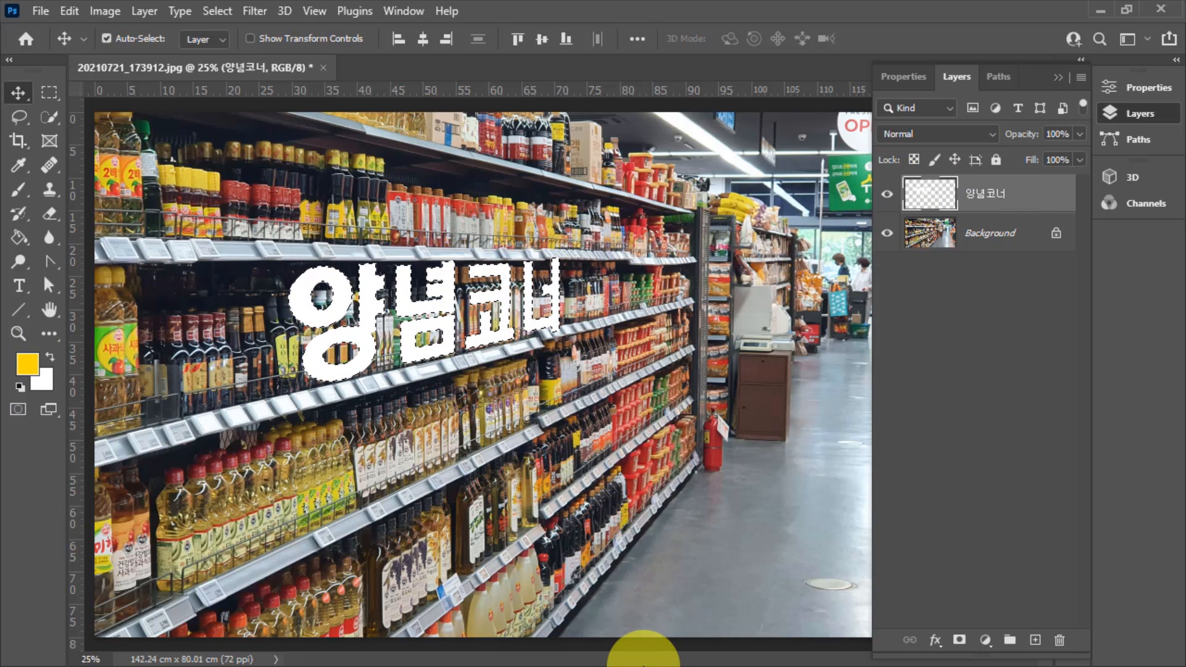
key(alt+BackSpace)
key(ctrl+d)
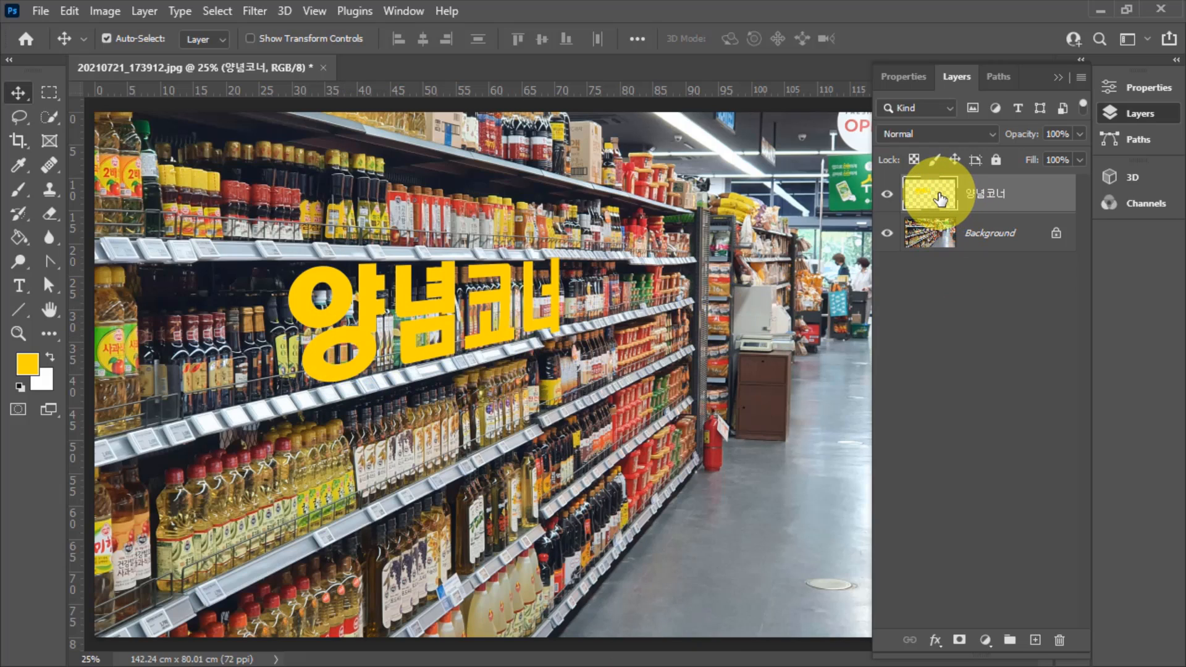
Undo the yellow fill, the distortion and the rasterizing to bring back the white editable 양념코너 text layer
key(ctrl+z)
key(ctrl+z)
key(ctrl+z)
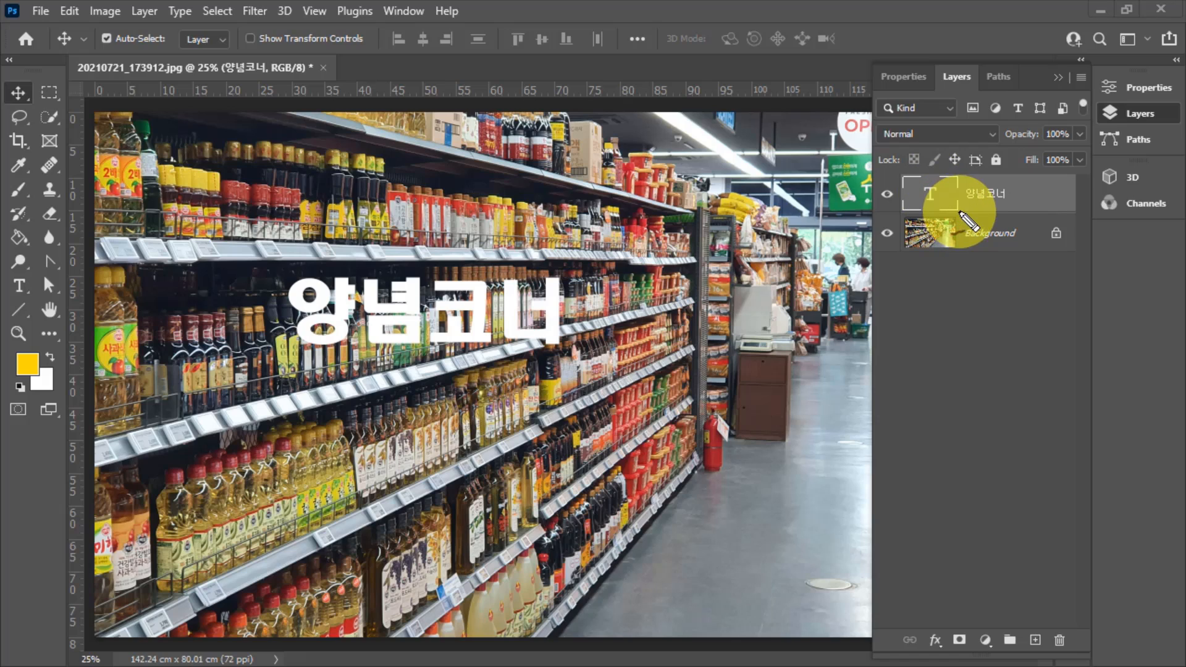
mouse_move(965, 213)
mouse_down()
mouse_move(907, 207)
mouse_move(911, 176)
mouse_move(957, 160)
mouse_move(967, 221)
mouse_move(920, 225)
mouse_move(904, 212)
mouse_move(900, 168)
mouse_move(919, 143)
mouse_move(967, 142)
mouse_move(978, 175)
mouse_move(973, 228)
mouse_up()
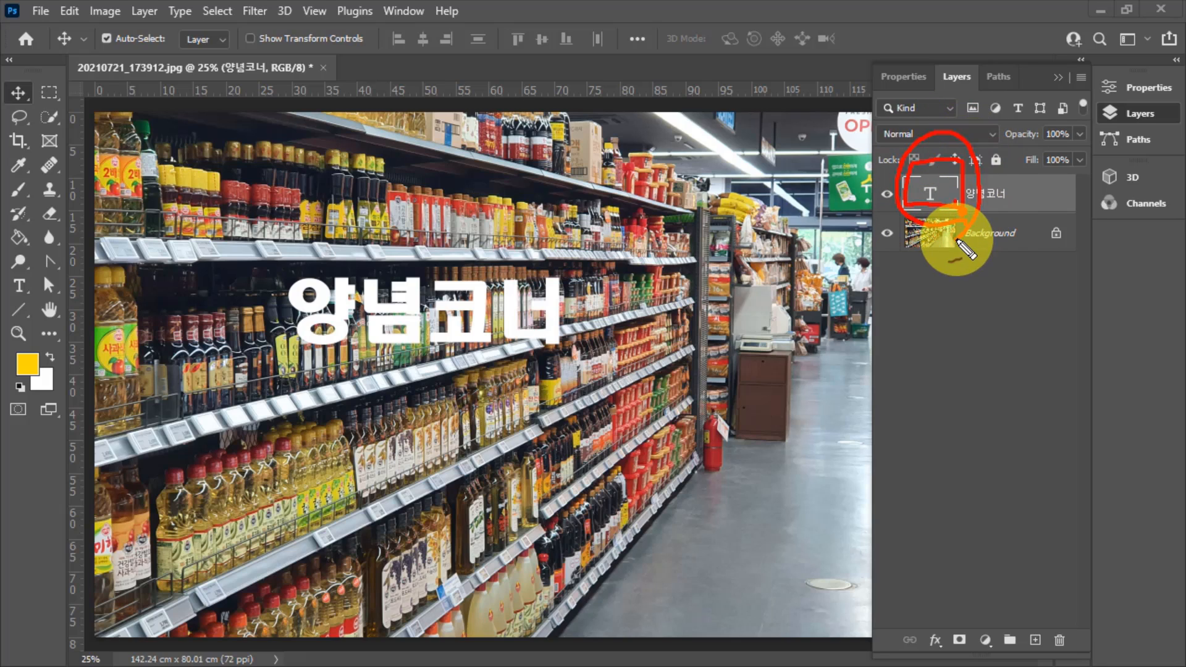
mouse_move(974, 120)
mouse_down()
mouse_move(955, 137)
mouse_move(921, 141)
mouse_move(901, 186)
mouse_move(929, 248)
mouse_move(965, 238)
mouse_move(983, 179)
mouse_move(964, 126)
mouse_move(931, 132)
mouse_up()
mouse_move(1010, 136)
mouse_down()
mouse_move(959, 122)
mouse_move(942, 159)
mouse_up()
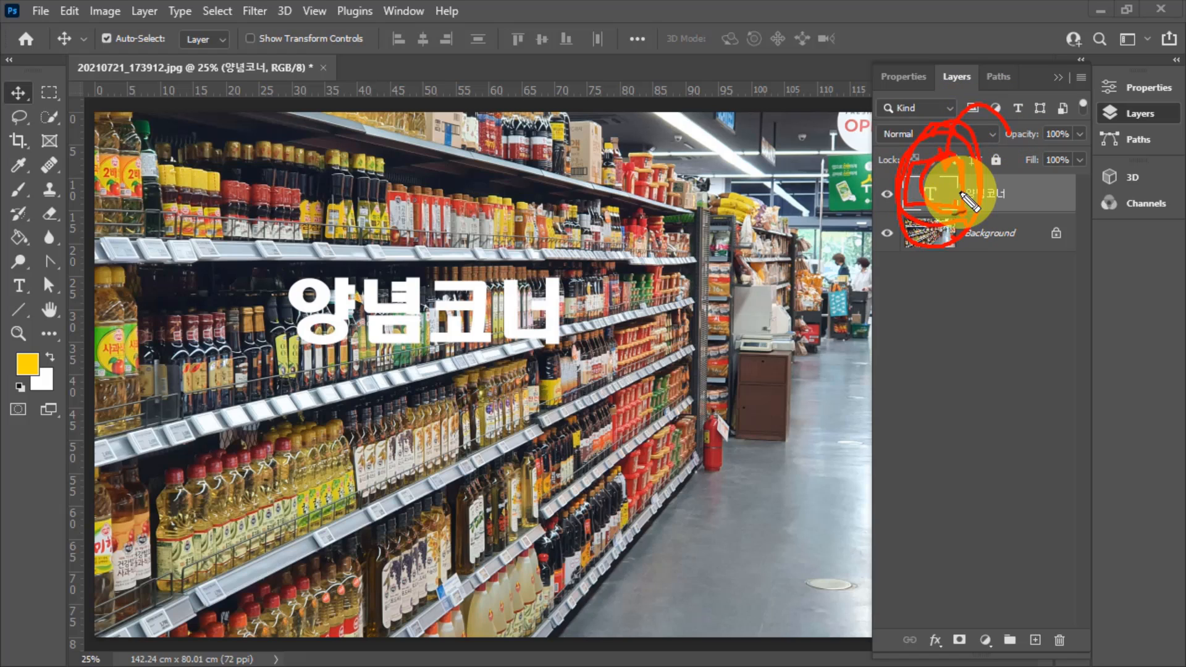
mouse_move(955, 209)
mouse_down()
mouse_move(949, 230)
mouse_move(954, 130)
mouse_move(936, 150)
mouse_move(952, 170)
mouse_up()
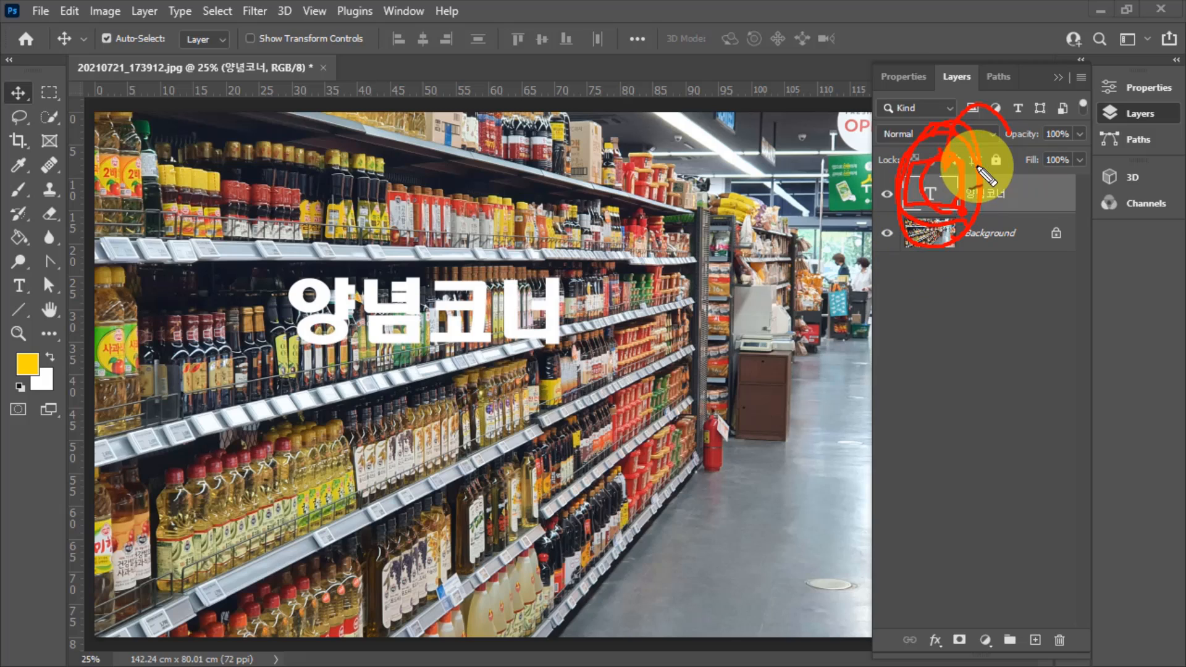
mouse_move(979, 172)
mouse_down()
mouse_move(968, 135)
mouse_move(943, 127)
mouse_move(916, 202)
mouse_move(935, 236)
mouse_move(972, 211)
mouse_move(964, 128)
mouse_up()
mouse_move(928, 360)
mouse_down()
mouse_move(925, 325)
mouse_move(949, 333)
mouse_move(933, 363)
mouse_move(966, 311)
mouse_move(955, 288)
mouse_move(942, 334)
mouse_up()
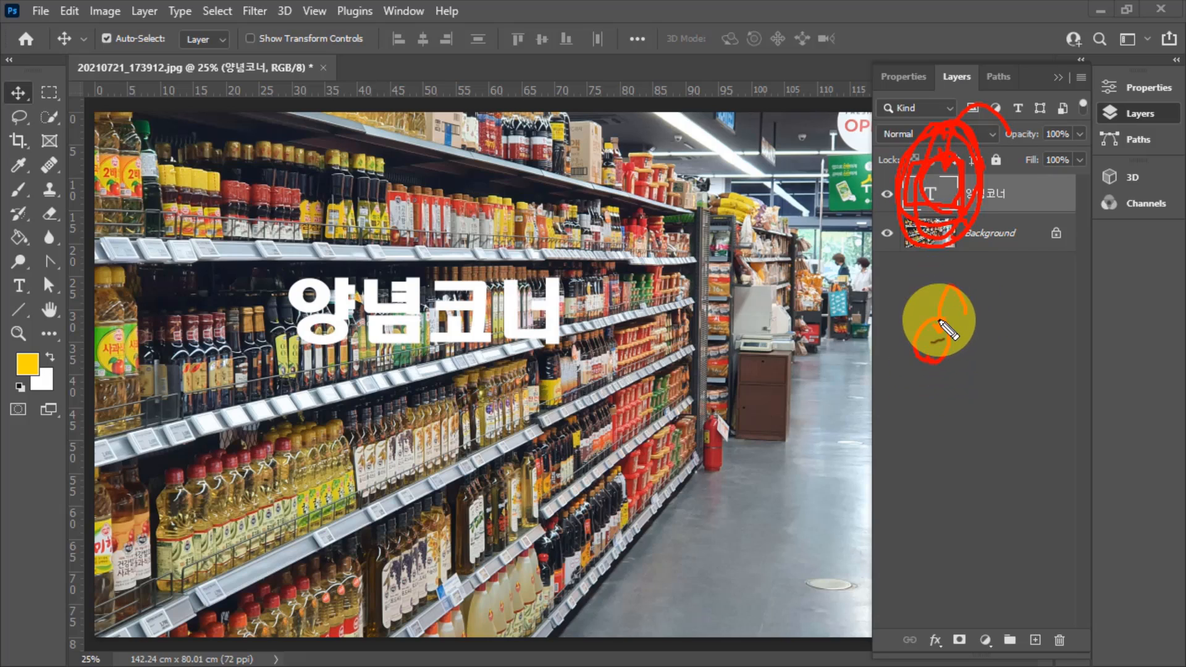
drag(949, 189, 945, 198)
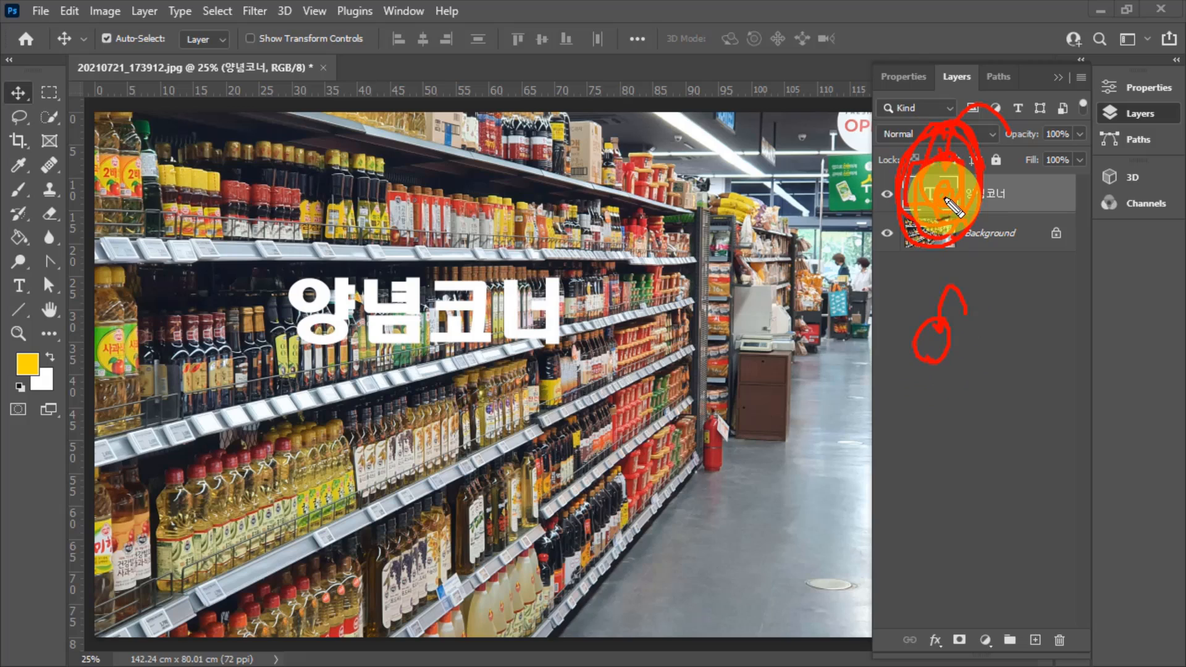
drag(1013, 256, 1002, 278)
drag(999, 251, 1015, 271)
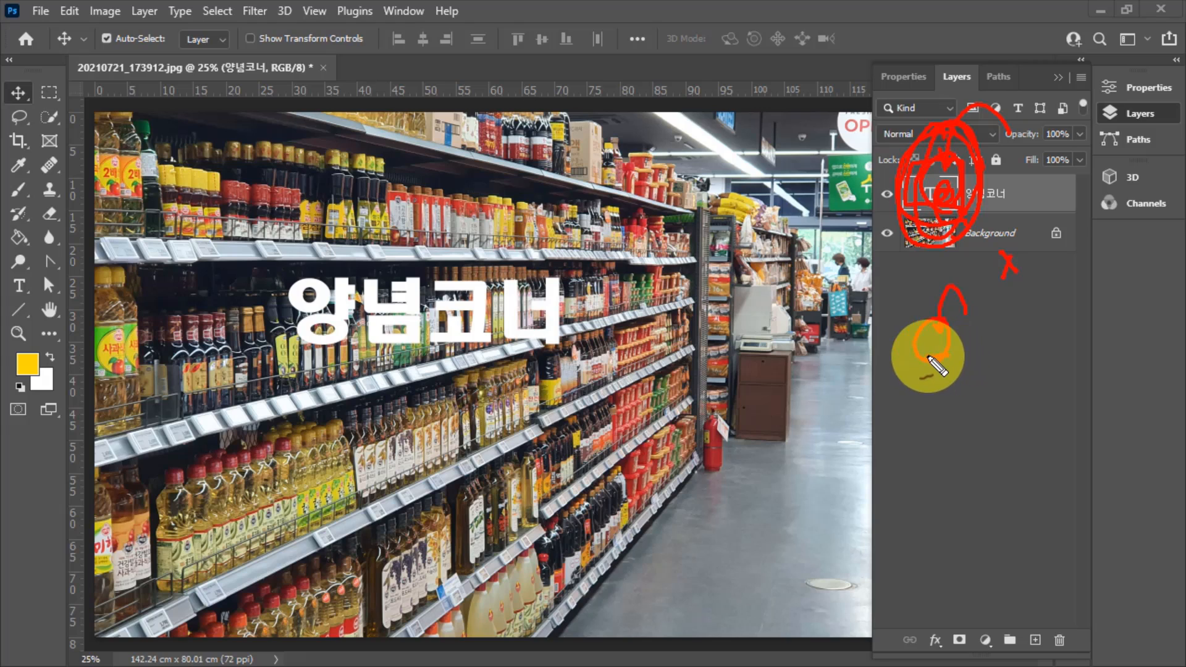
drag(923, 365, 903, 448)
mouse_move(941, 355)
mouse_down()
mouse_move(910, 388)
mouse_move(946, 366)
mouse_move(933, 448)
mouse_move(963, 398)
mouse_move(965, 437)
mouse_move(972, 386)
mouse_move(979, 438)
mouse_move(1032, 391)
mouse_up()
mouse_move(944, 368)
mouse_down()
mouse_move(932, 352)
mouse_move(945, 344)
mouse_up()
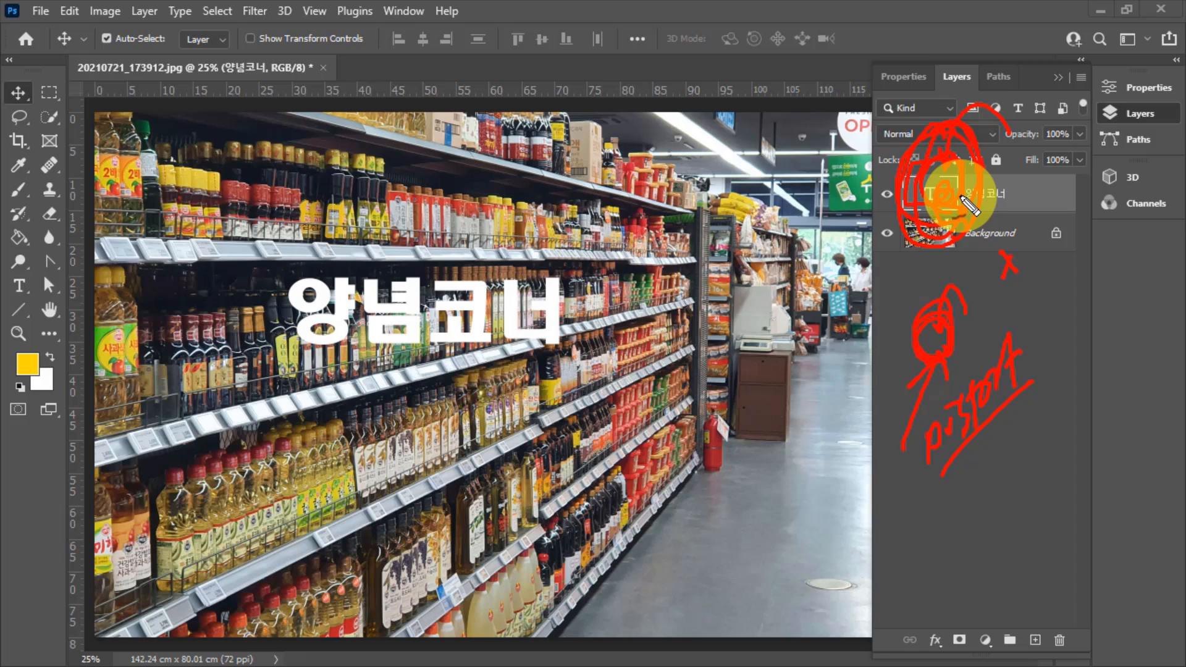
mouse_move(966, 454)
mouse_down()
mouse_move(956, 455)
mouse_move(1004, 337)
mouse_move(998, 418)
mouse_up()
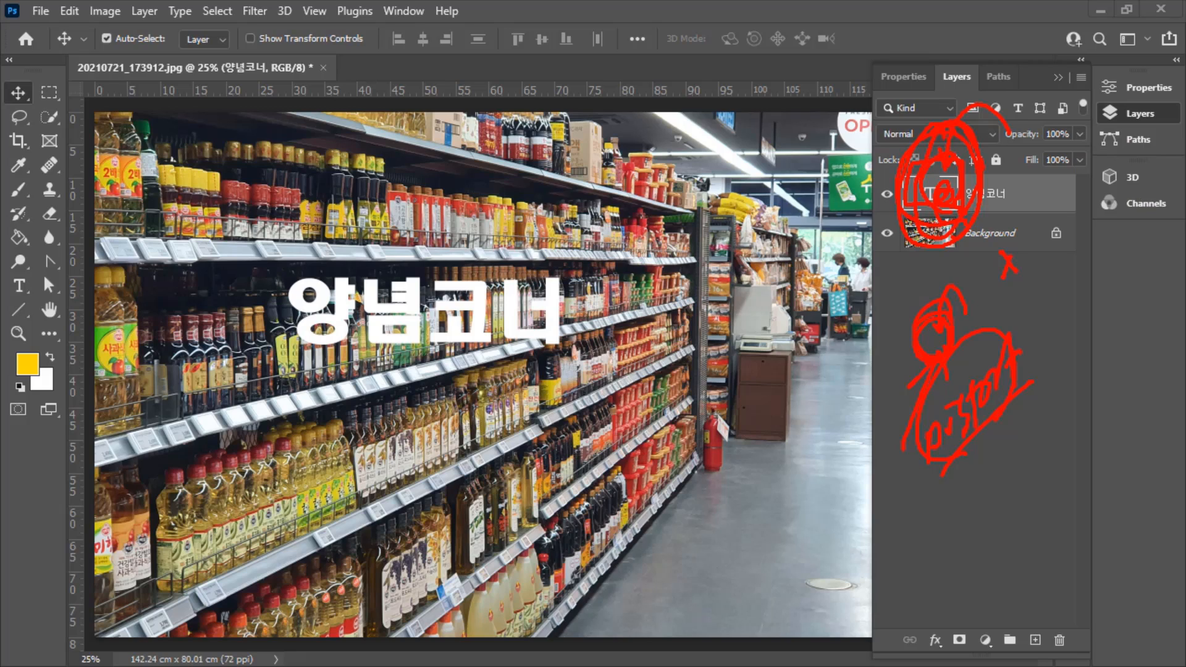
key(Escape)
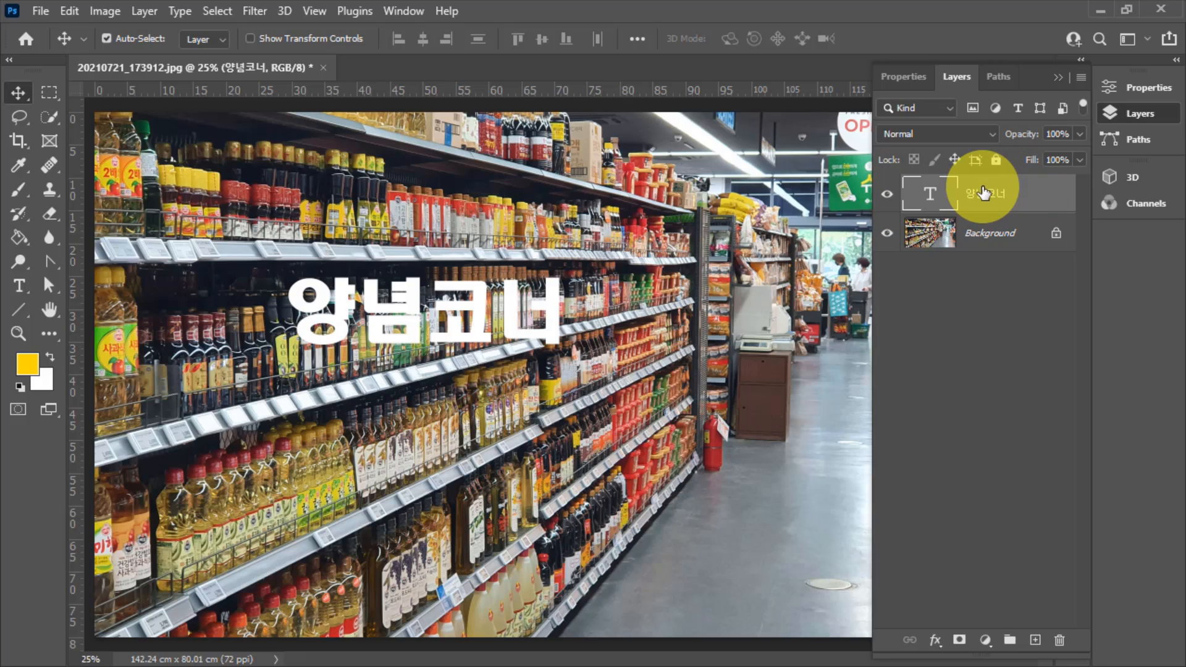
Convert the 양념코너 text layer to a Smart Object
right_click(961, 197)
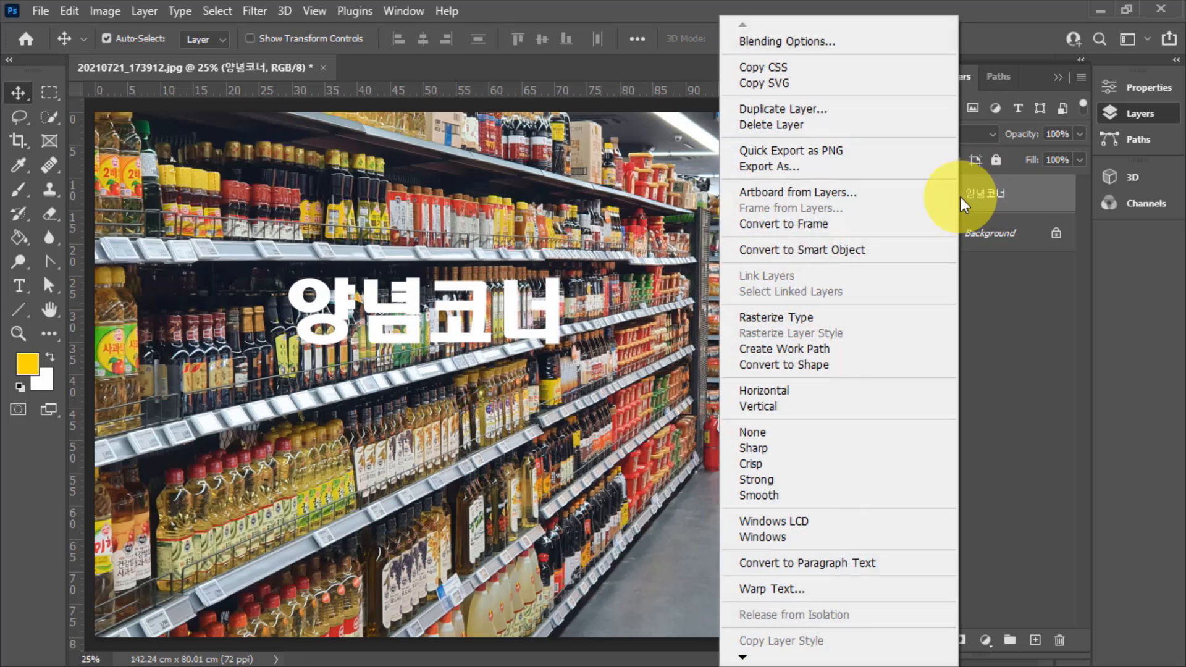
click(851, 251)
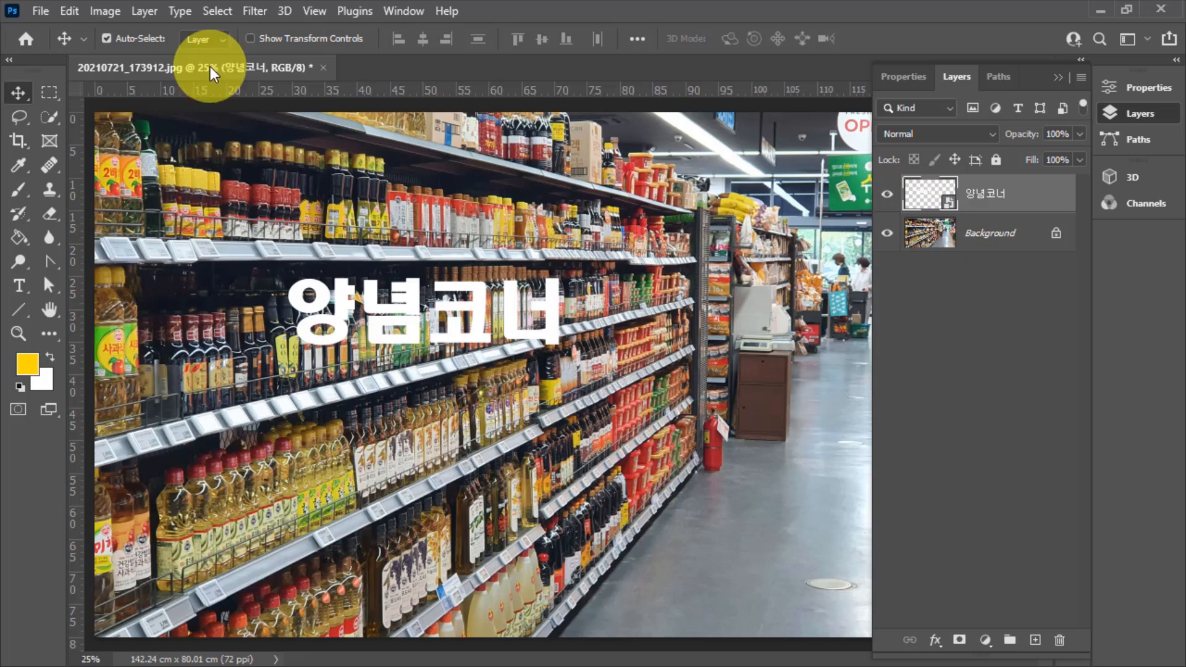
click(71, 12)
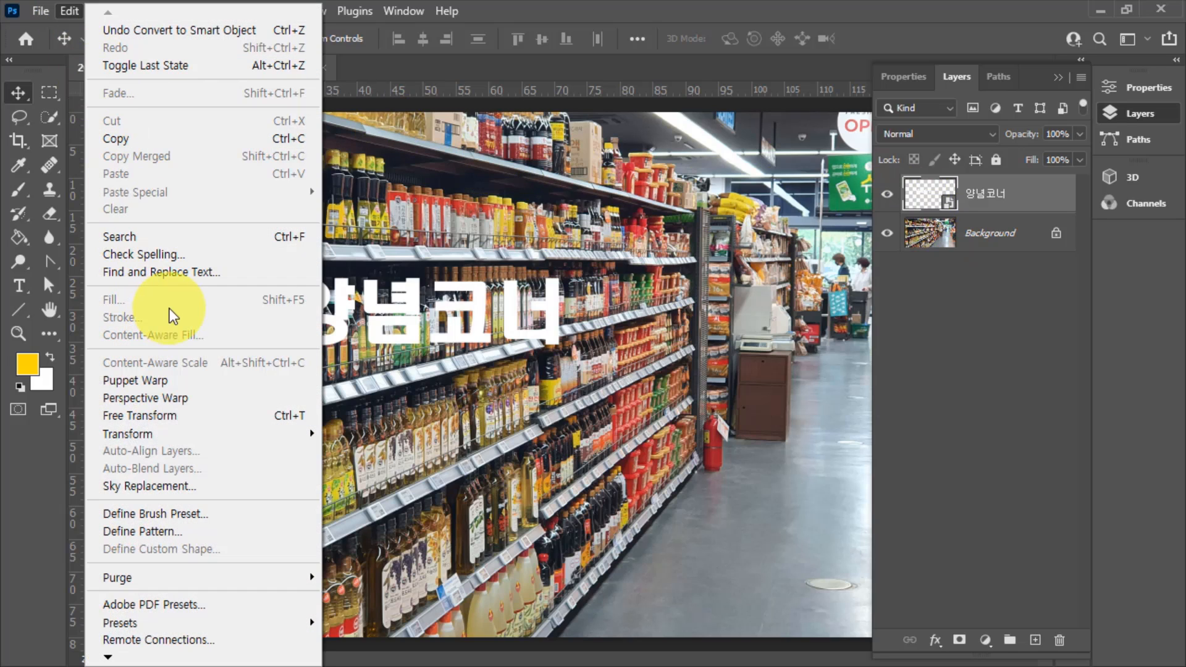
mouse_move(181, 440)
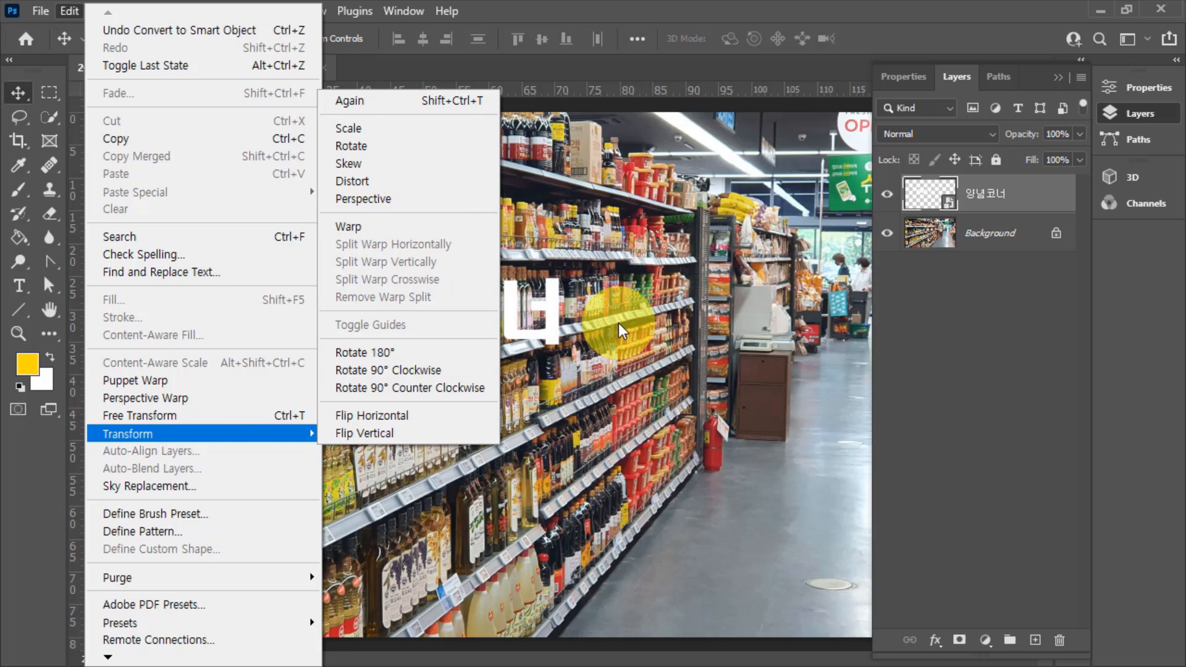
click(589, 327)
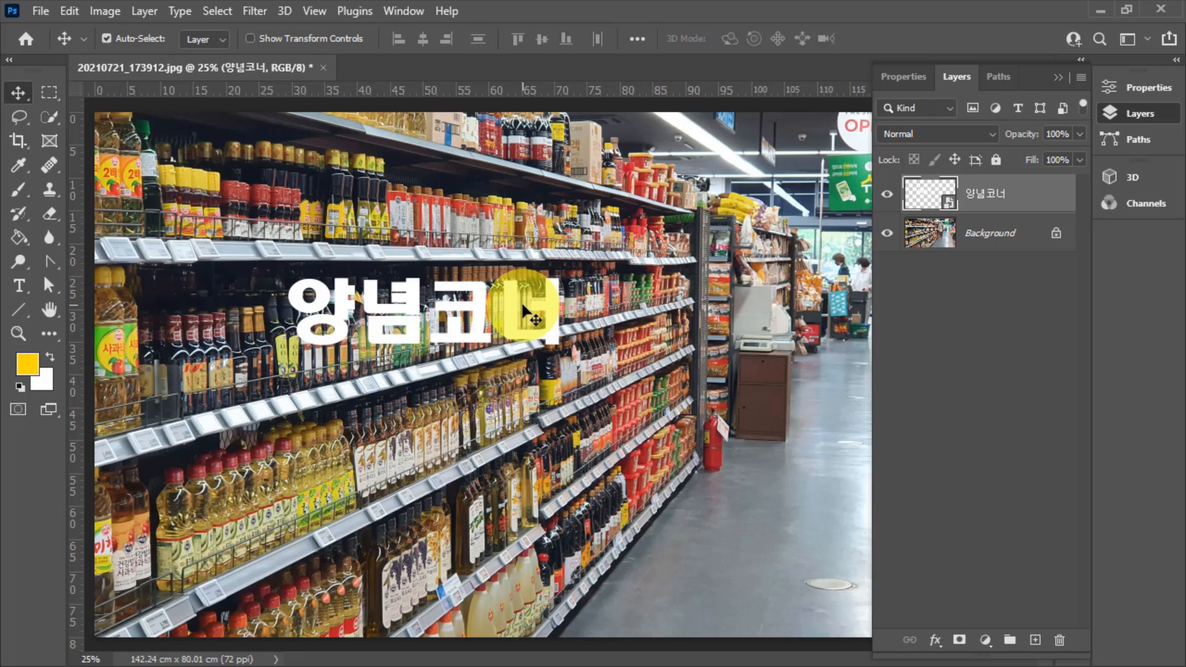
Distort the 양념코너 Smart Object to fit between the shelves at the rack's far end, tapering into the distance
click(72, 12)
mouse_move(180, 436)
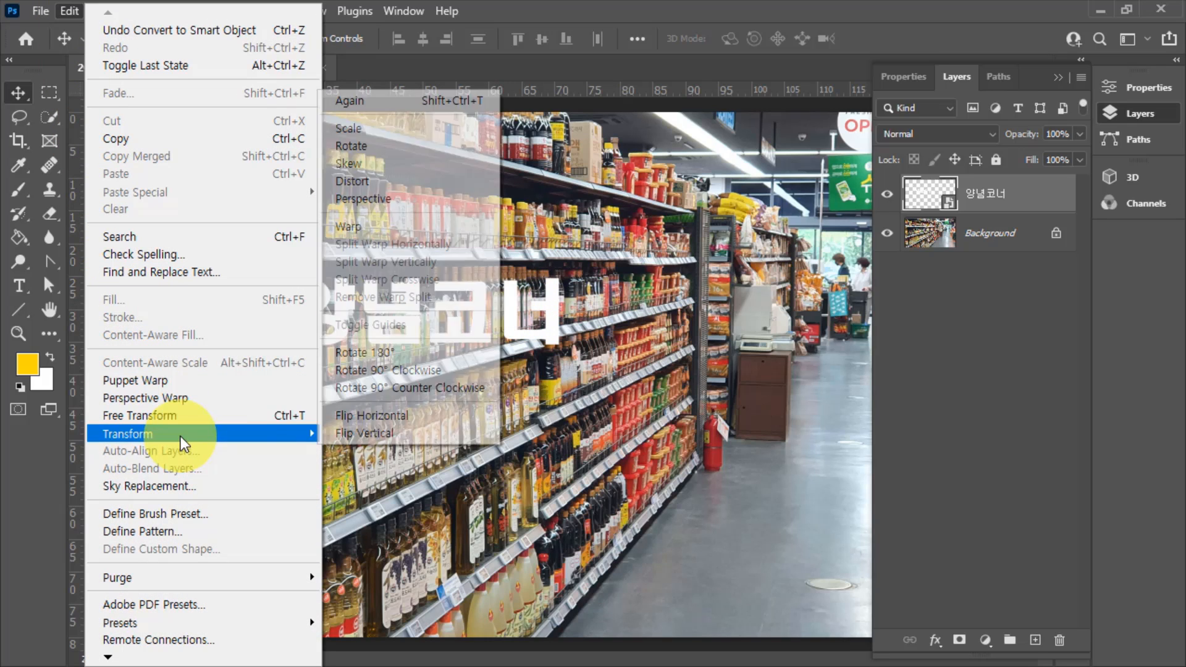
click(396, 181)
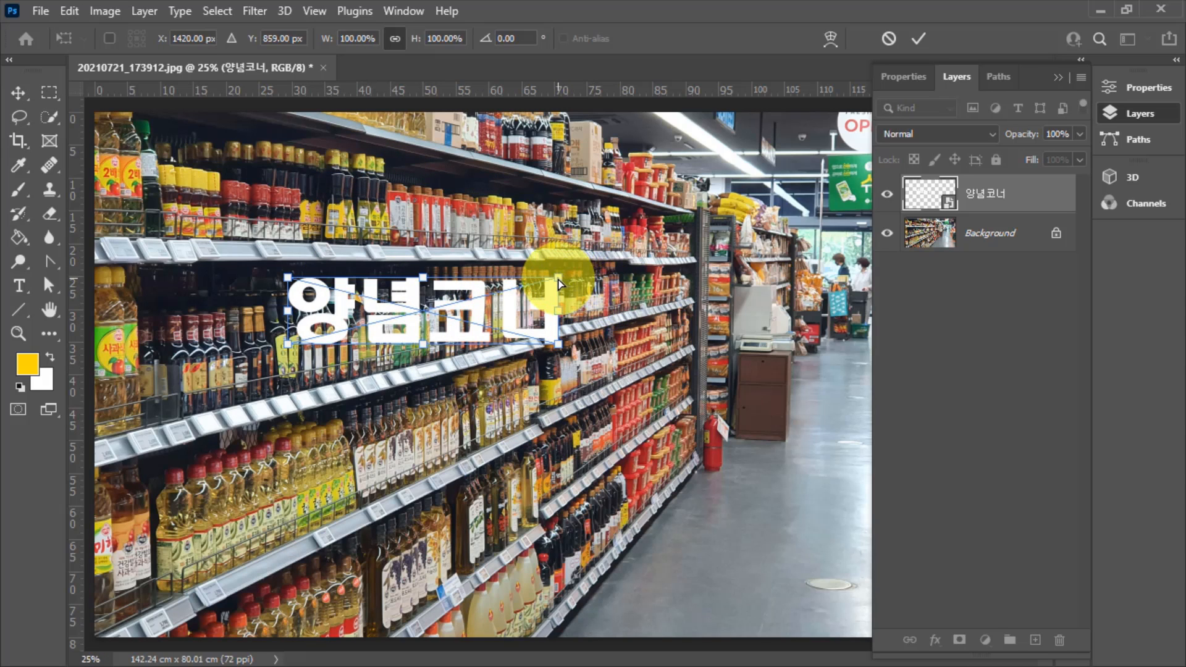
drag(457, 302, 556, 333)
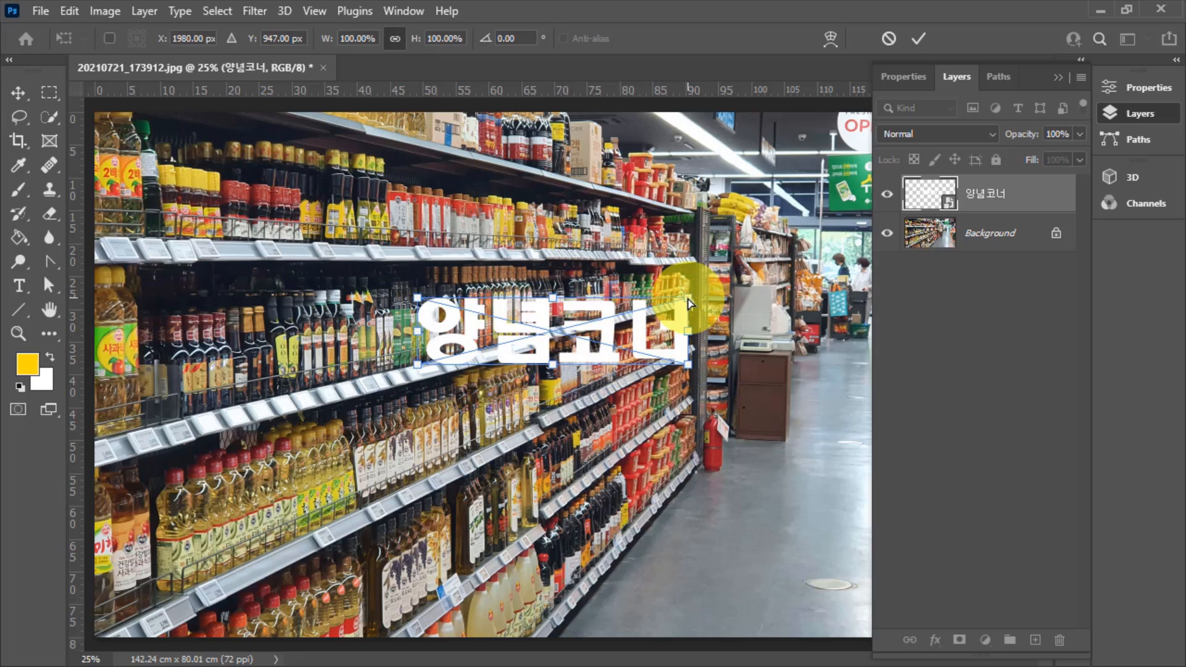
drag(689, 303, 689, 349)
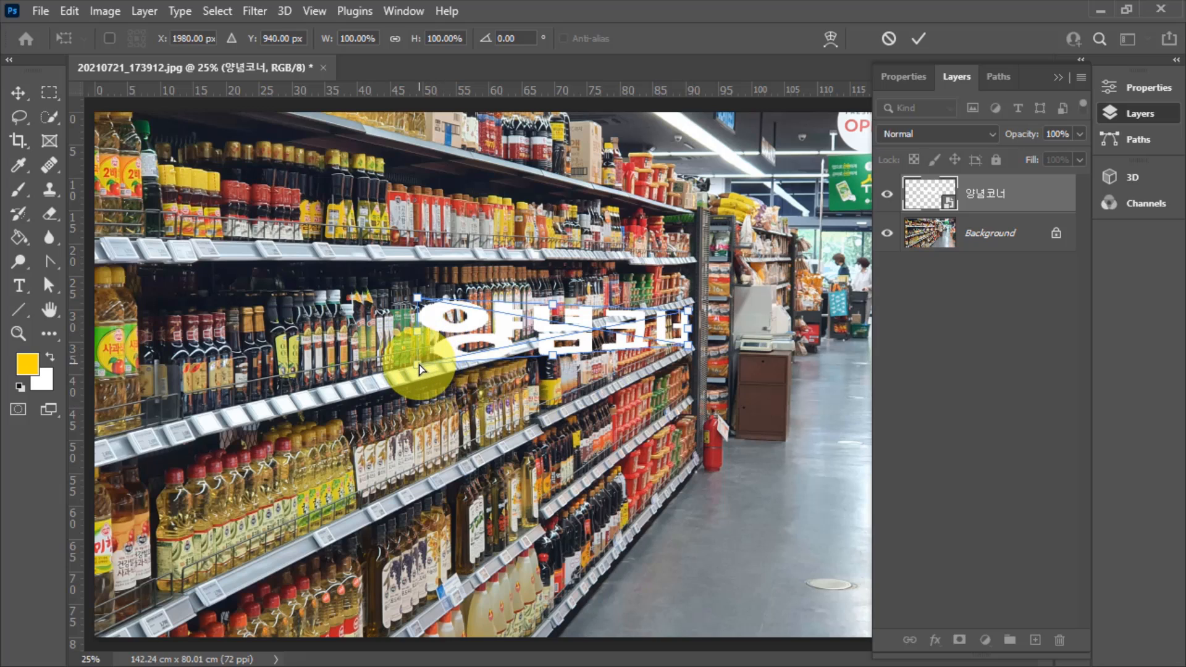
drag(417, 371, 428, 455)
drag(418, 298, 564, 382)
drag(686, 309, 687, 356)
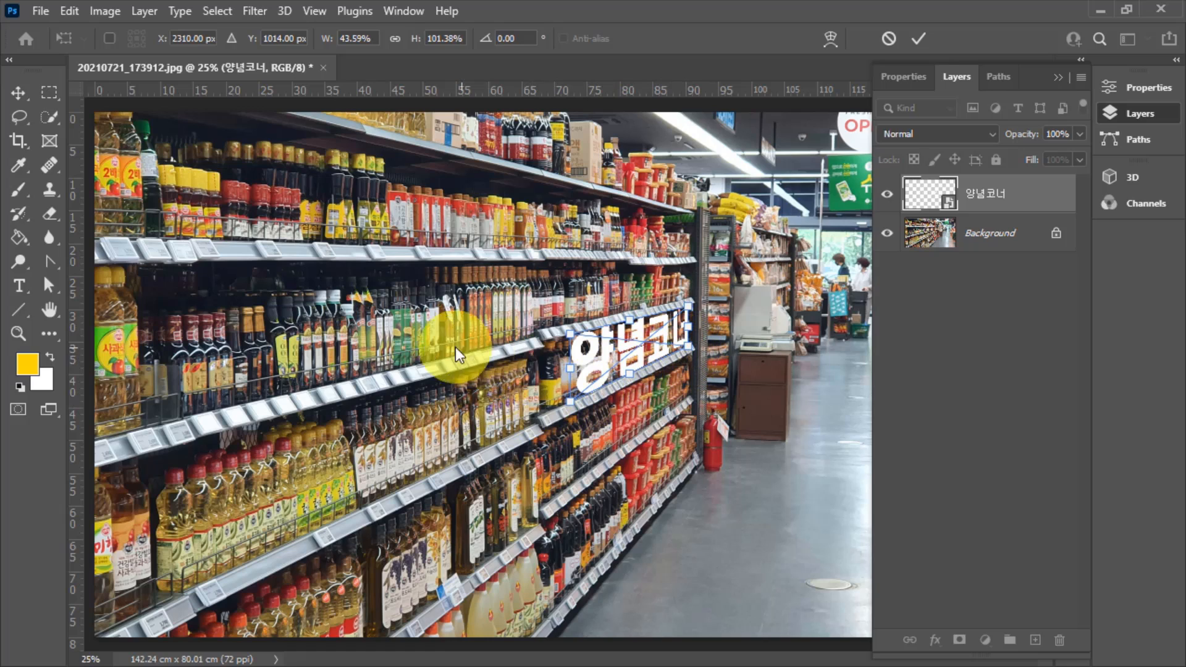
double_click(646, 339)
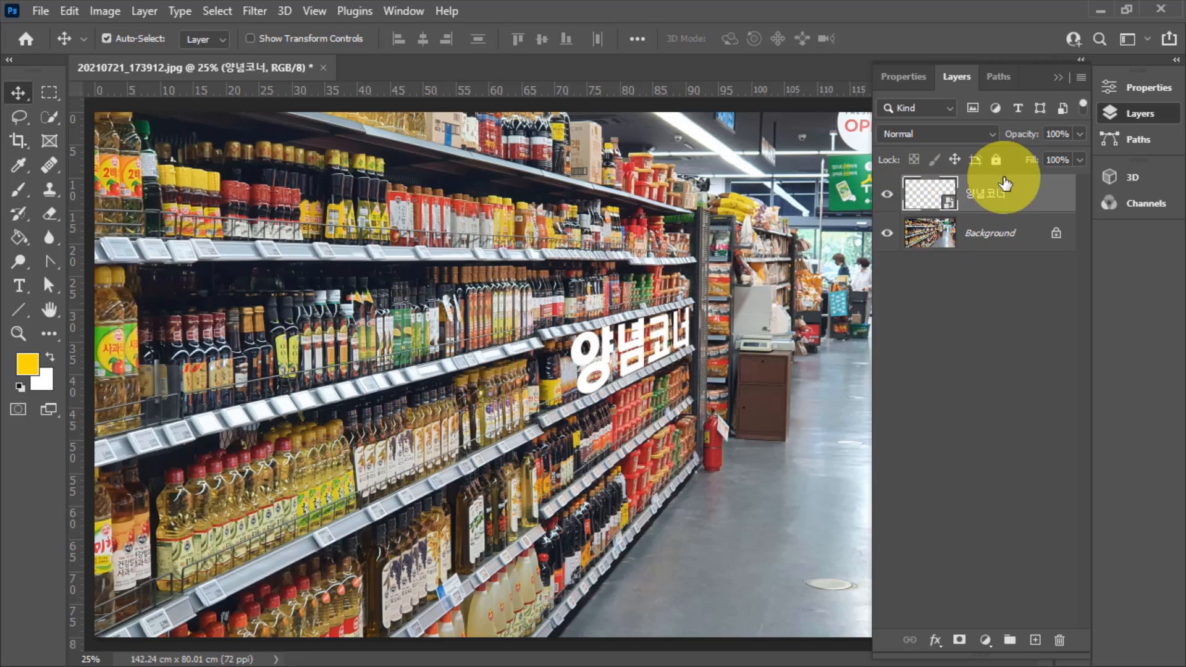
Open the 양념코너 Smart Object's contents as a separate document and compare it with the supermarket photo
double_click(927, 196)
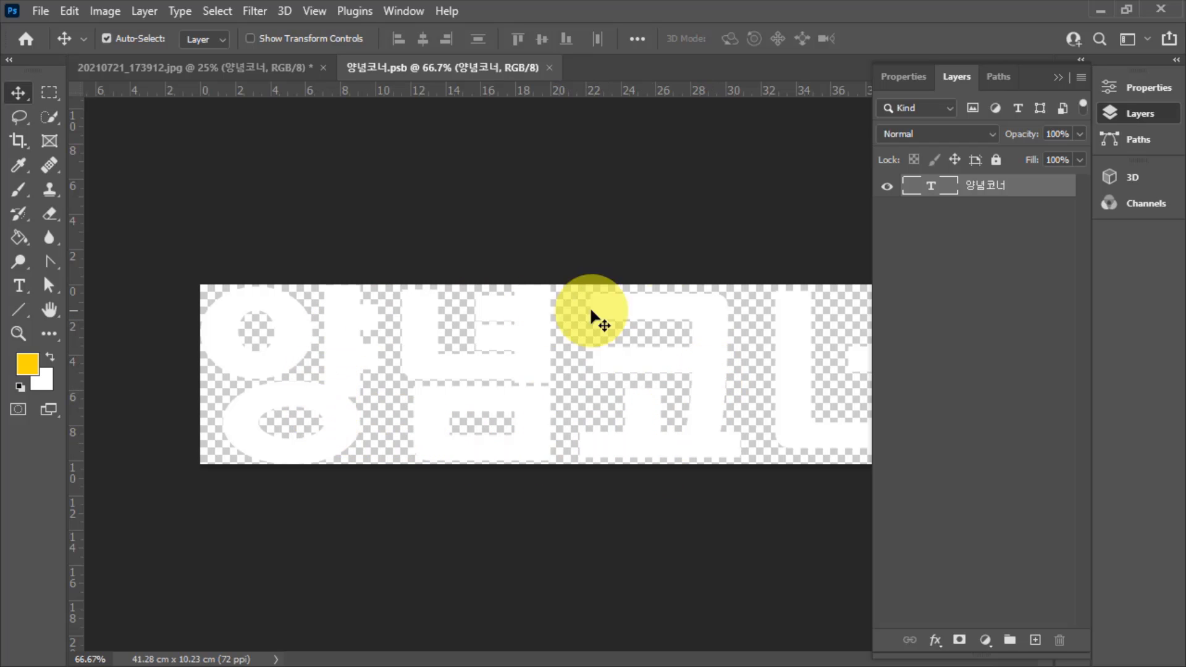
click(235, 69)
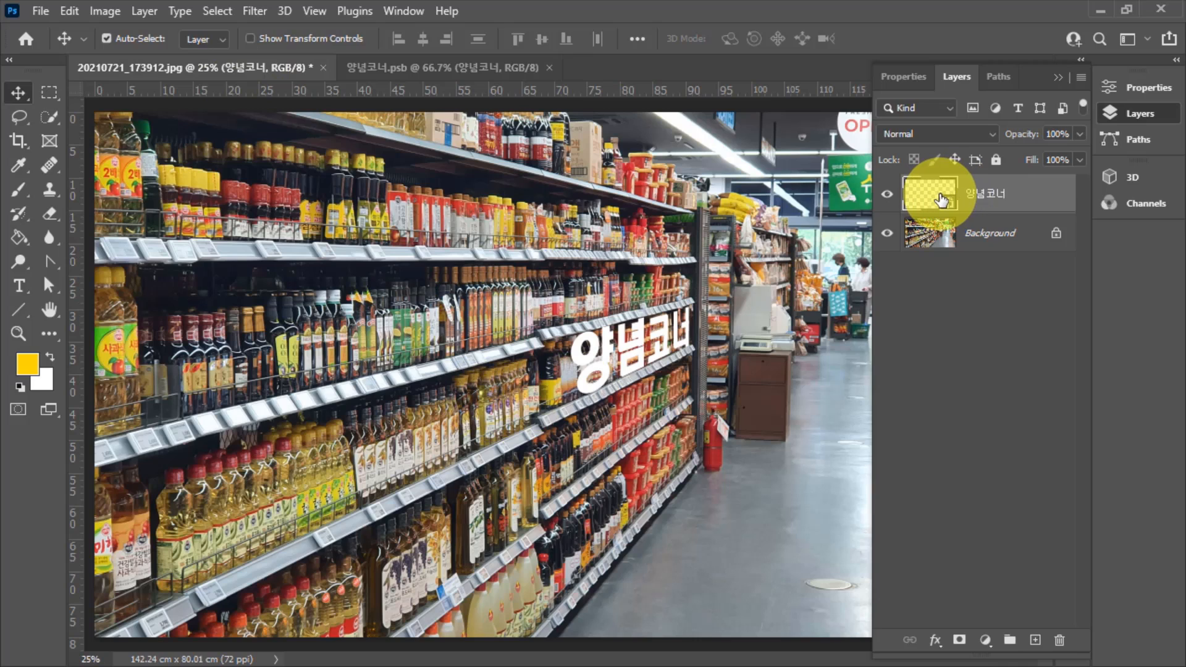
click(460, 68)
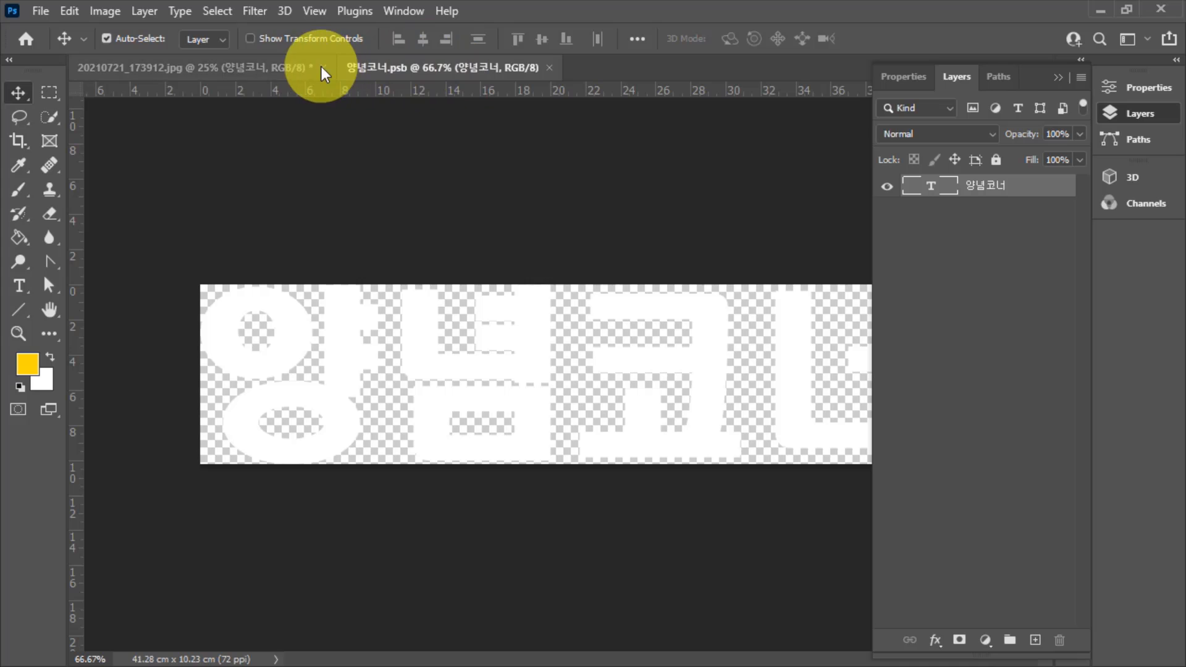
click(257, 66)
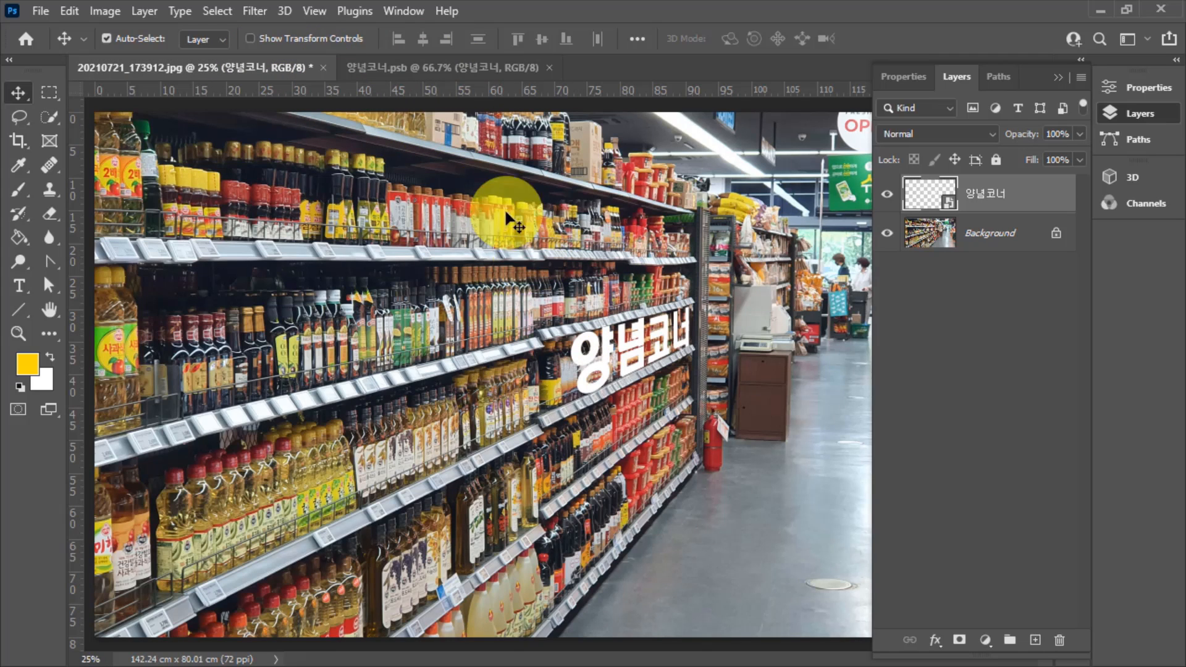
click(440, 68)
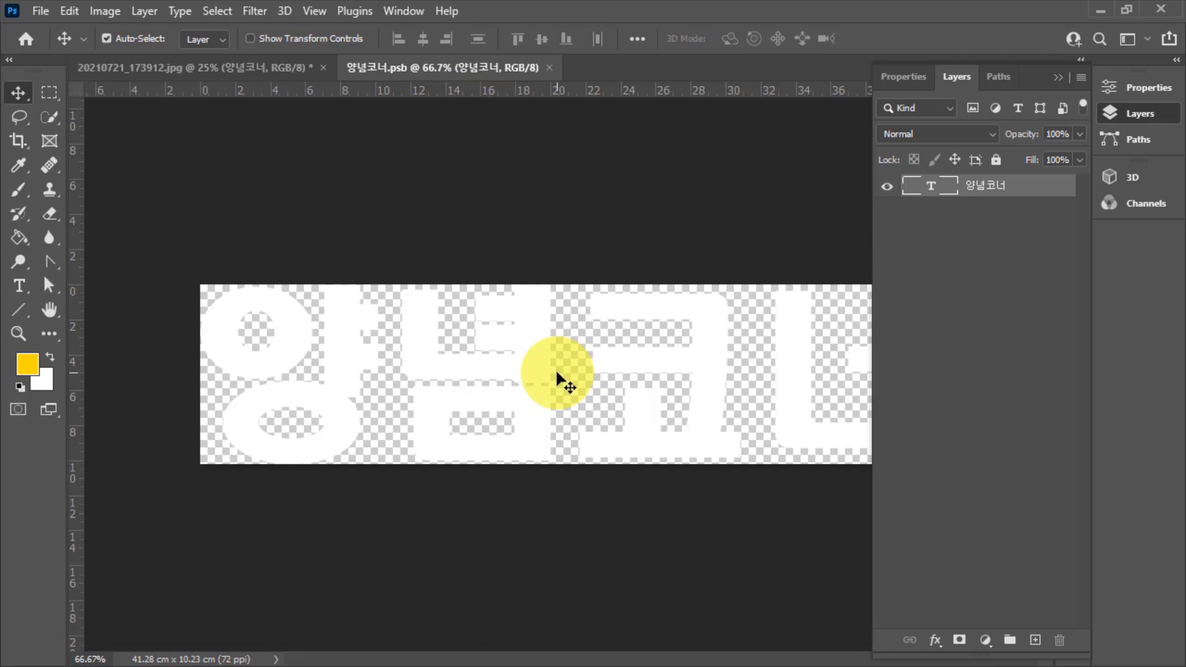
Recolor the entire 양념코너 text inside the Smart Object to pink ff9797
click(19, 285)
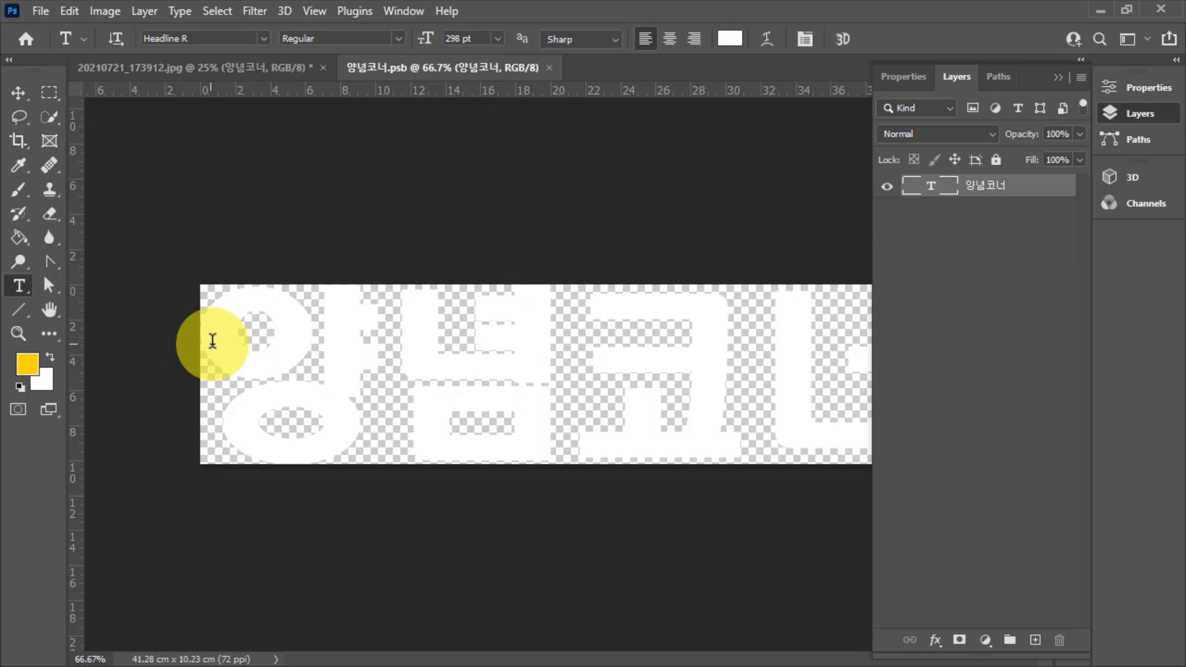
drag(206, 337, 1004, 376)
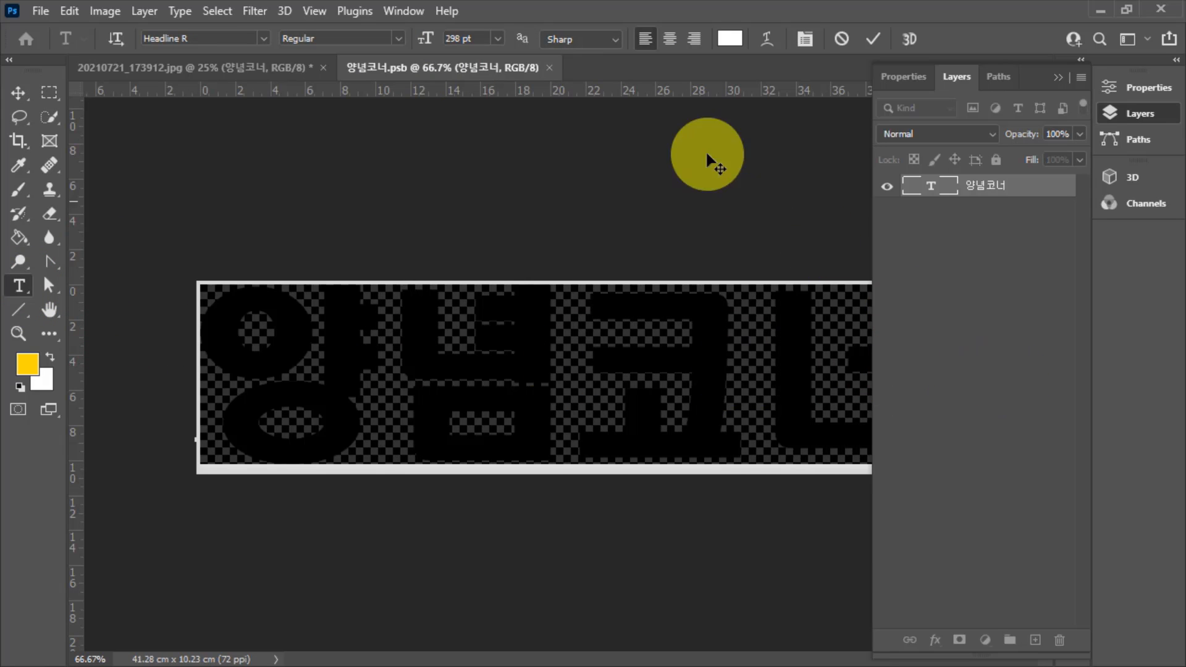
click(729, 38)
drag(704, 285, 690, 256)
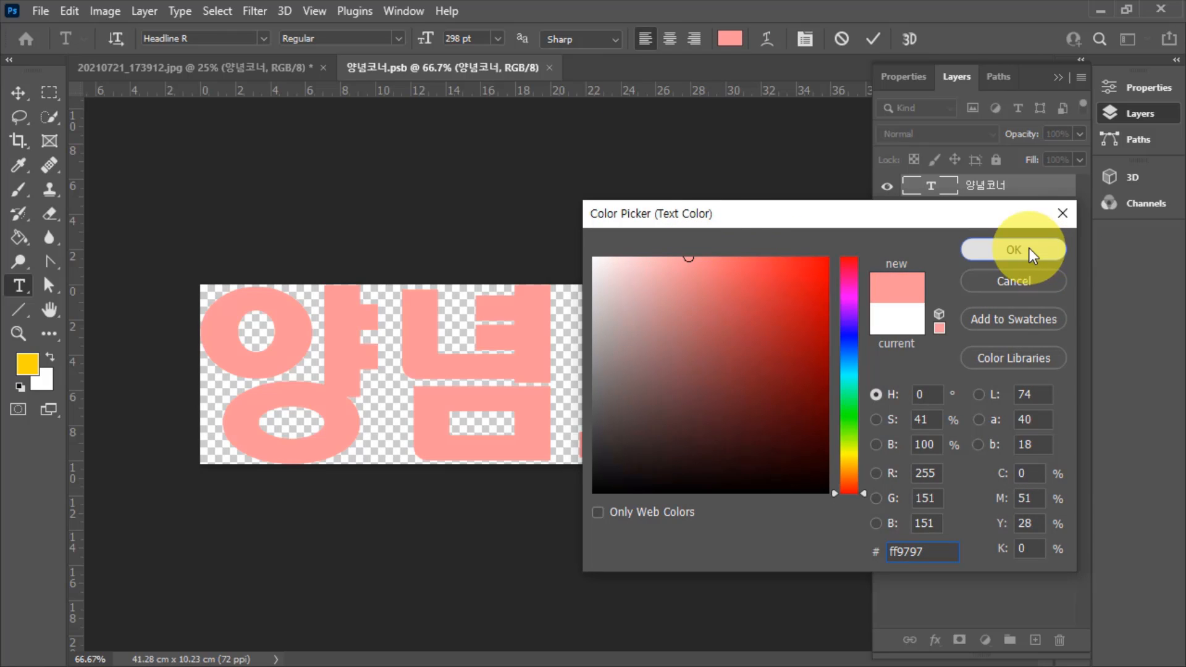
click(1028, 250)
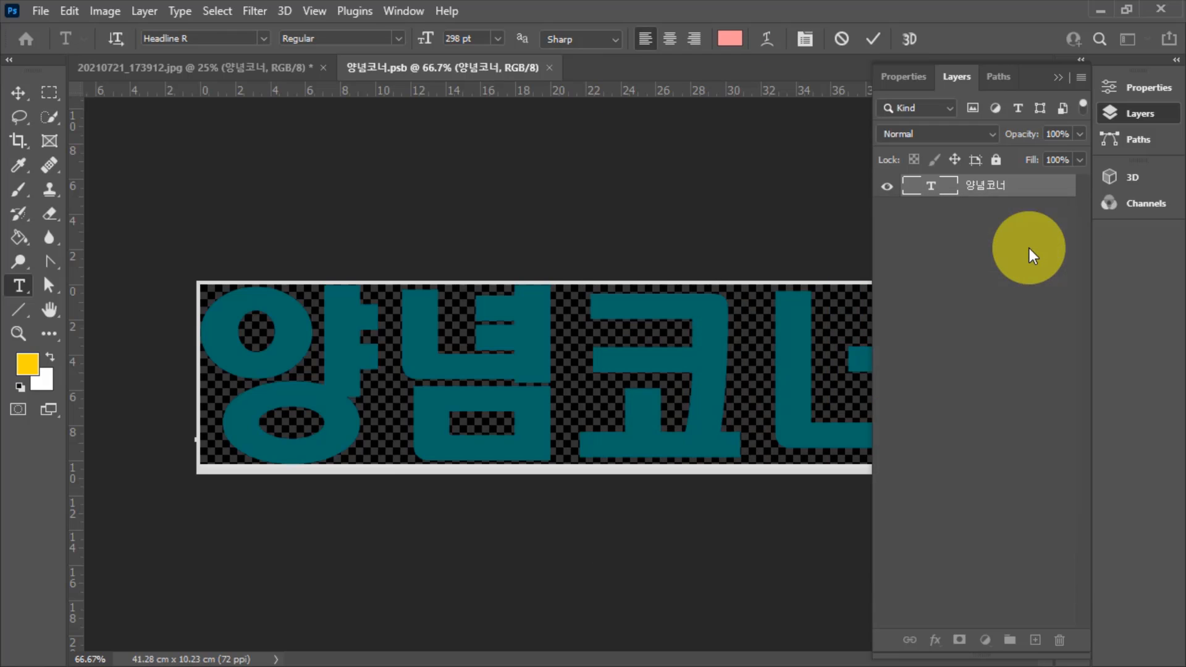
Save the pink Smart Object contents and check the distorted lettering in the supermarket photo
click(177, 68)
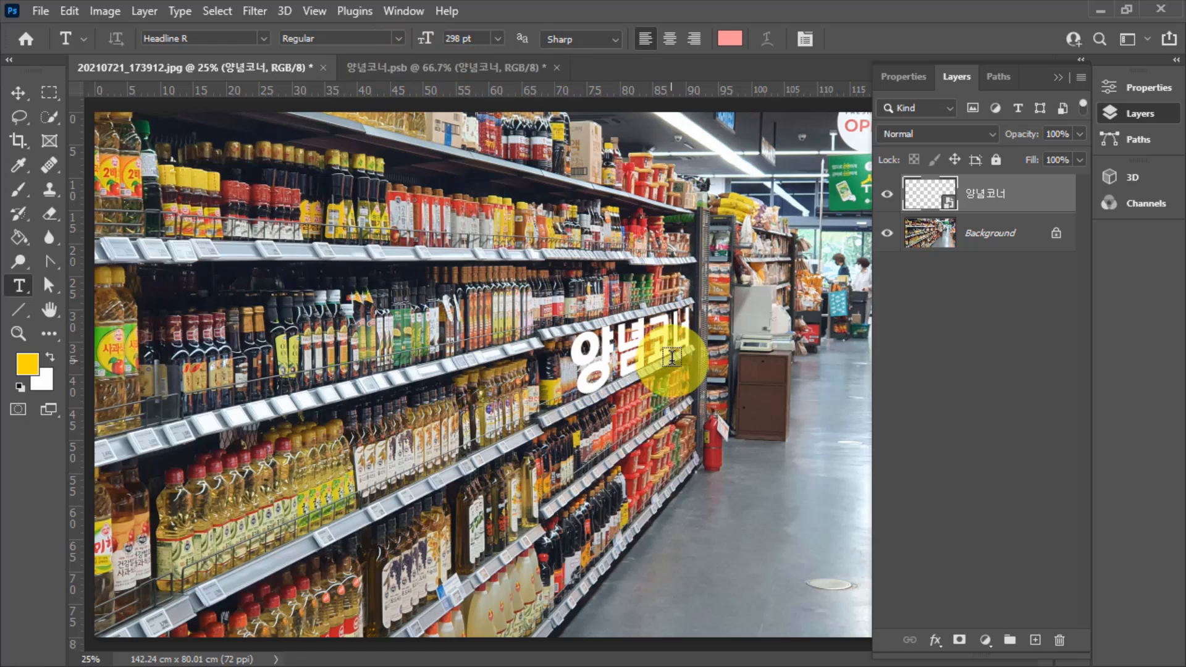
click(457, 69)
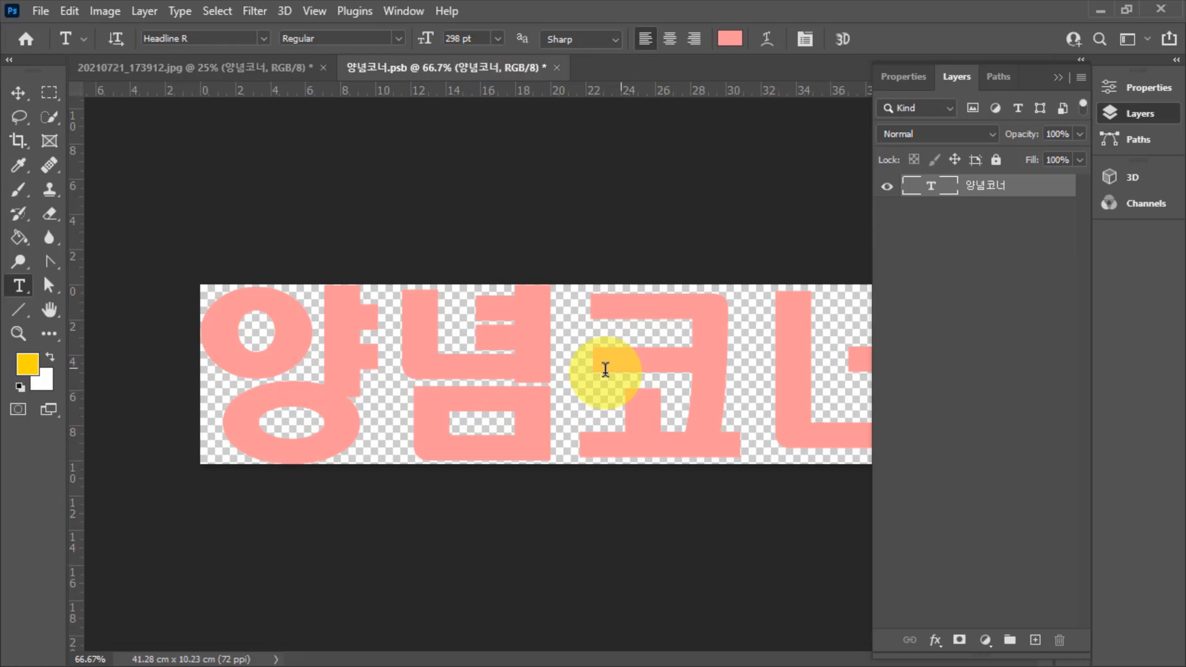
click(273, 69)
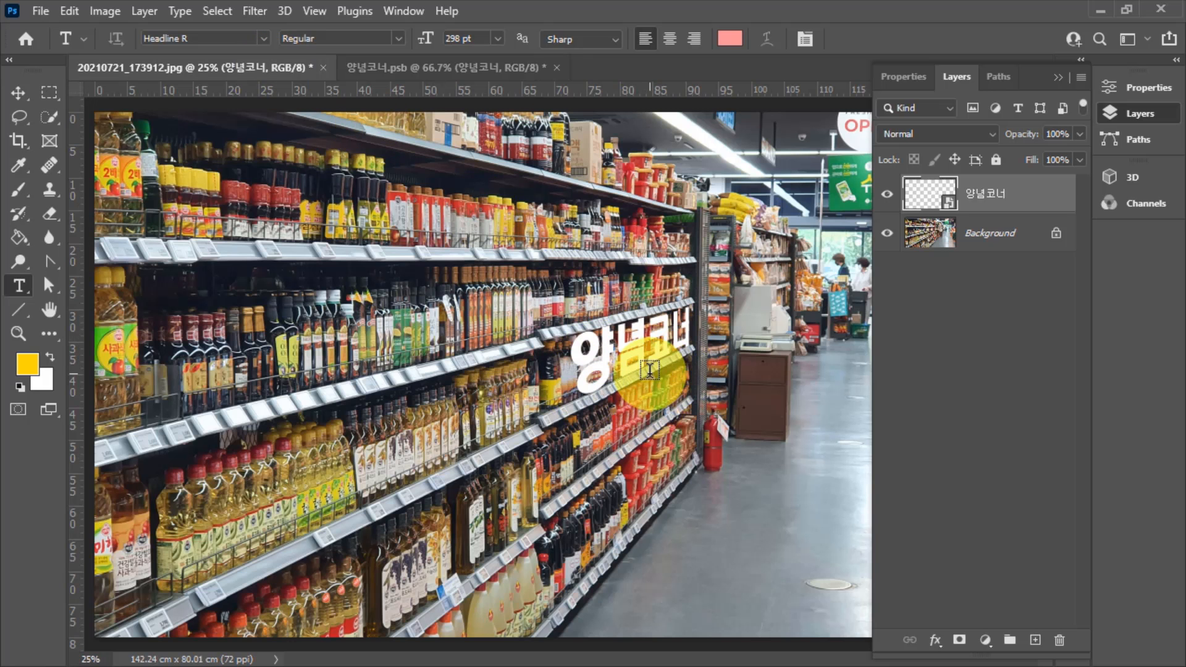
click(400, 81)
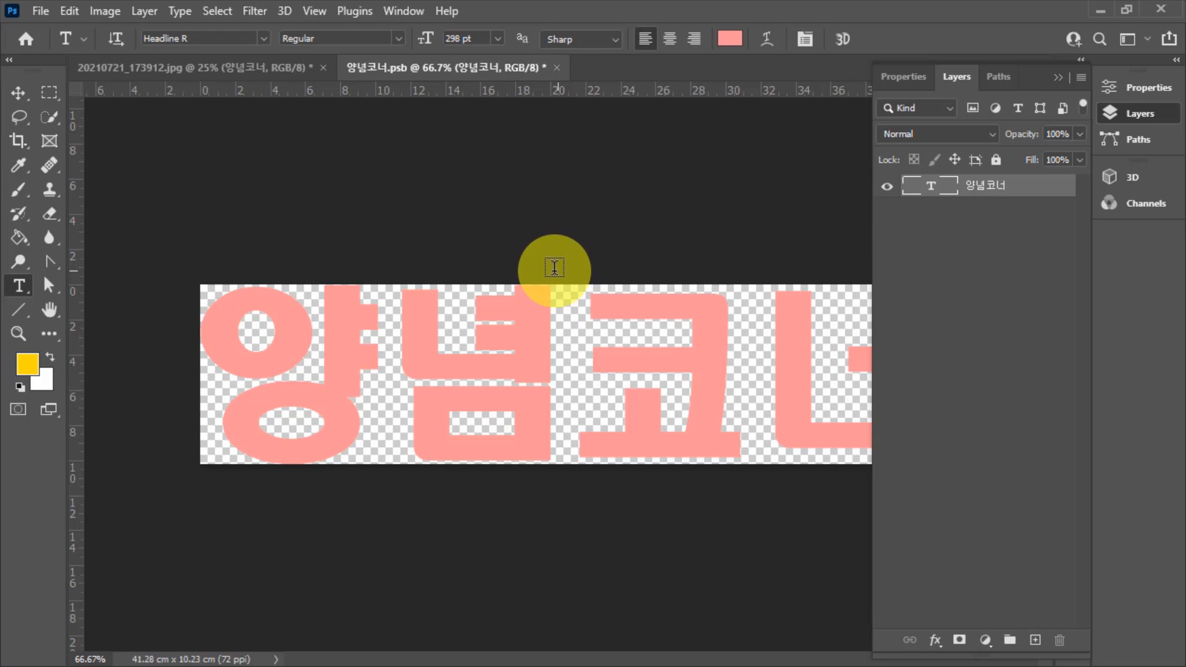
click(40, 11)
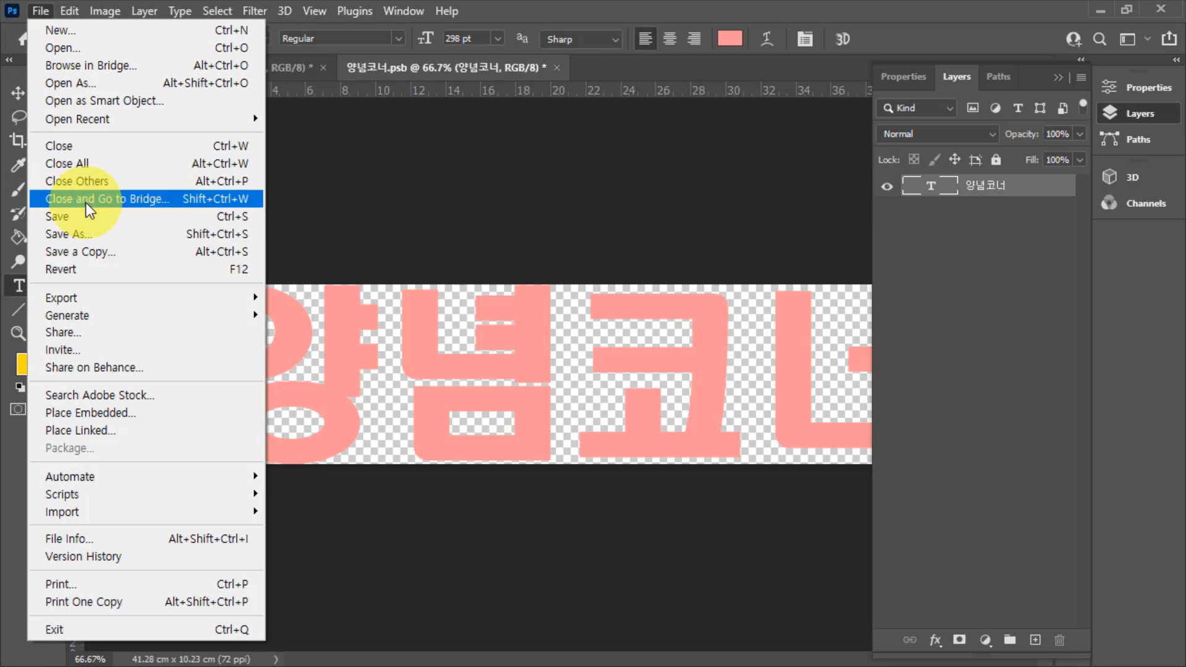
click(87, 215)
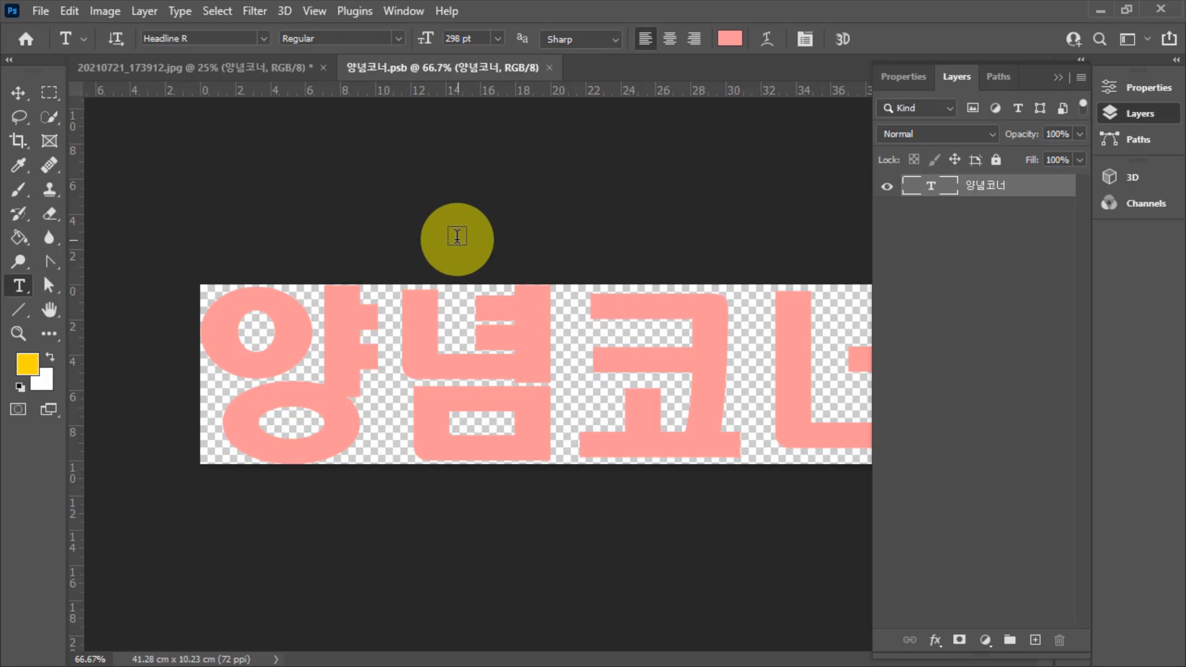
click(184, 65)
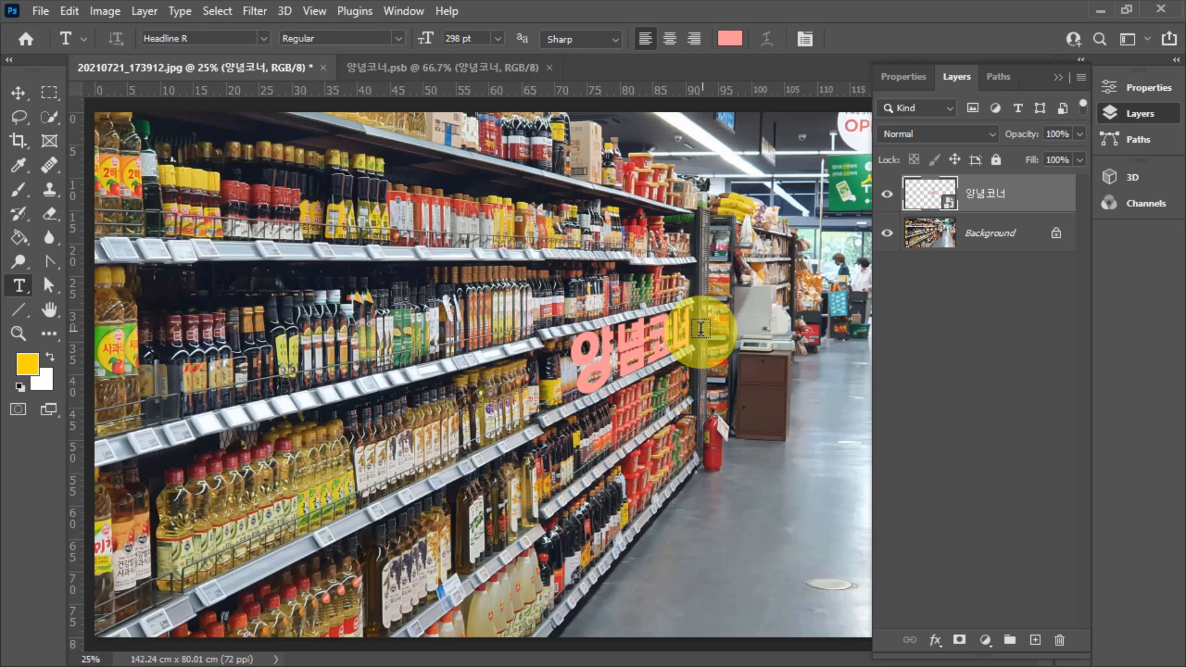
Recolor the entire 양념코너 text inside the Smart Object to pale yellow fffdbd
click(454, 68)
drag(217, 363, 807, 389)
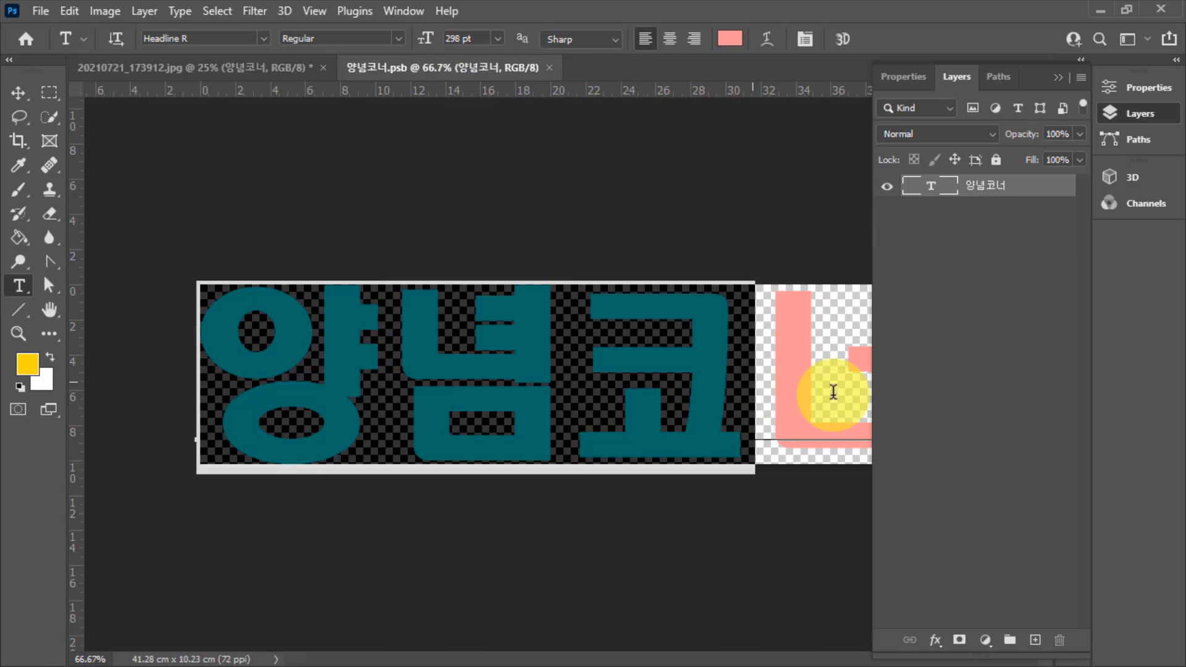
click(733, 41)
drag(850, 477, 859, 462)
click(694, 261)
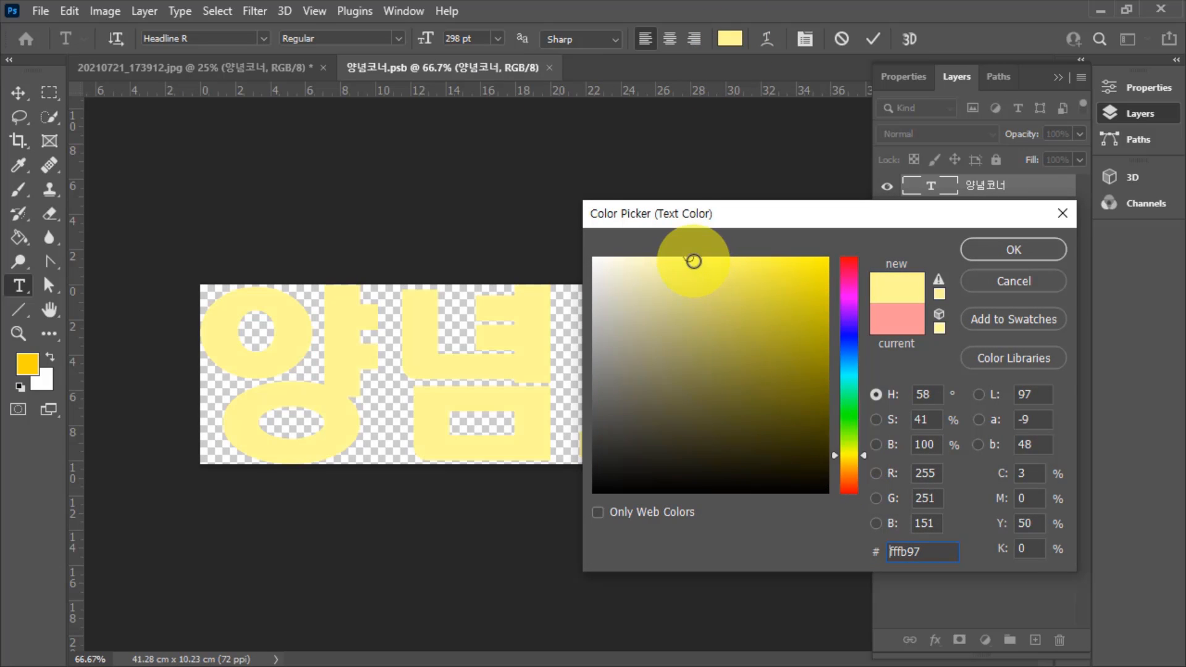
drag(686, 258, 653, 253)
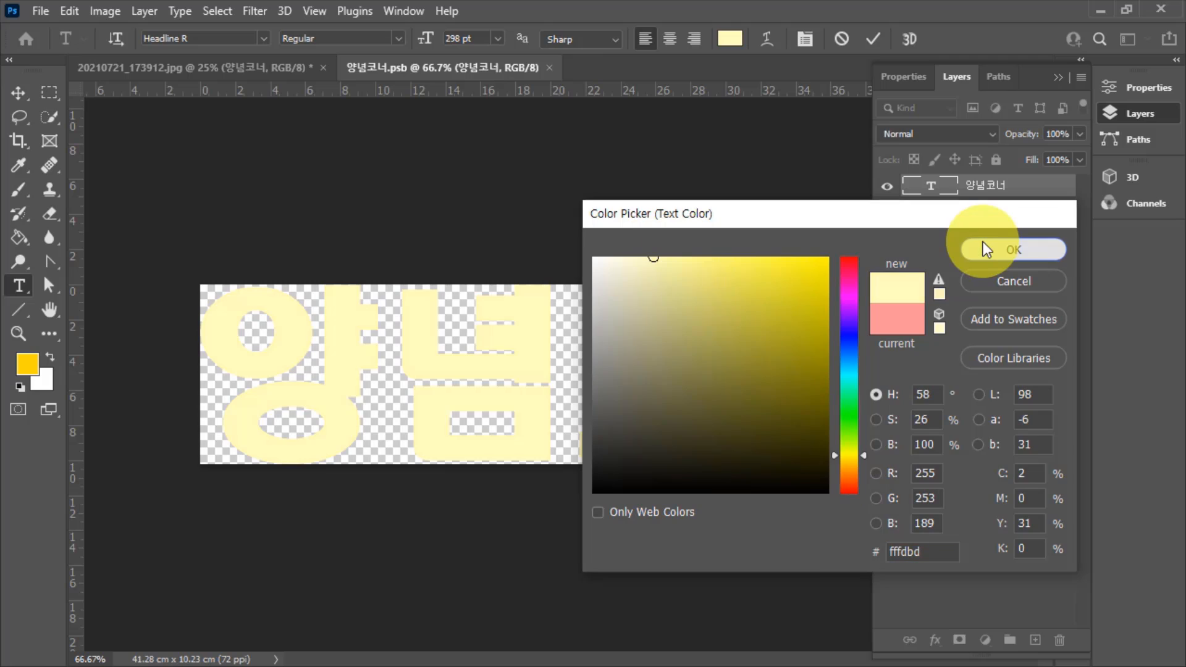
click(985, 247)
Save the pale yellow Smart Object contents and return to the supermarket photo
click(37, 10)
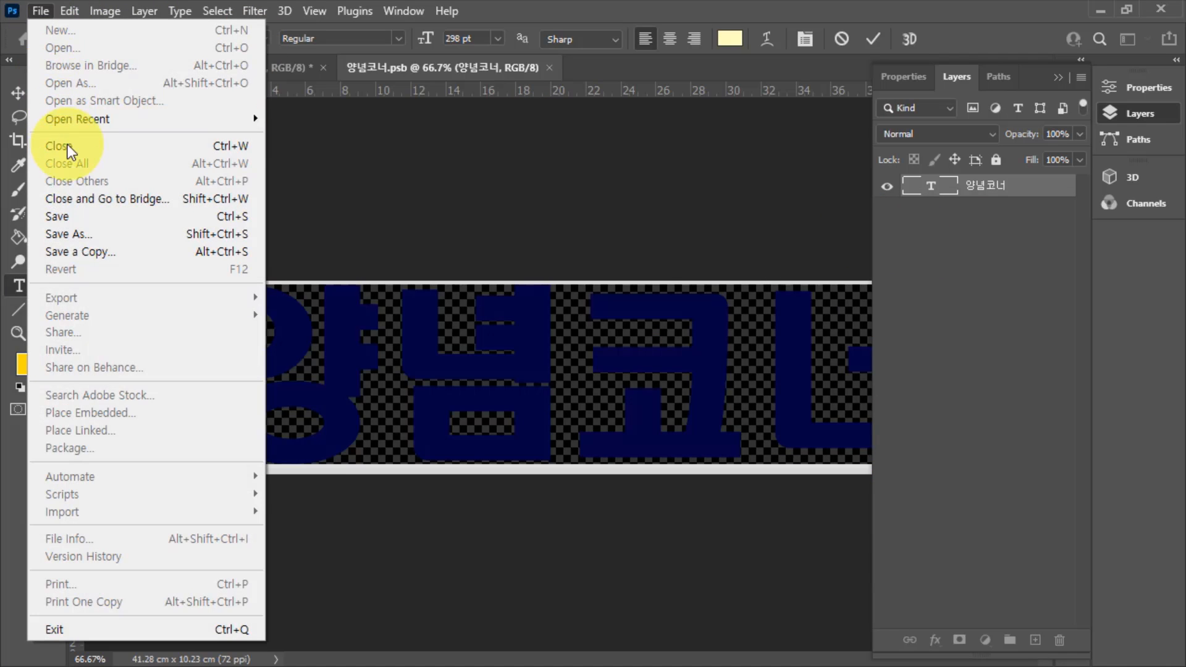
click(75, 217)
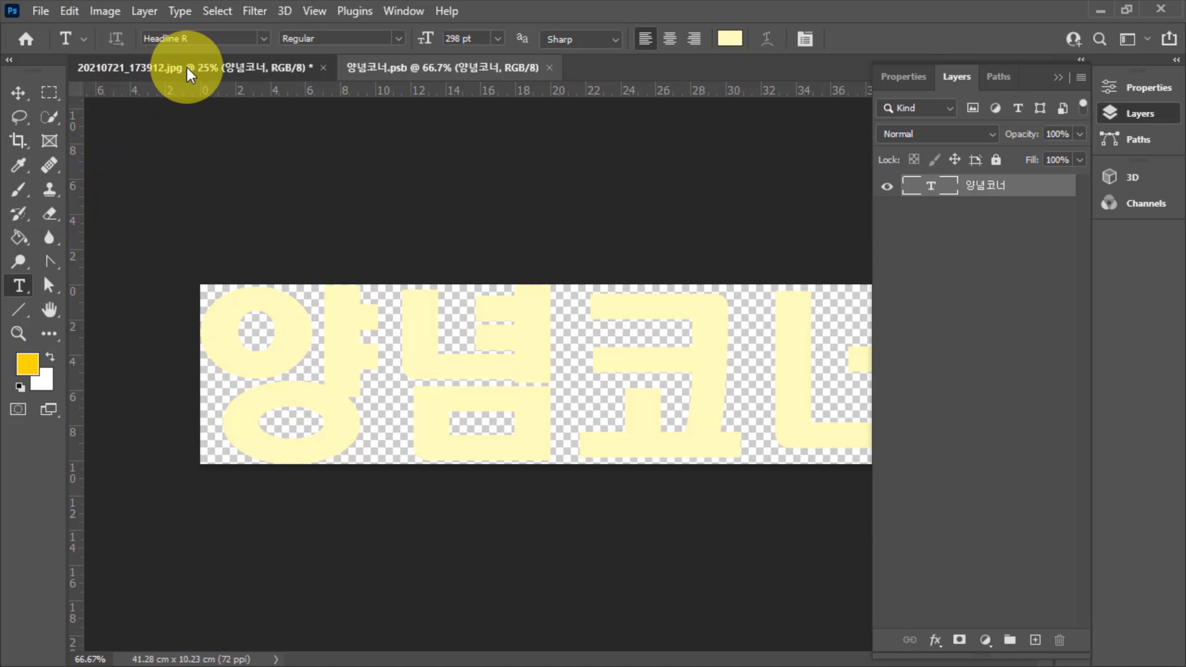
click(182, 67)
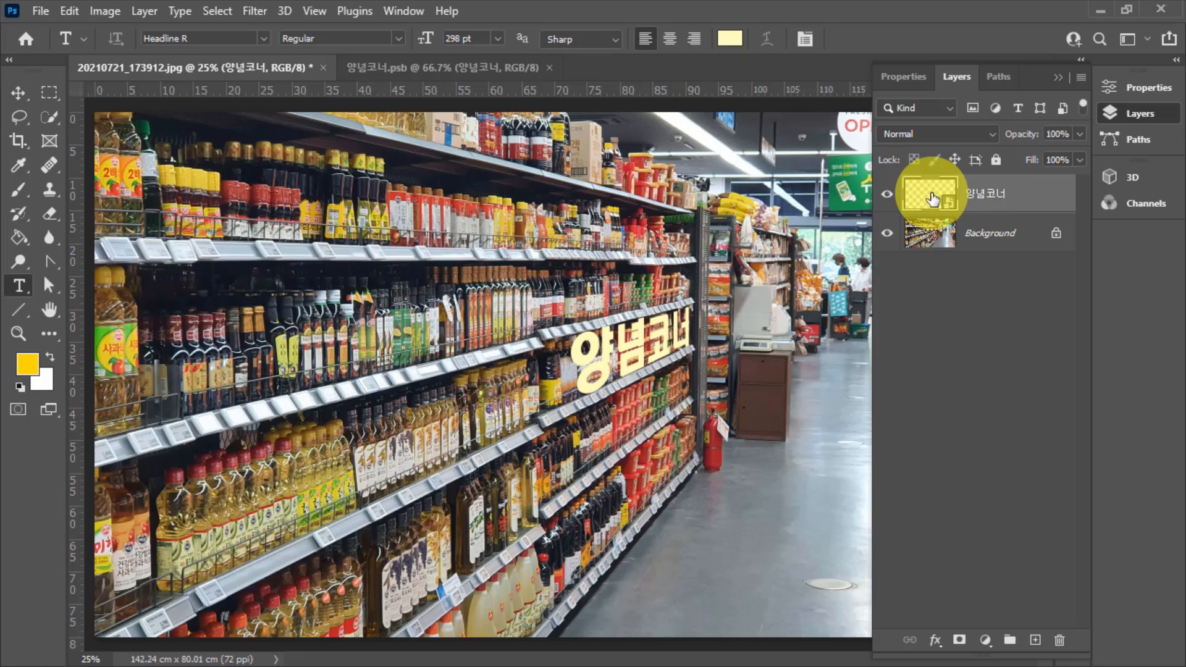
Duplicate the 양념코너 Smart Object layer and move the copy onto the bottles in the left part of the photo
drag(932, 197, 1039, 640)
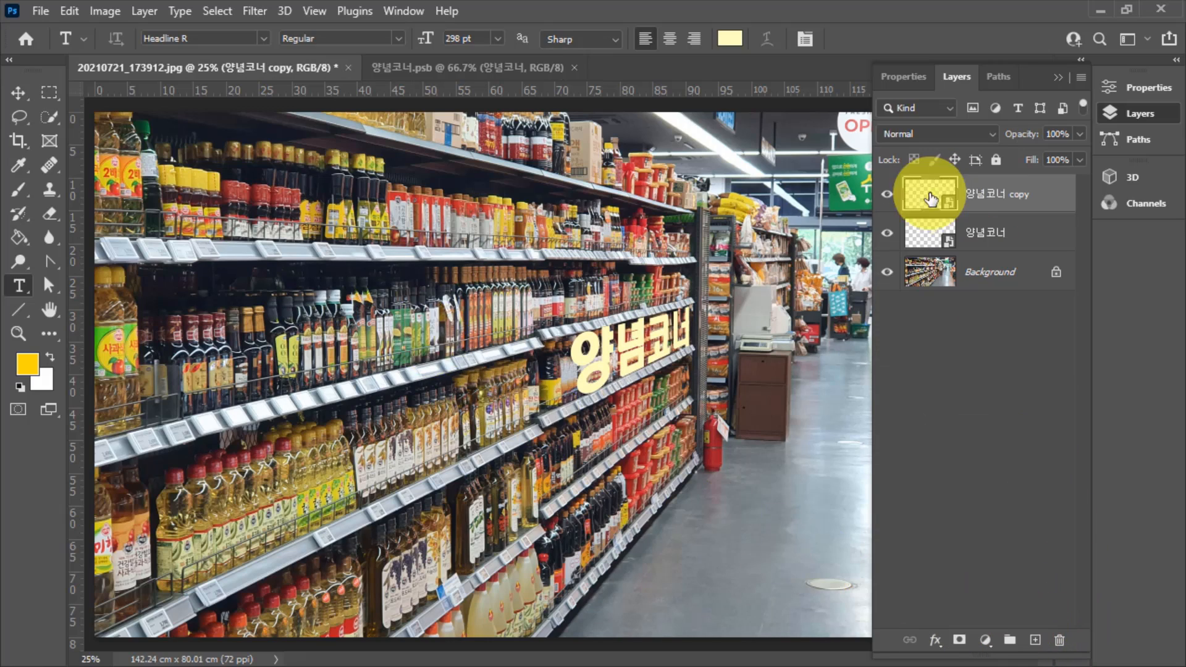
click(18, 92)
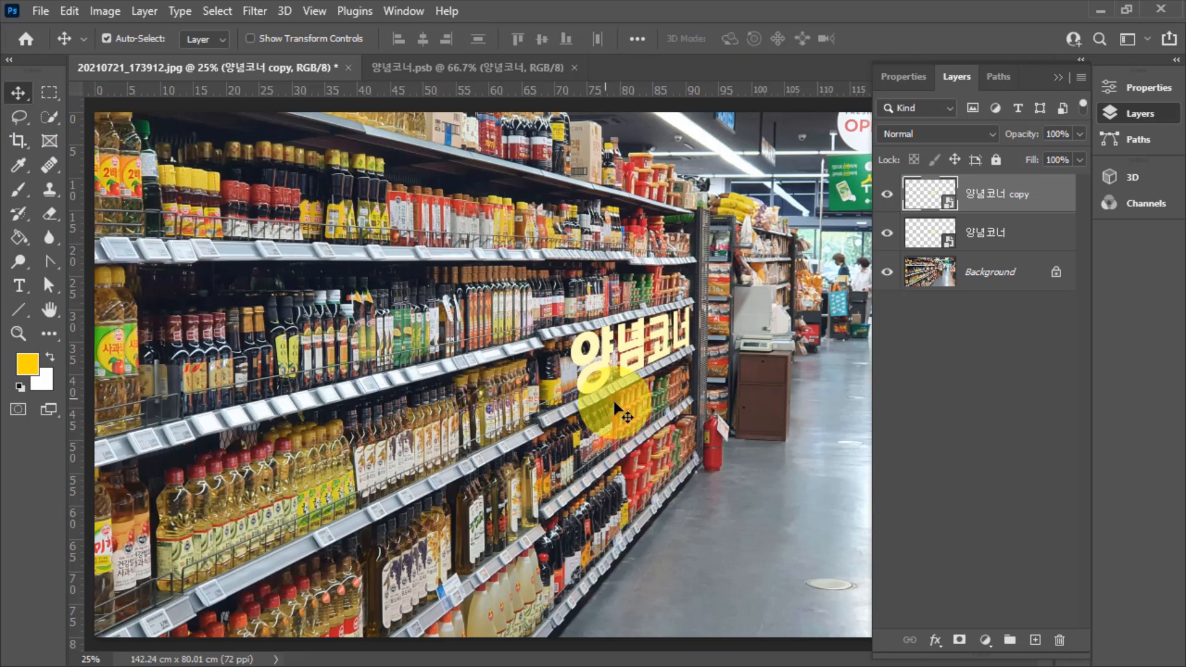
drag(637, 349, 330, 330)
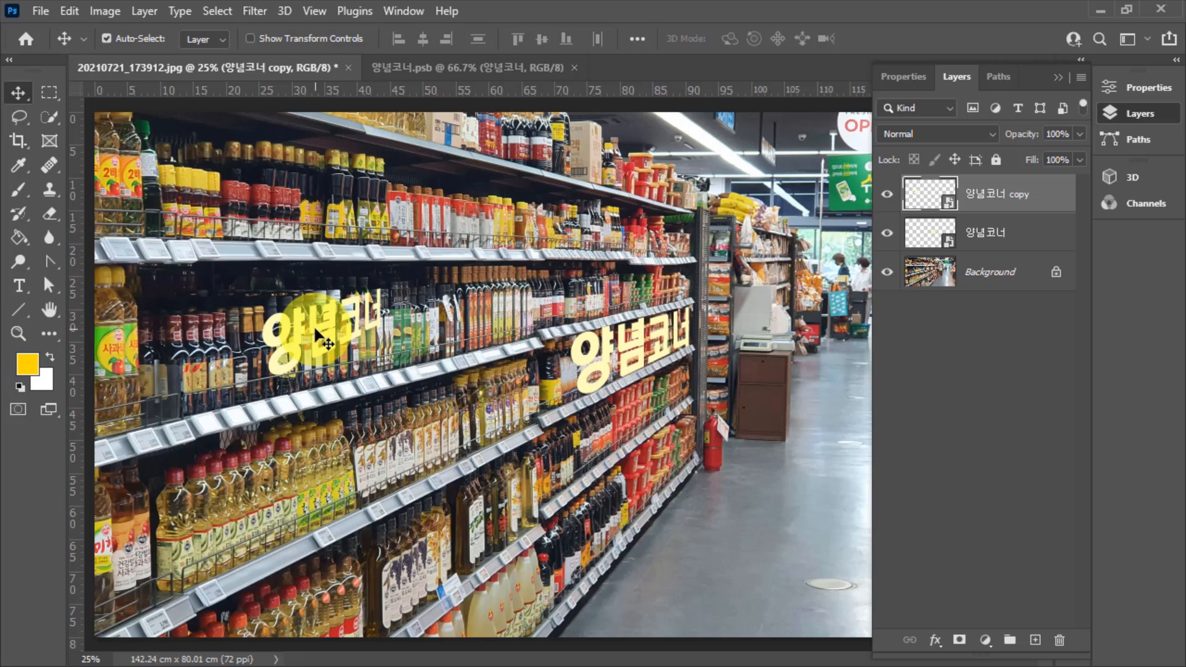
Open the contents of the Smart Object copy and replace 양념 with 소스 so the text reads 소스코너
double_click(939, 197)
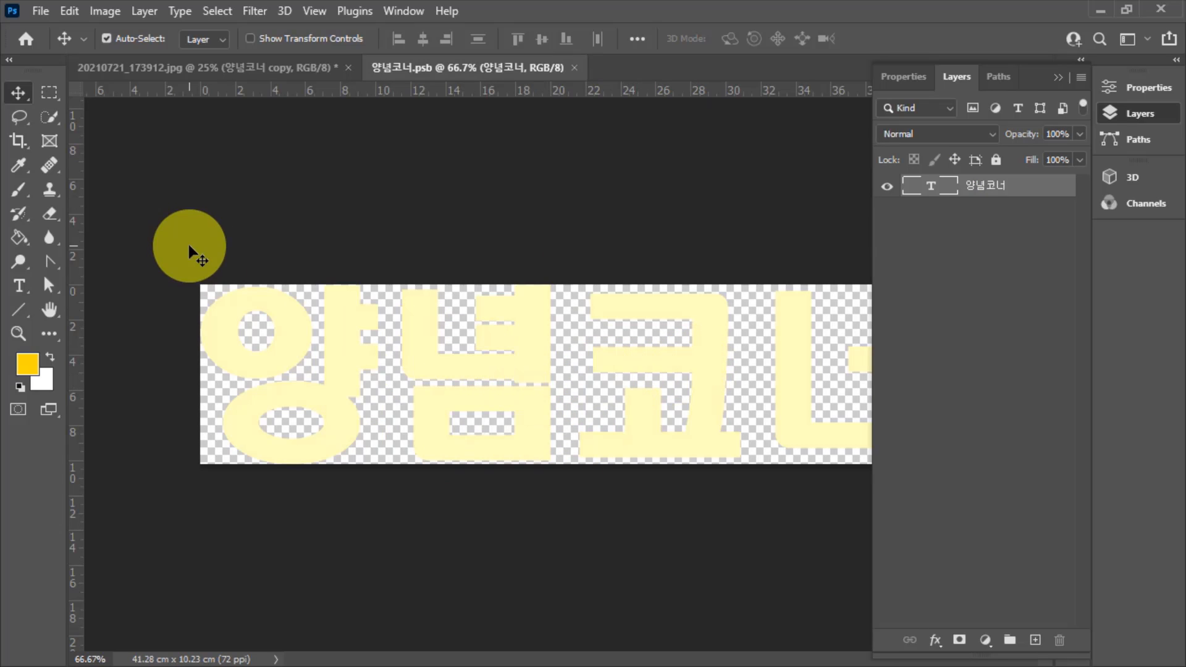
click(19, 285)
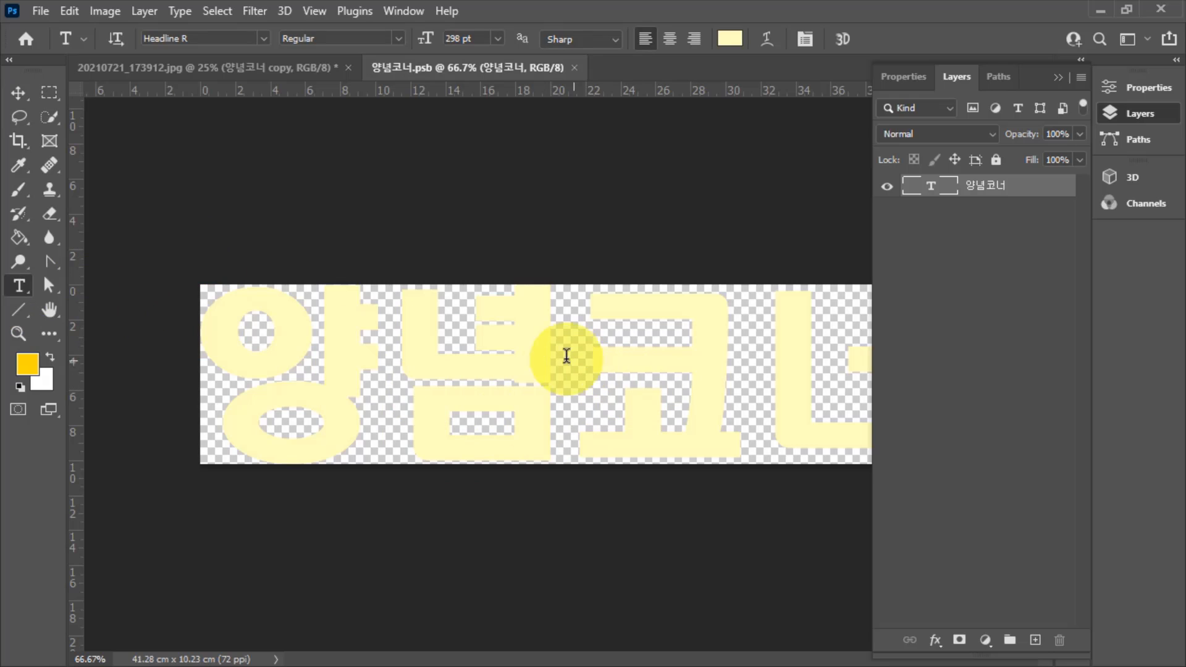
drag(574, 357, 173, 331)
text(소스)
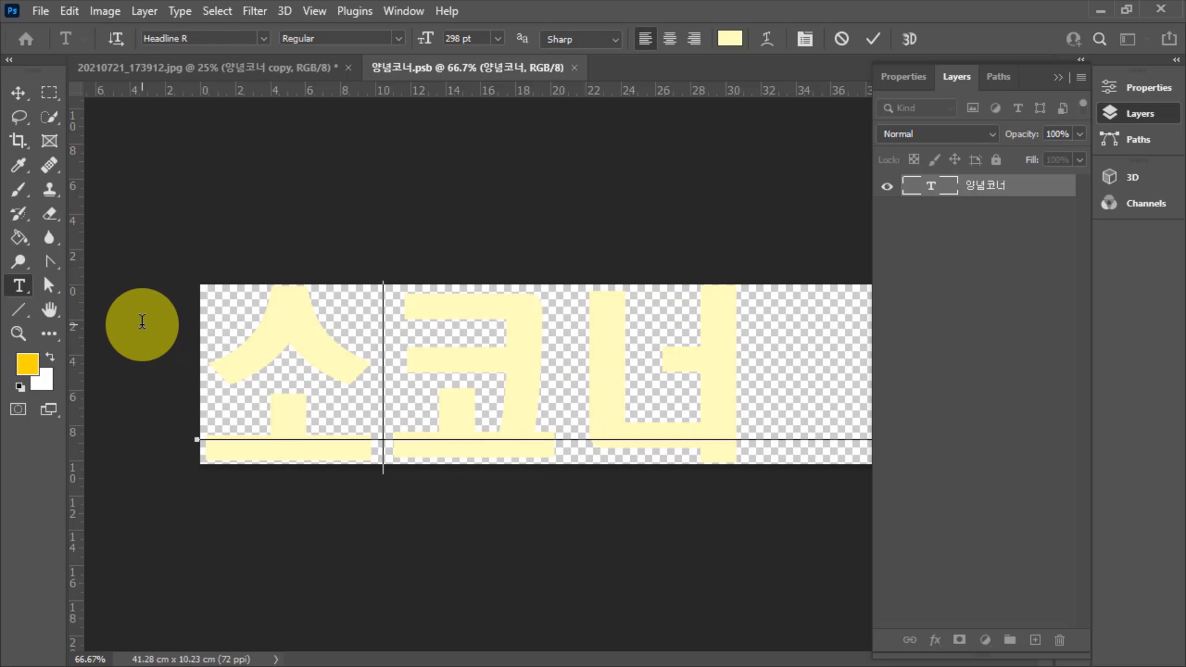
click(18, 93)
Save the 소스코너 Smart Object contents and return to the supermarket photo
click(40, 10)
click(91, 216)
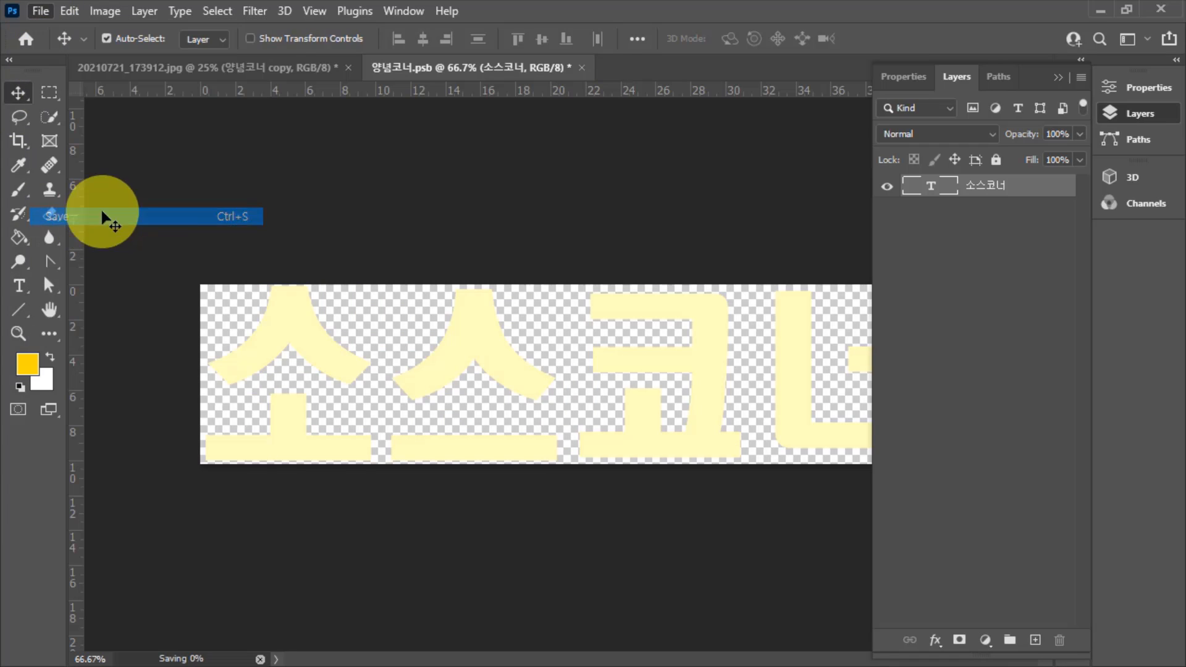
click(259, 65)
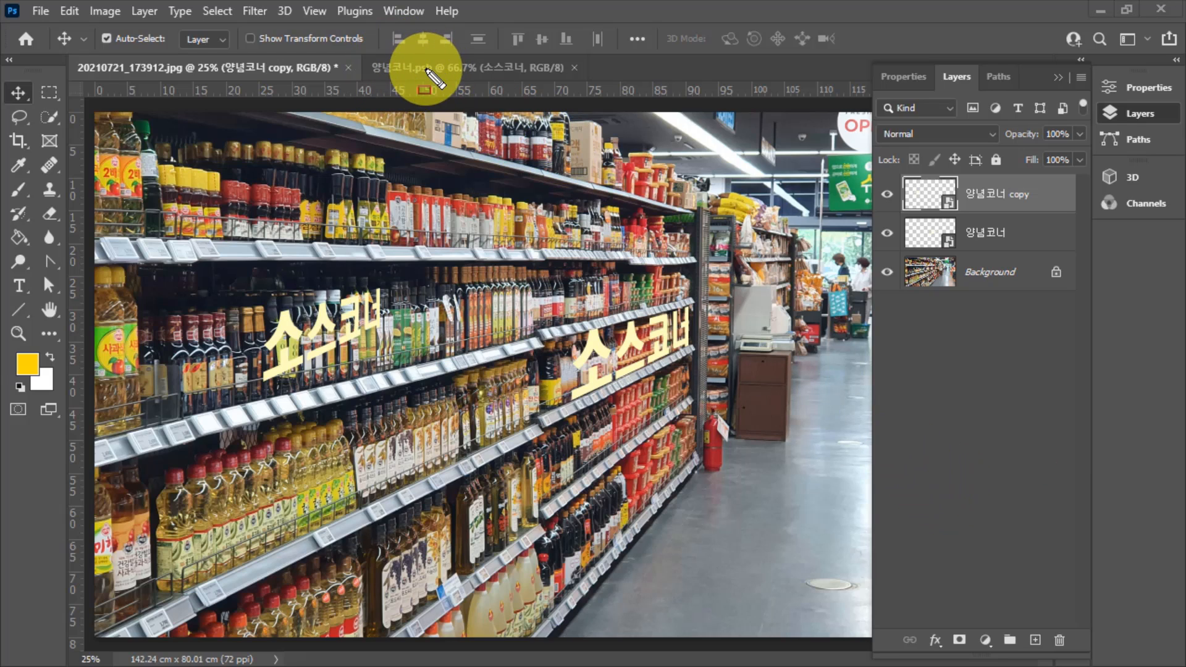
drag(908, 516, 1073, 554)
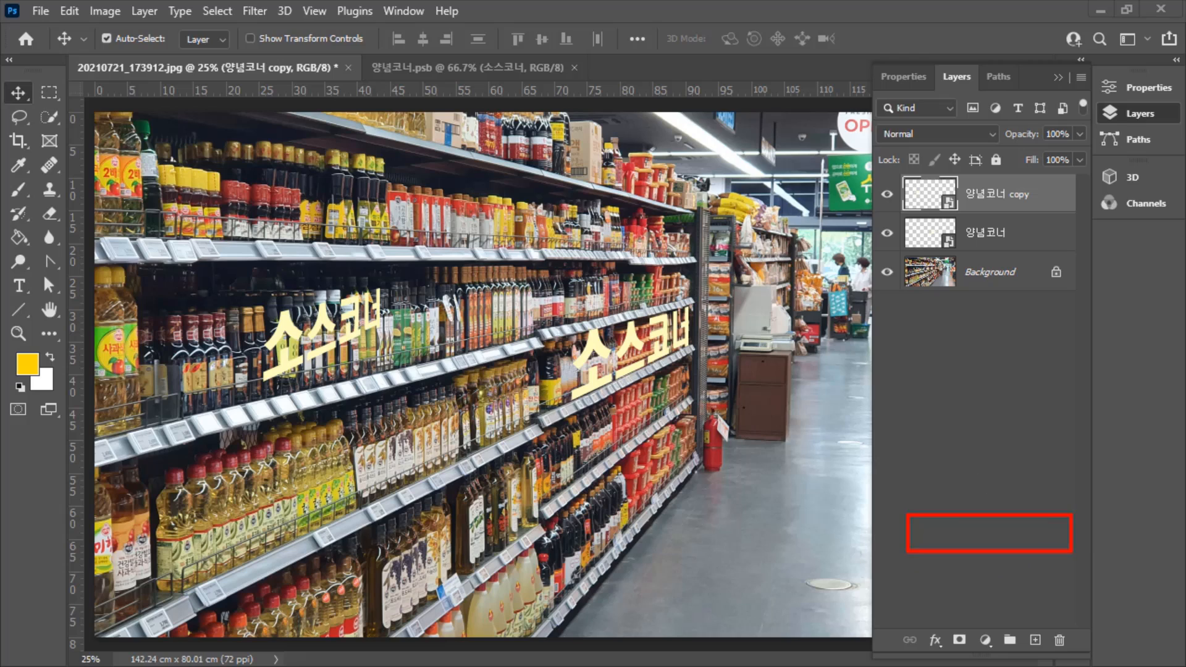
mouse_move(971, 529)
mouse_down()
mouse_move(932, 358)
mouse_move(980, 236)
mouse_move(998, 241)
mouse_move(1064, 205)
mouse_move(1043, 185)
mouse_up()
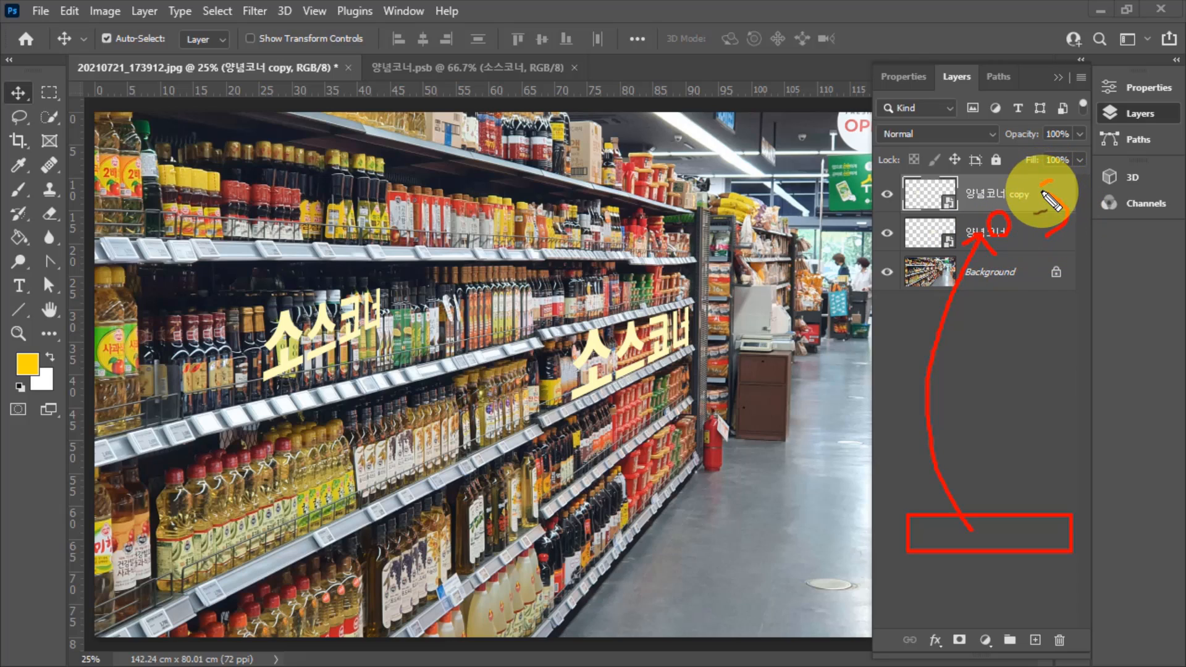
mouse_move(964, 194)
mouse_down()
mouse_move(940, 209)
mouse_move(954, 175)
mouse_up()
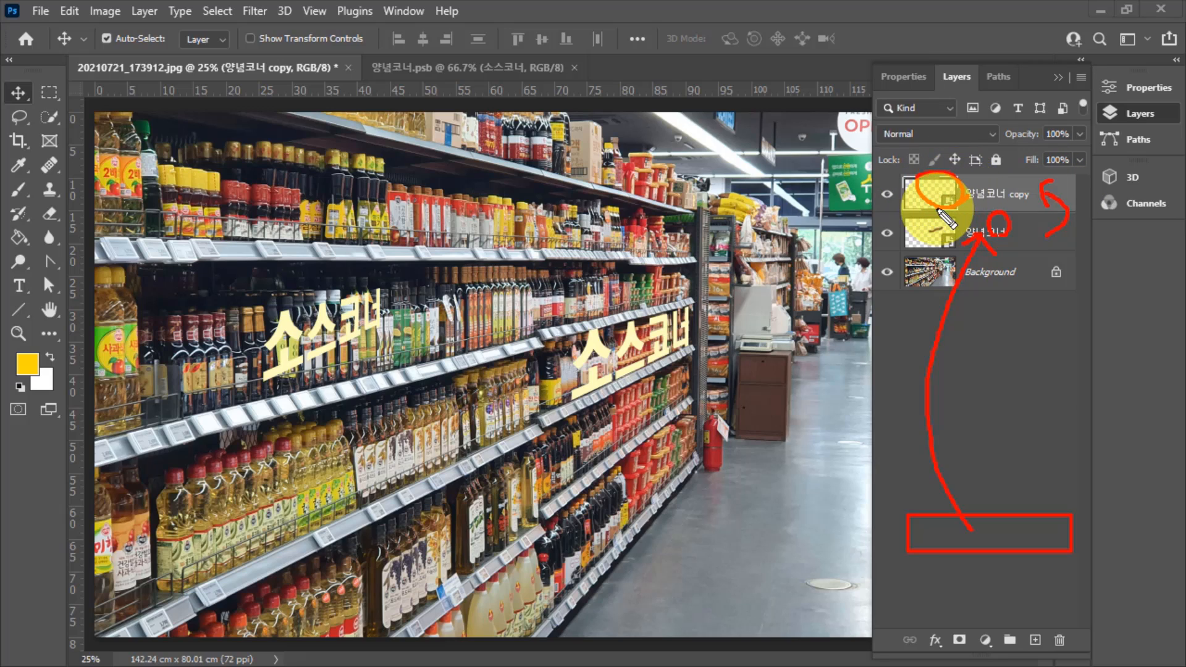
mouse_move(932, 529)
mouse_down()
mouse_move(887, 427)
mouse_move(879, 328)
mouse_move(920, 196)
mouse_move(941, 198)
mouse_move(930, 223)
mouse_up()
mouse_move(1011, 531)
mouse_down()
mouse_move(983, 513)
mouse_move(984, 543)
mouse_up()
mouse_move(998, 216)
mouse_down()
mouse_move(943, 201)
mouse_move(931, 163)
mouse_move(942, 192)
mouse_up()
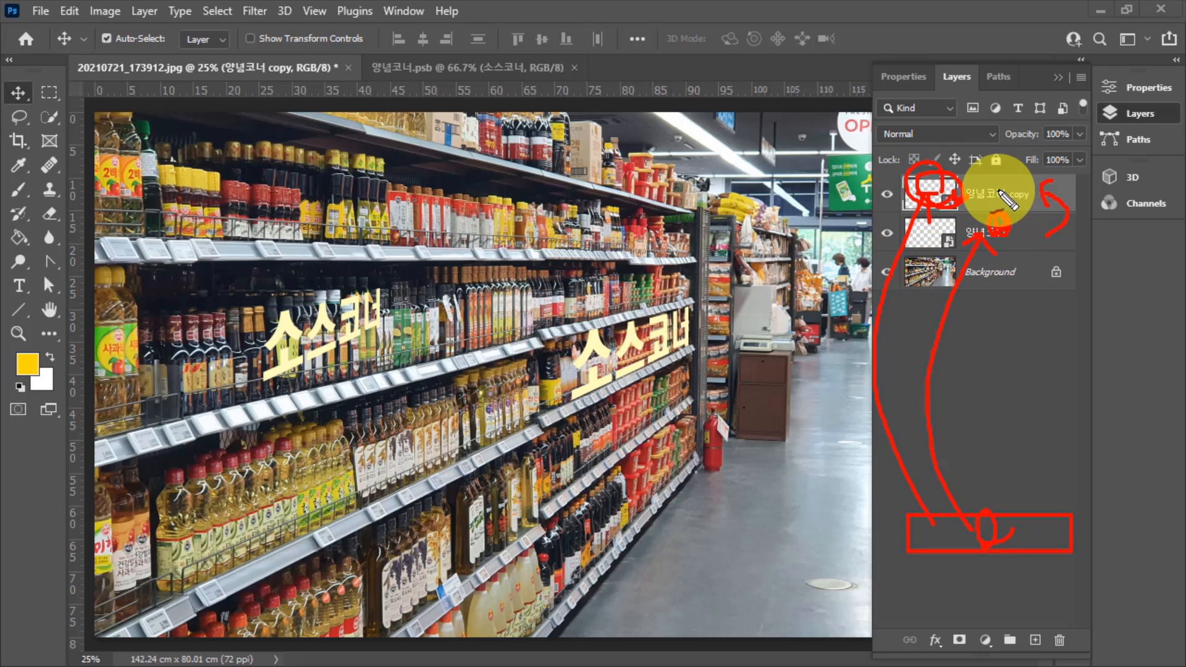
mouse_move(919, 262)
mouse_down()
mouse_move(1065, 275)
mouse_move(992, 285)
mouse_move(920, 262)
mouse_move(913, 313)
mouse_move(1030, 324)
mouse_move(934, 303)
mouse_up()
mouse_move(1016, 561)
mouse_down()
mouse_move(913, 560)
mouse_move(1000, 490)
mouse_move(1068, 553)
mouse_move(985, 563)
mouse_move(995, 520)
mouse_move(941, 427)
mouse_move(954, 267)
mouse_move(960, 235)
mouse_up()
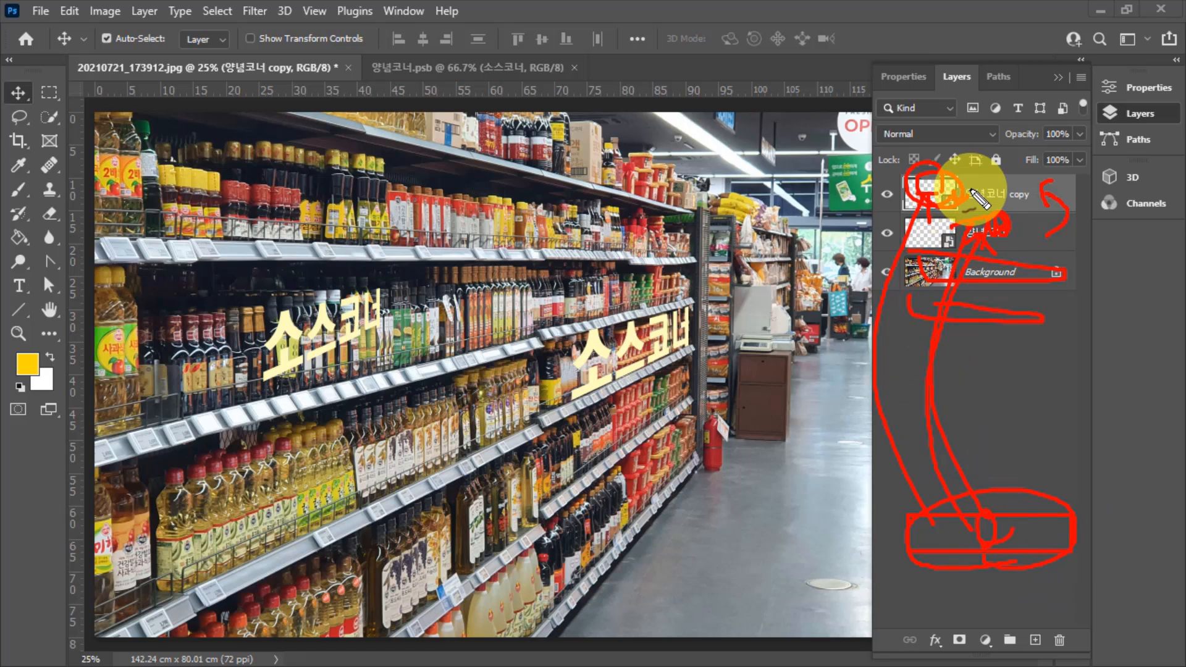
mouse_move(1043, 488)
mouse_down()
mouse_move(996, 570)
mouse_move(909, 468)
mouse_move(1041, 503)
mouse_move(956, 590)
mouse_up()
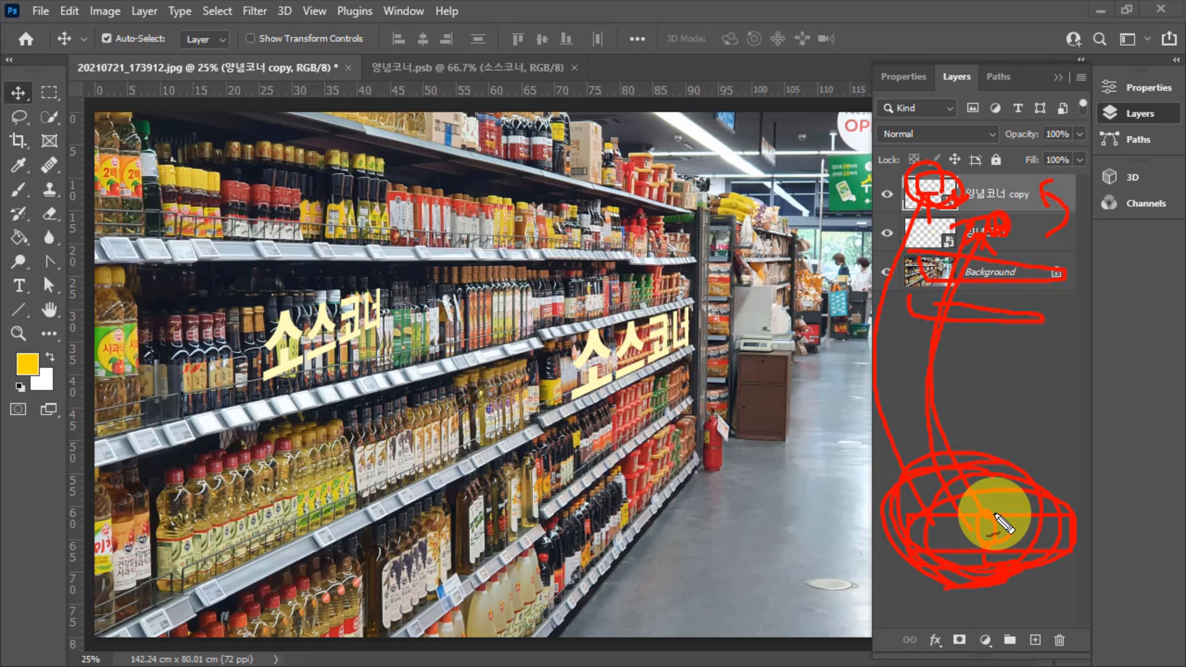
drag(1004, 522, 1013, 529)
key(Escape)
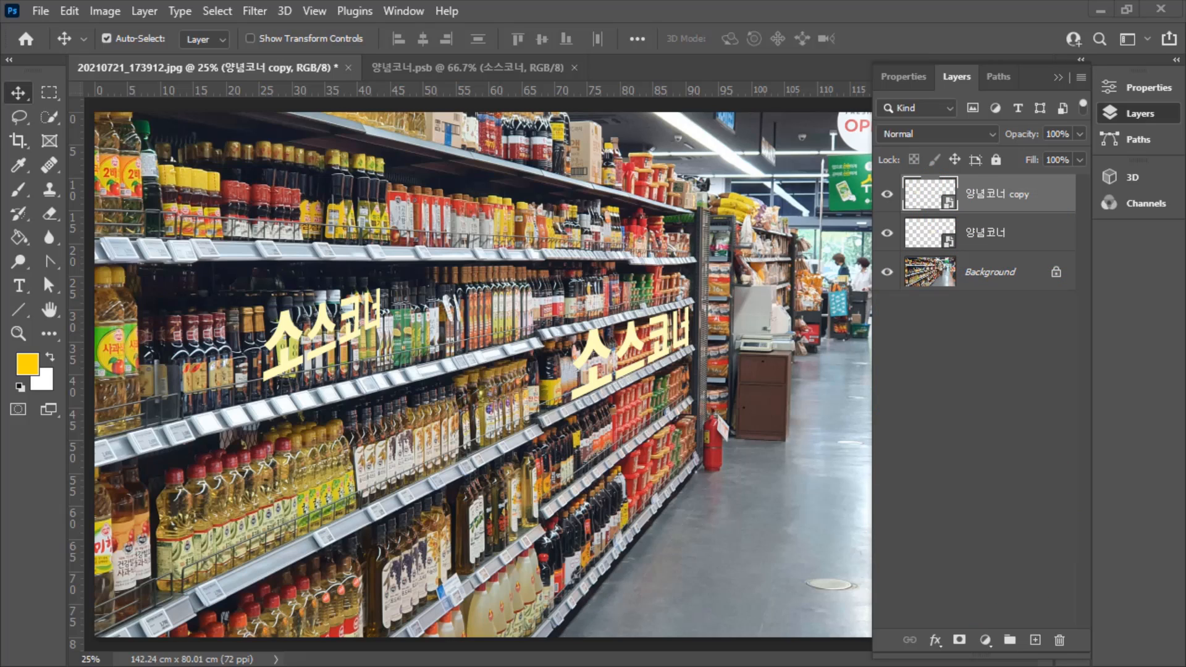
mouse_move(937, 206)
mouse_down()
mouse_move(897, 186)
mouse_move(954, 186)
mouse_move(939, 202)
mouse_move(825, 192)
mouse_up()
mouse_move(913, 227)
mouse_down()
mouse_move(936, 255)
mouse_move(933, 230)
mouse_move(946, 245)
mouse_move(841, 226)
mouse_move(822, 241)
mouse_move(841, 258)
mouse_up()
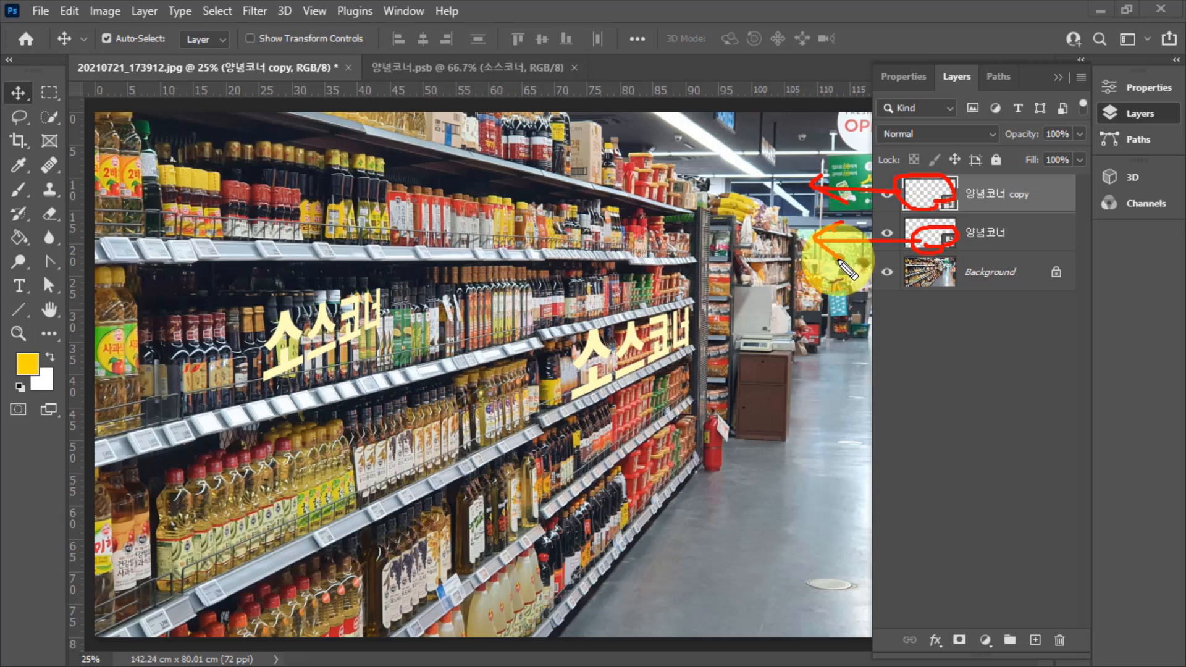
drag(786, 173, 790, 185)
mouse_move(806, 230)
mouse_down()
mouse_move(802, 244)
mouse_move(906, 239)
mouse_up()
drag(906, 240, 879, 259)
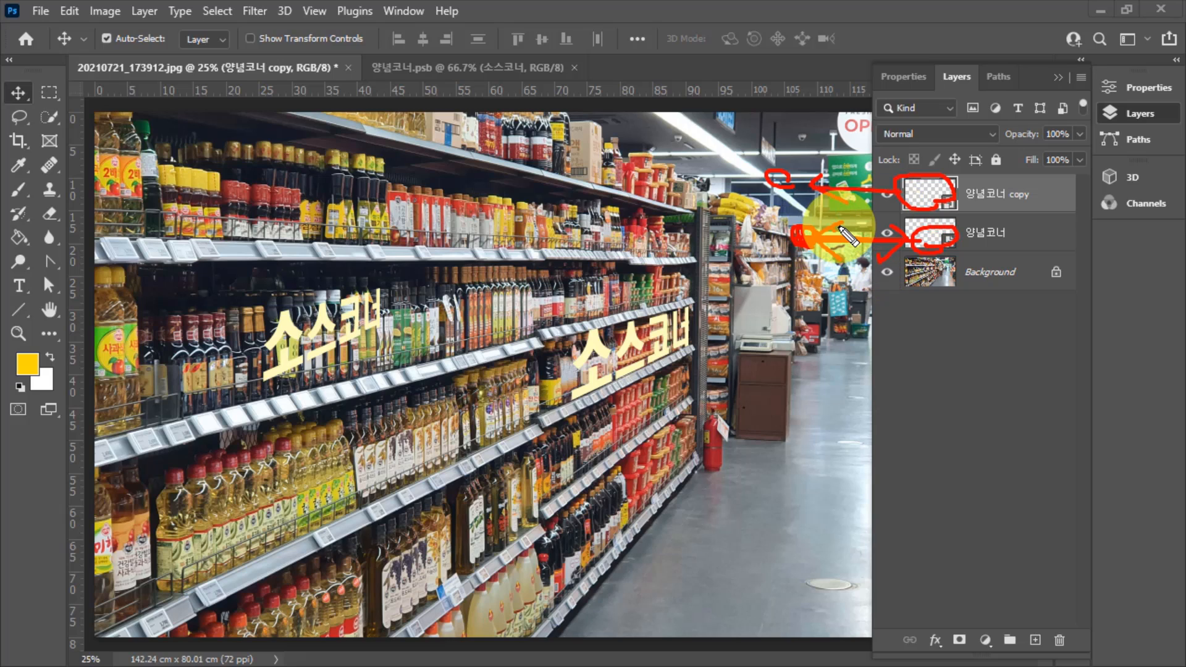
drag(833, 206, 878, 227)
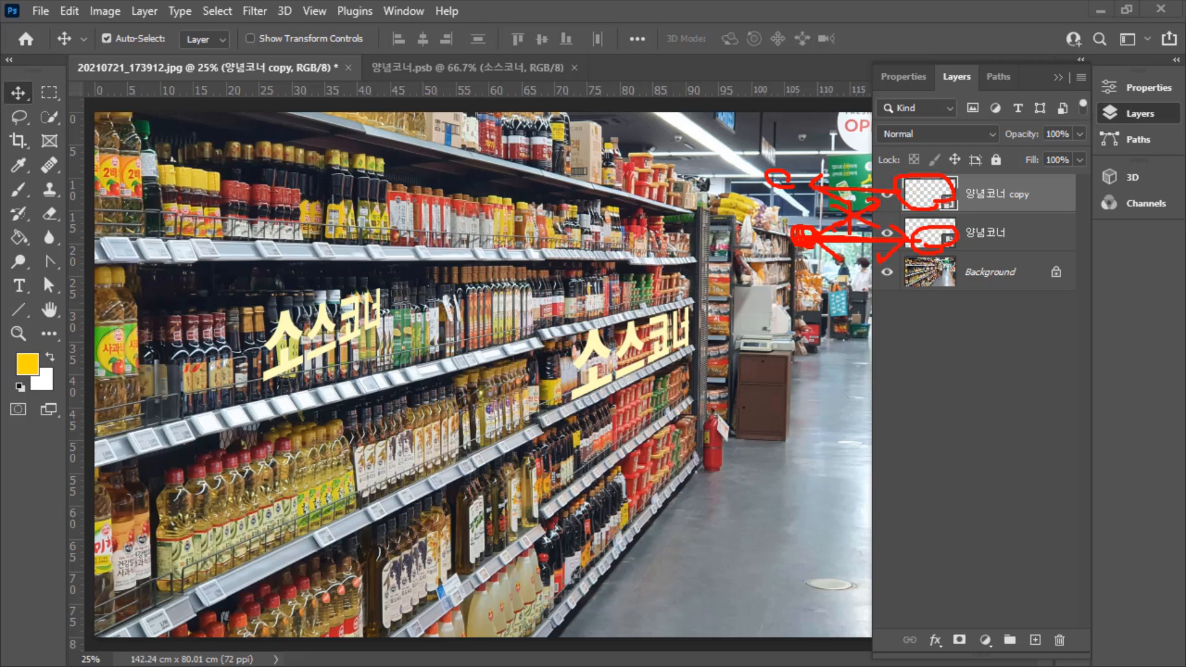
key(Escape)
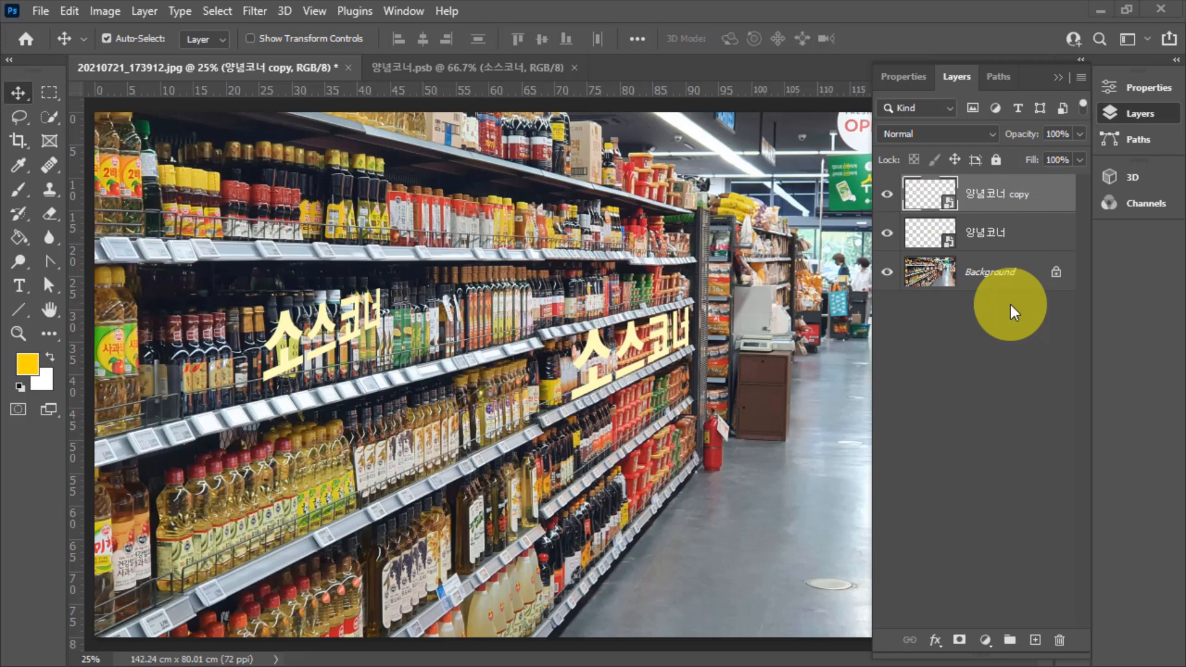
Toggle the original 양념코너 layer's visibility off and on, and delete the linked 양념코너 copy layer
click(887, 235)
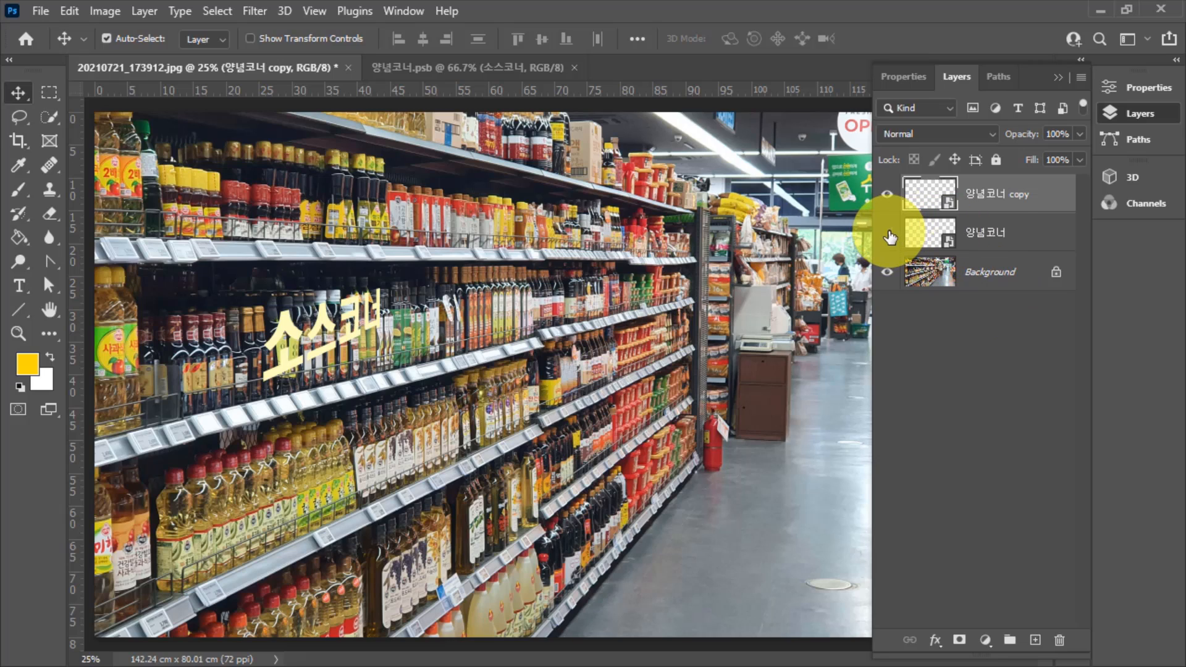
click(888, 235)
drag(1000, 191, 1059, 644)
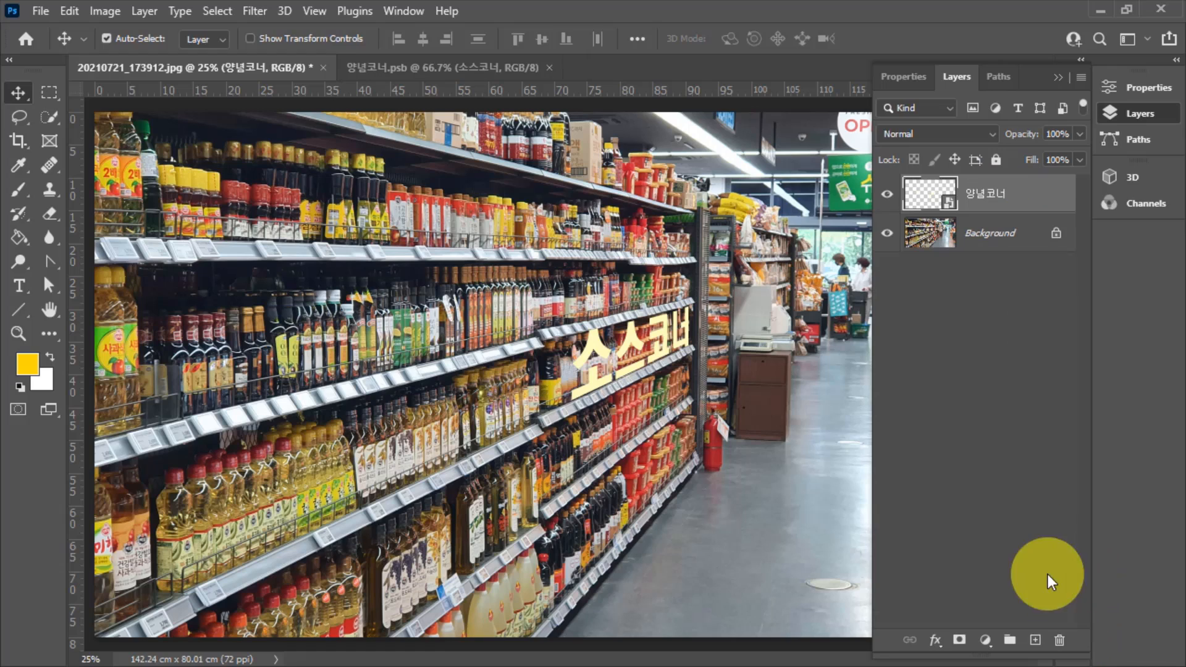
Create an independent duplicate of the 양념코너 layer with New Smart Object via Copy and move it onto the bottles in the photo's left part
right_click(1002, 191)
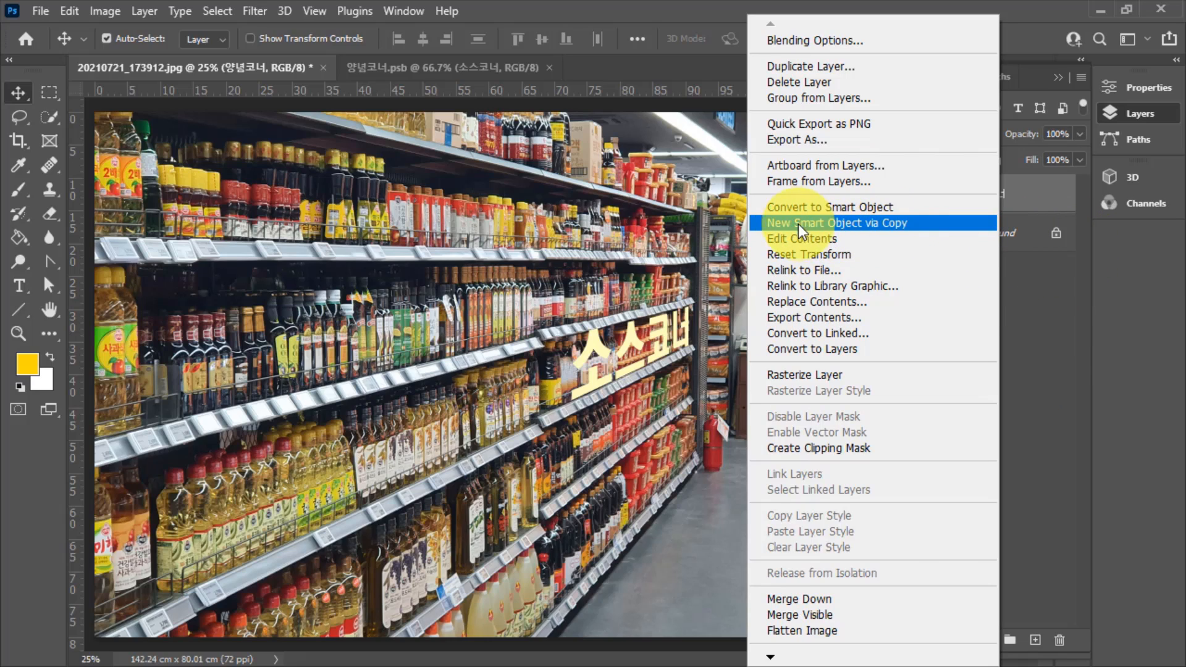
click(868, 225)
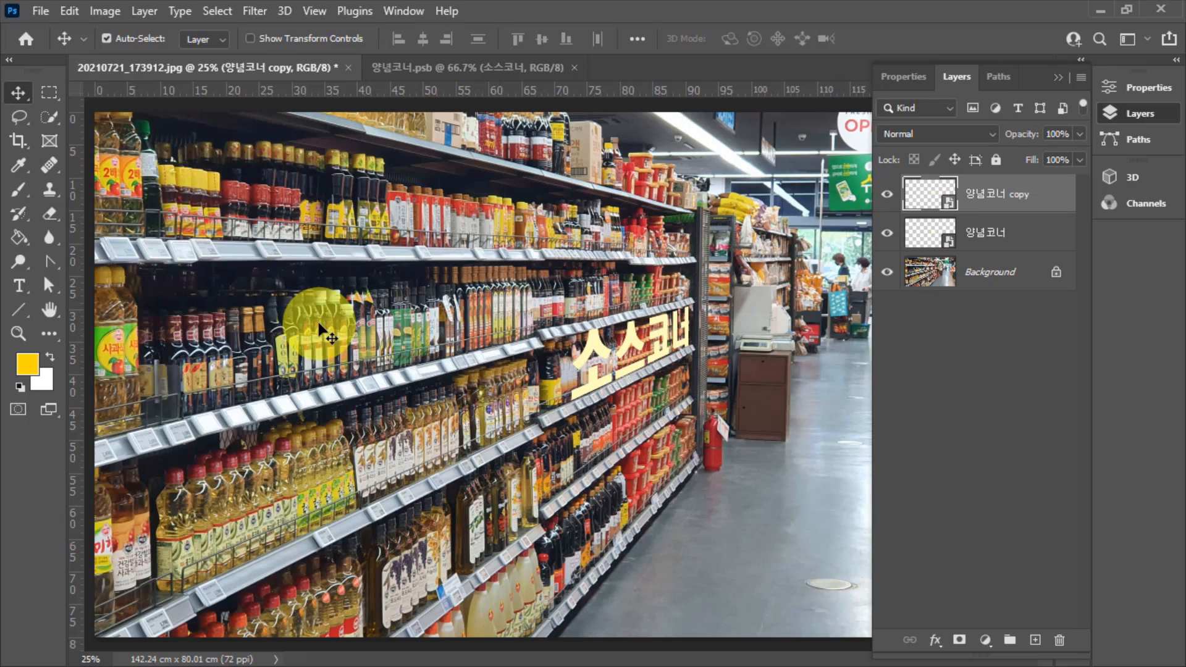
drag(599, 347, 339, 331)
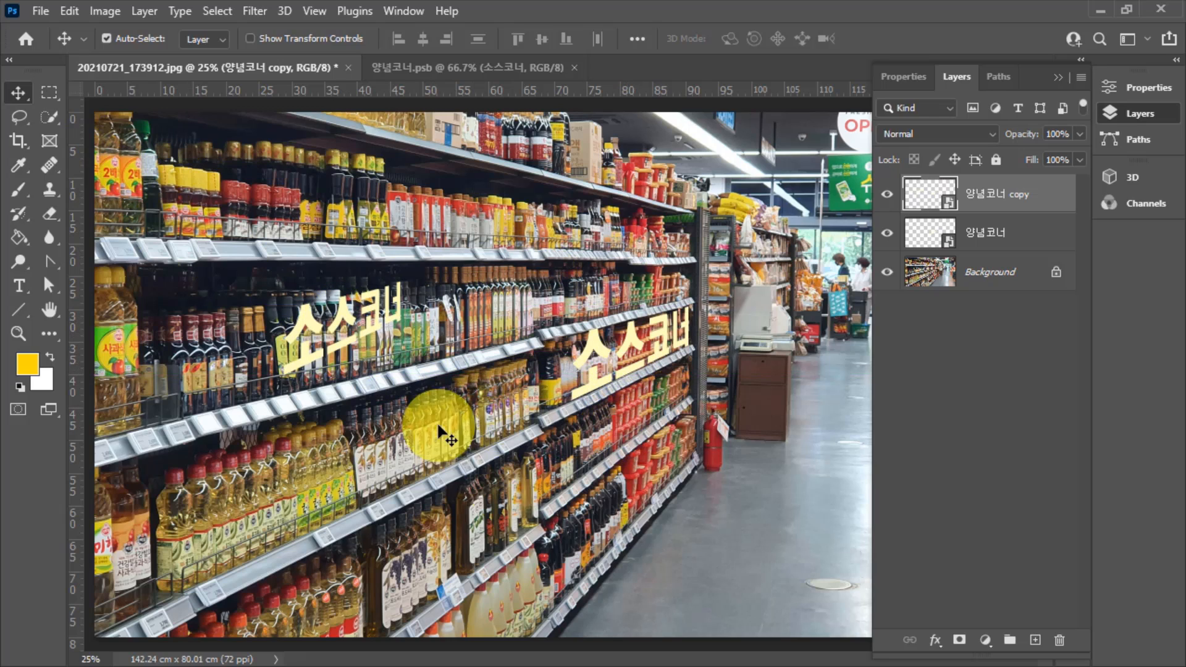
Open the original 양념코너 layer's Smart Object contents and replace 소스 with 양념 so the text reads 양념코너
click(986, 241)
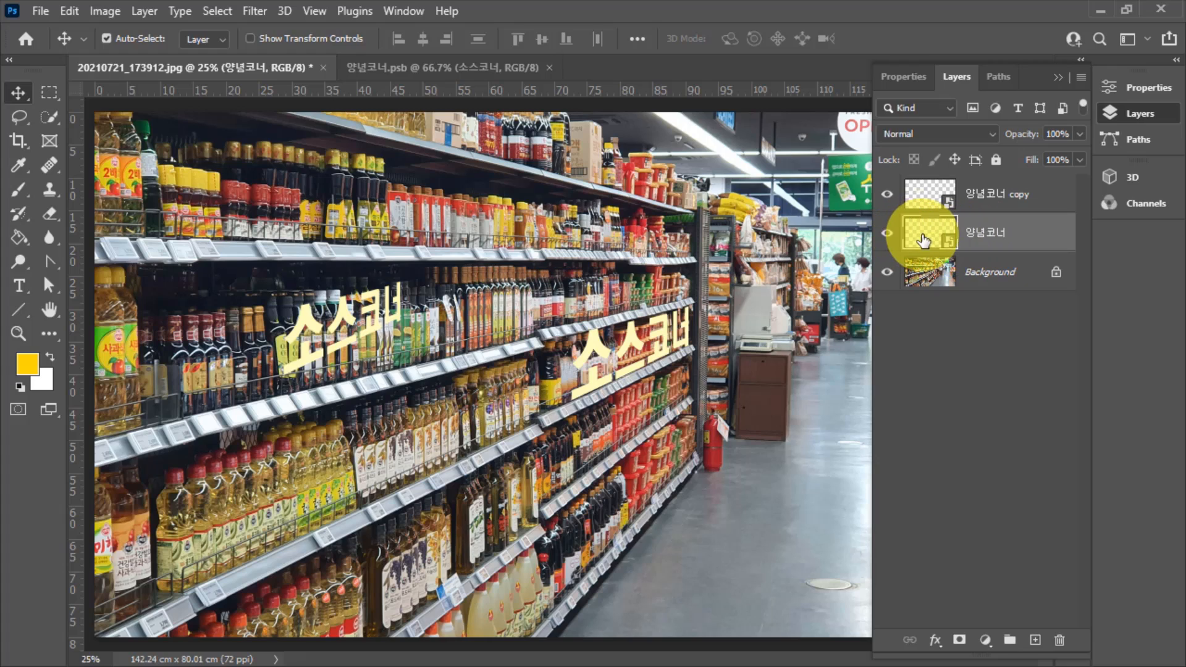
double_click(923, 240)
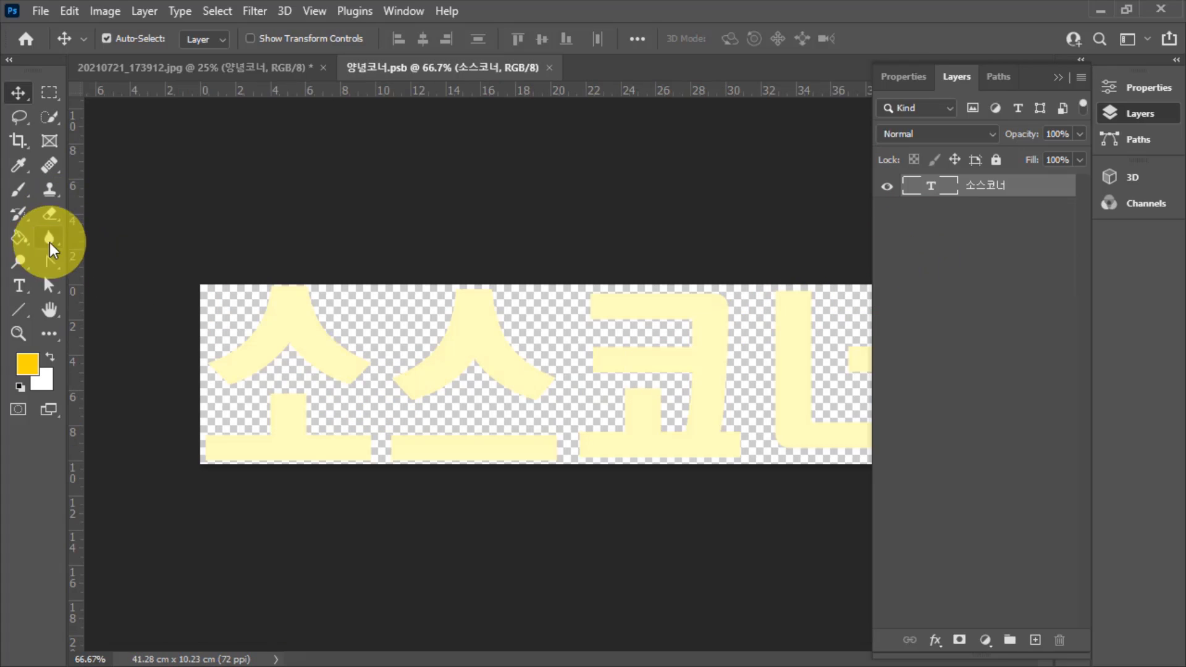
click(19, 286)
drag(562, 395, 258, 367)
text(양념)
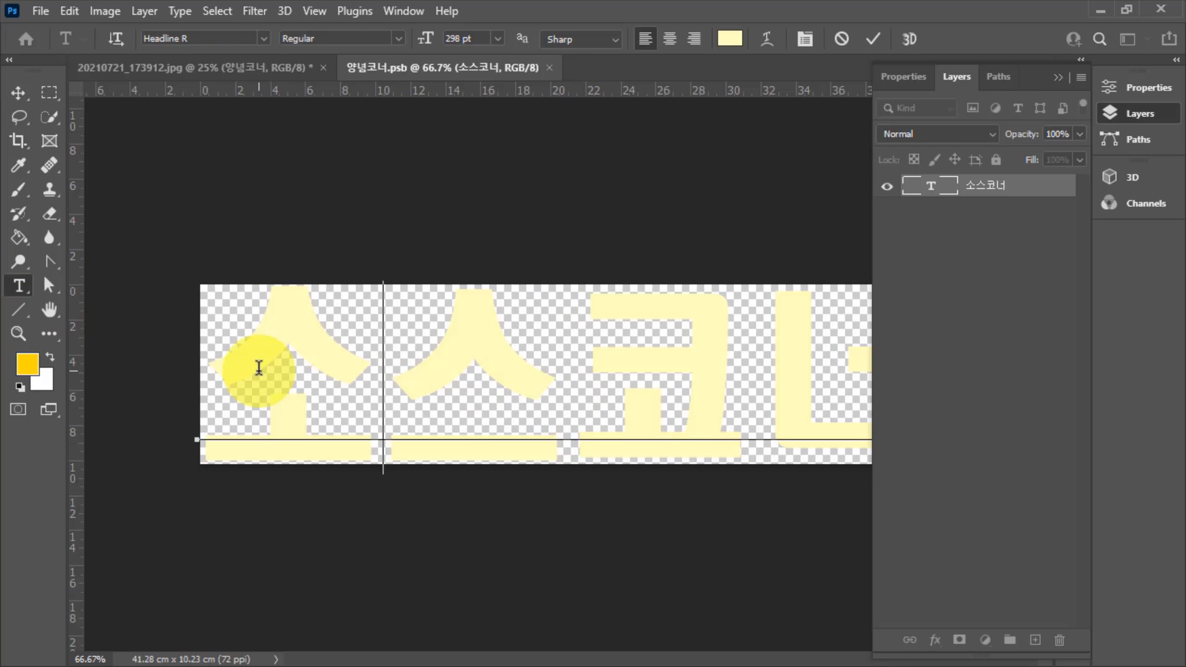
key(ctrl+Return)
Save the original Smart Object's 양념코너 contents and return to the supermarket photo
click(40, 11)
click(79, 217)
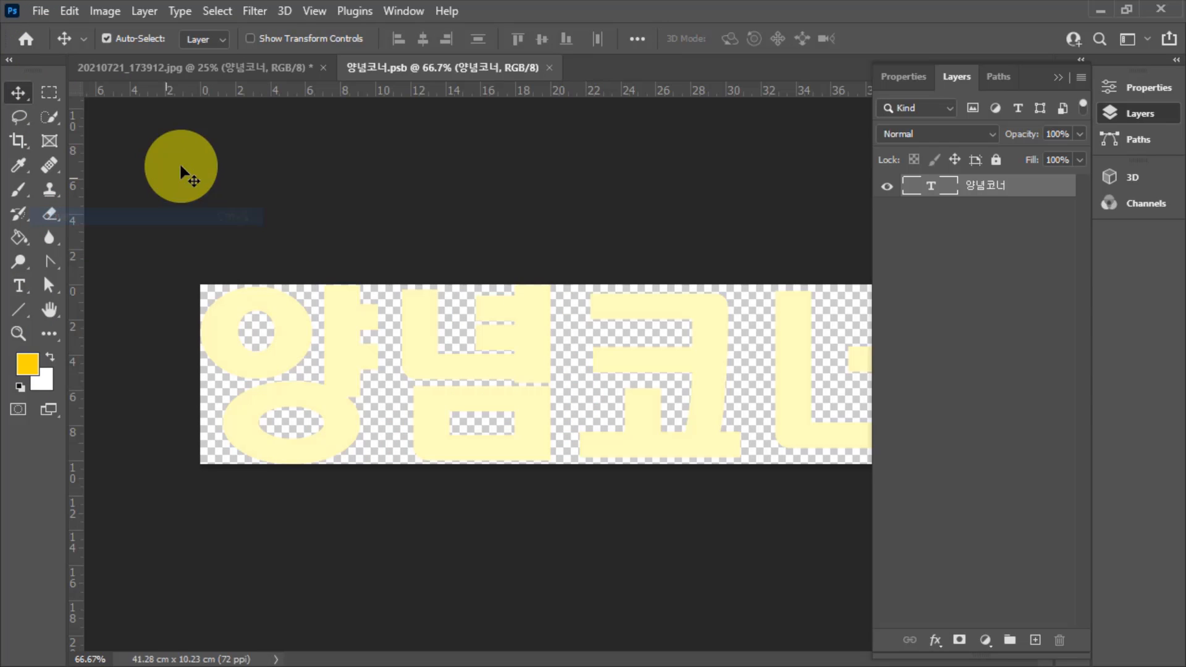
click(187, 68)
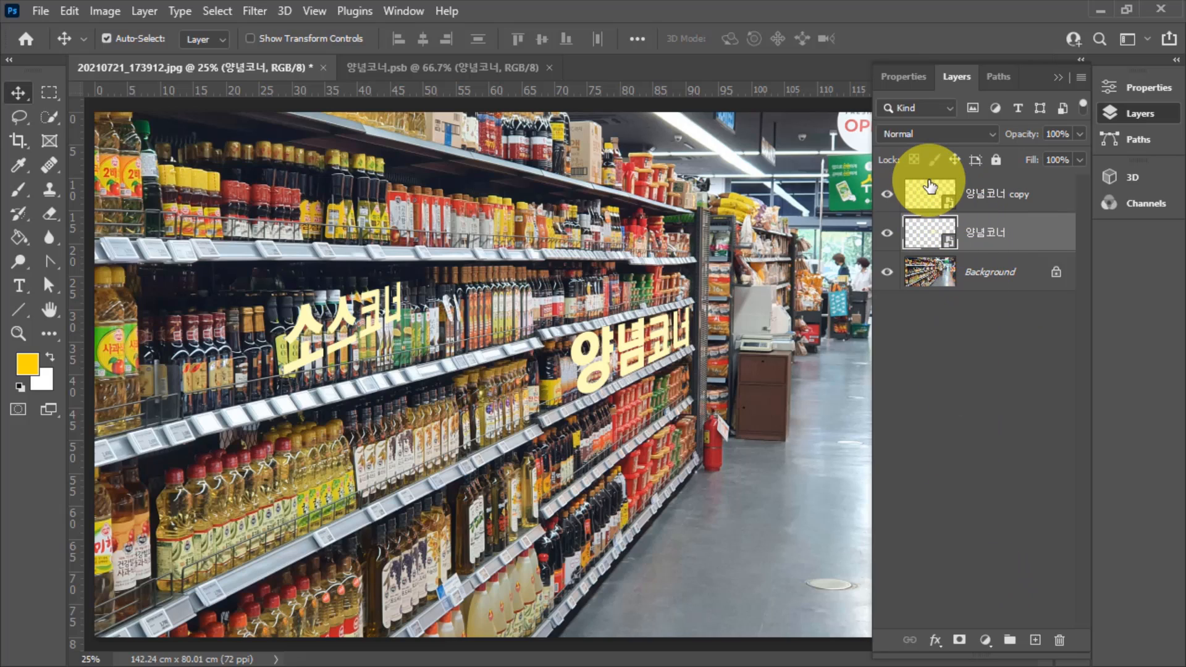
Rename the 양념코너 copy layer as 소스
click(995, 198)
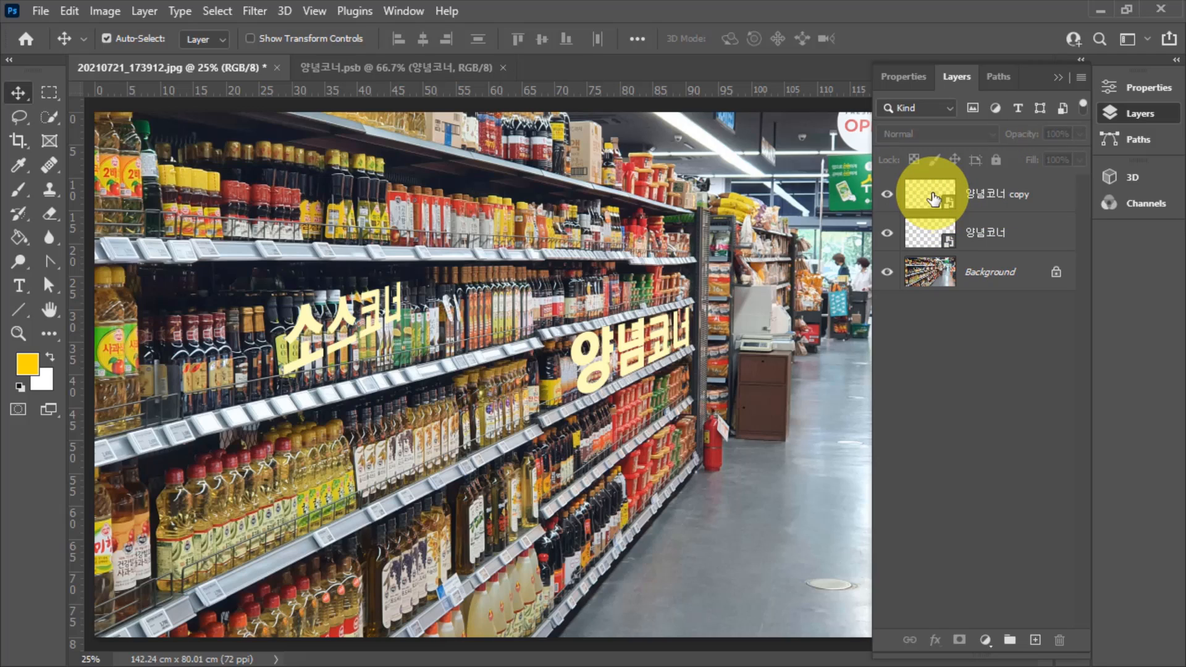
click(933, 199)
double_click(988, 193)
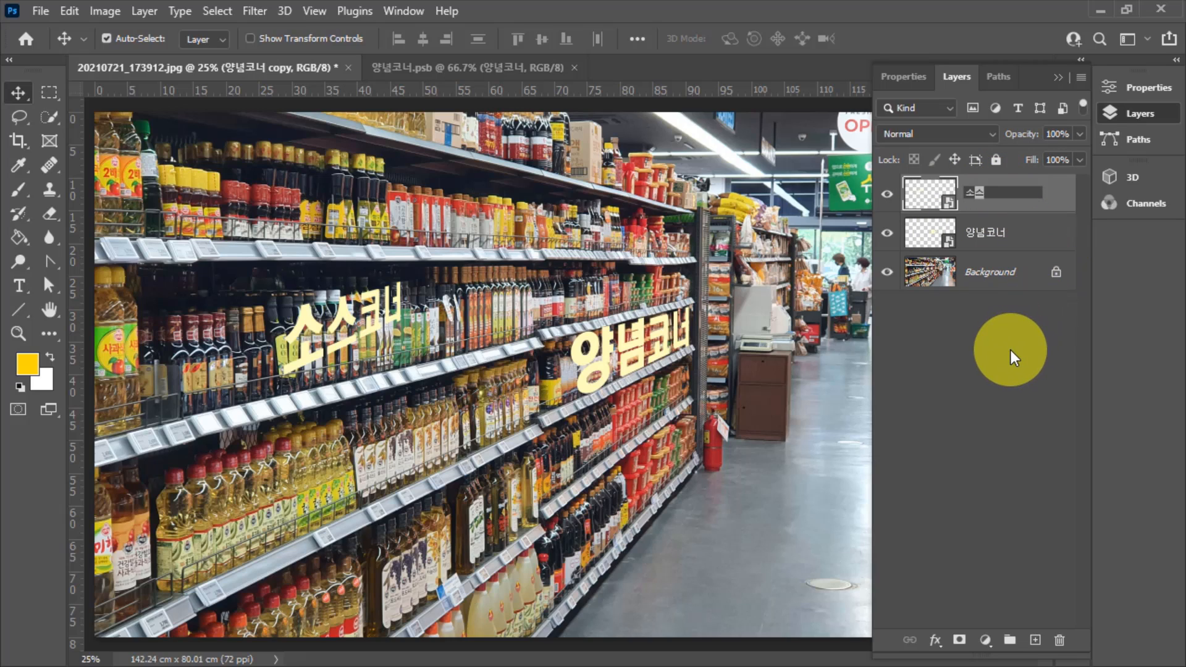
click(1050, 412)
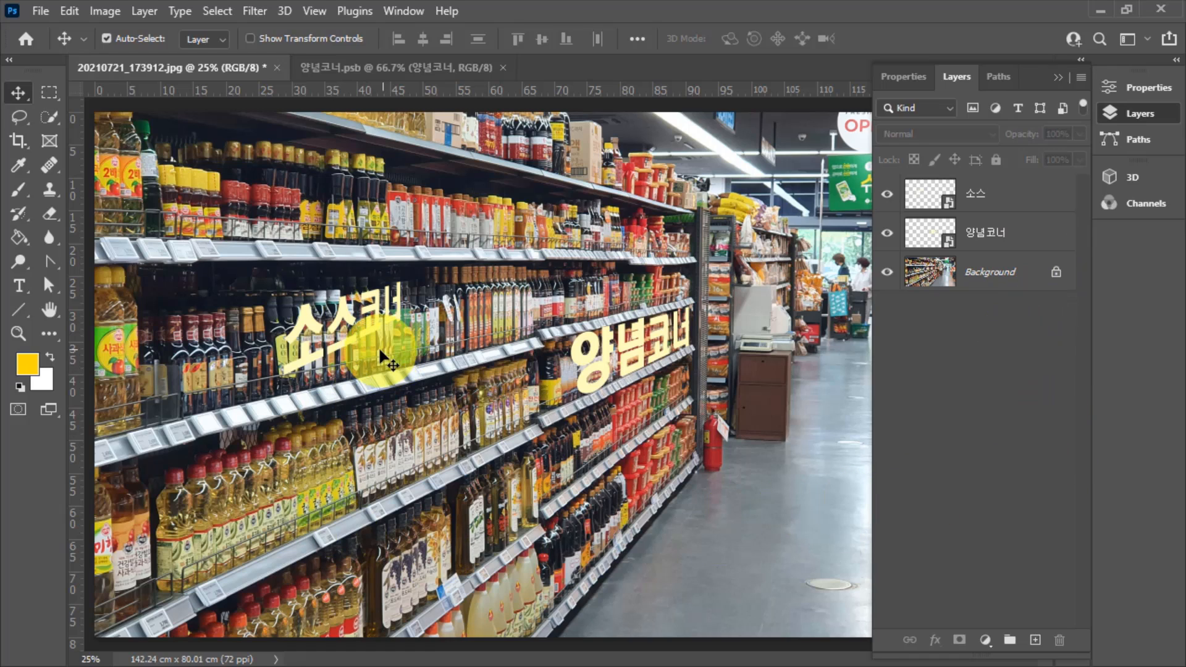
Distort the 소스 layer so its 소스코너 text is enlarged and fills the bottle row between the two shelf edges in perspective
click(915, 193)
click(72, 11)
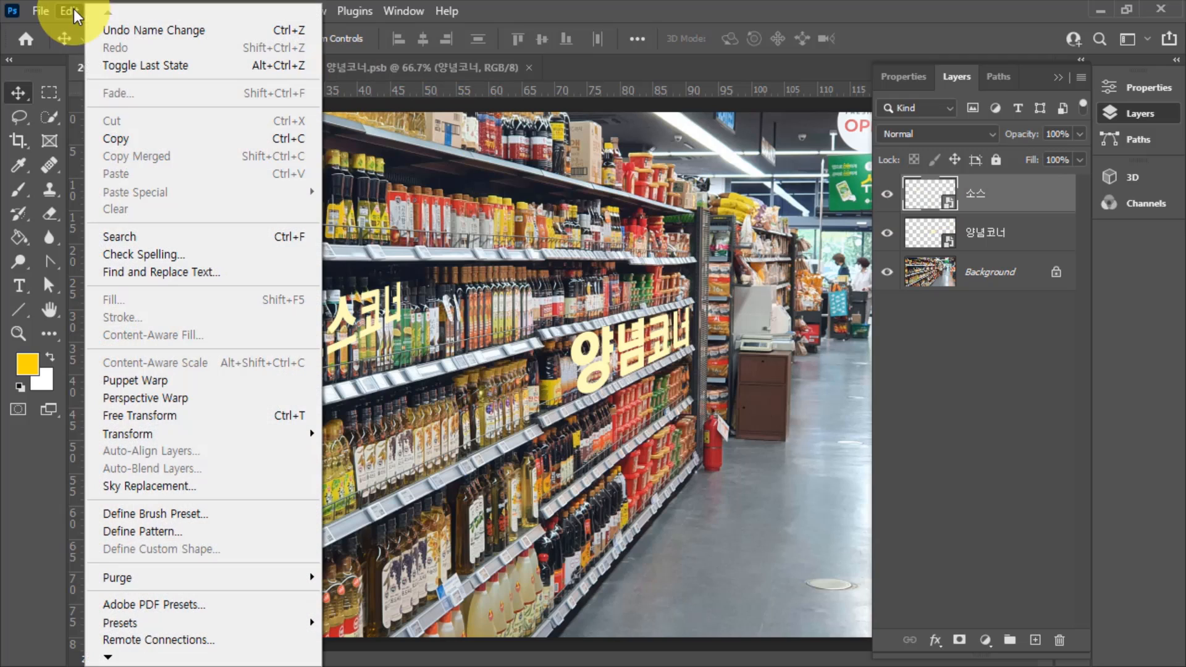
mouse_move(165, 434)
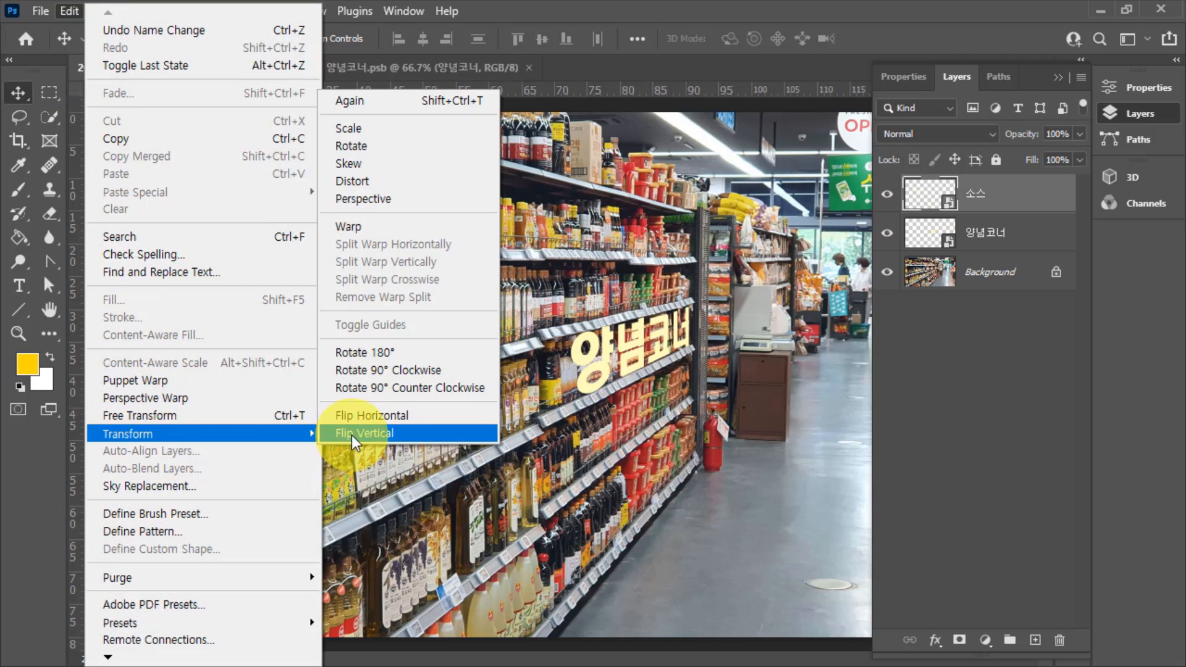
click(399, 183)
drag(454, 298, 412, 373)
drag(400, 281, 399, 260)
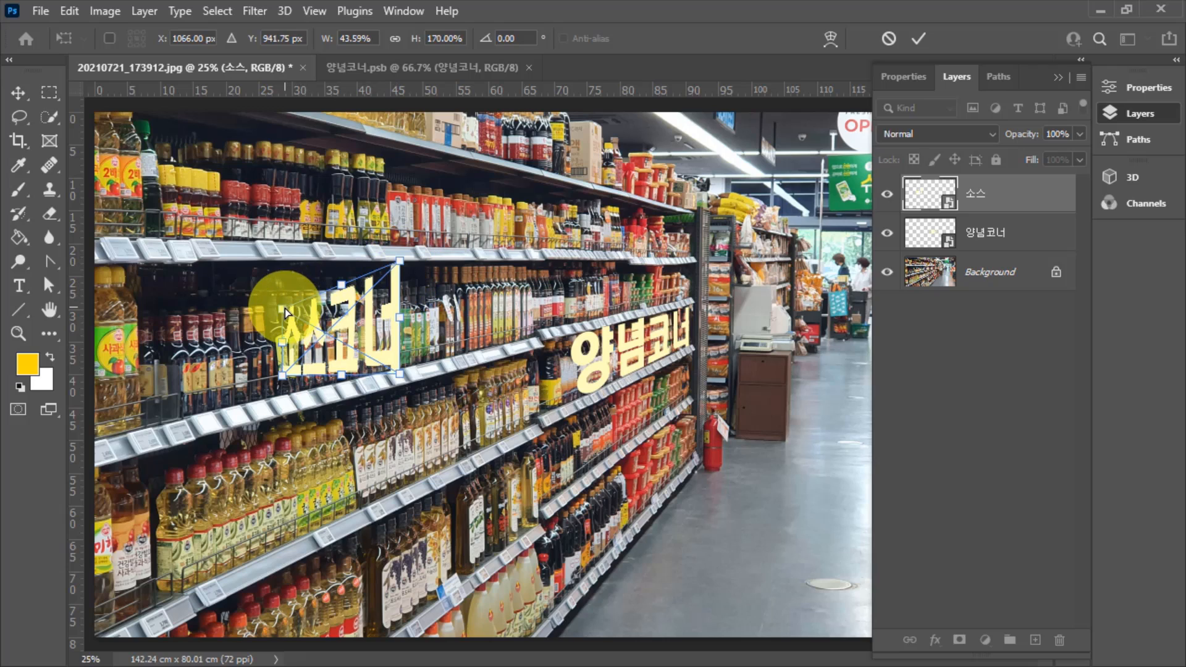
drag(282, 307, 283, 261)
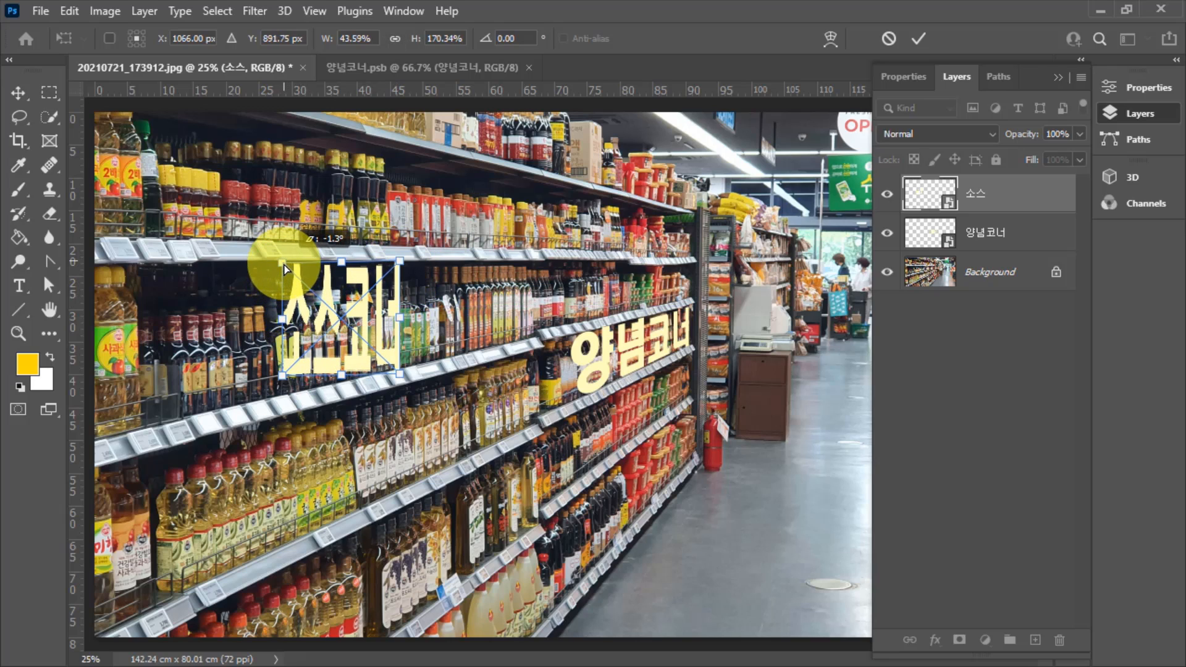
drag(286, 380, 287, 411)
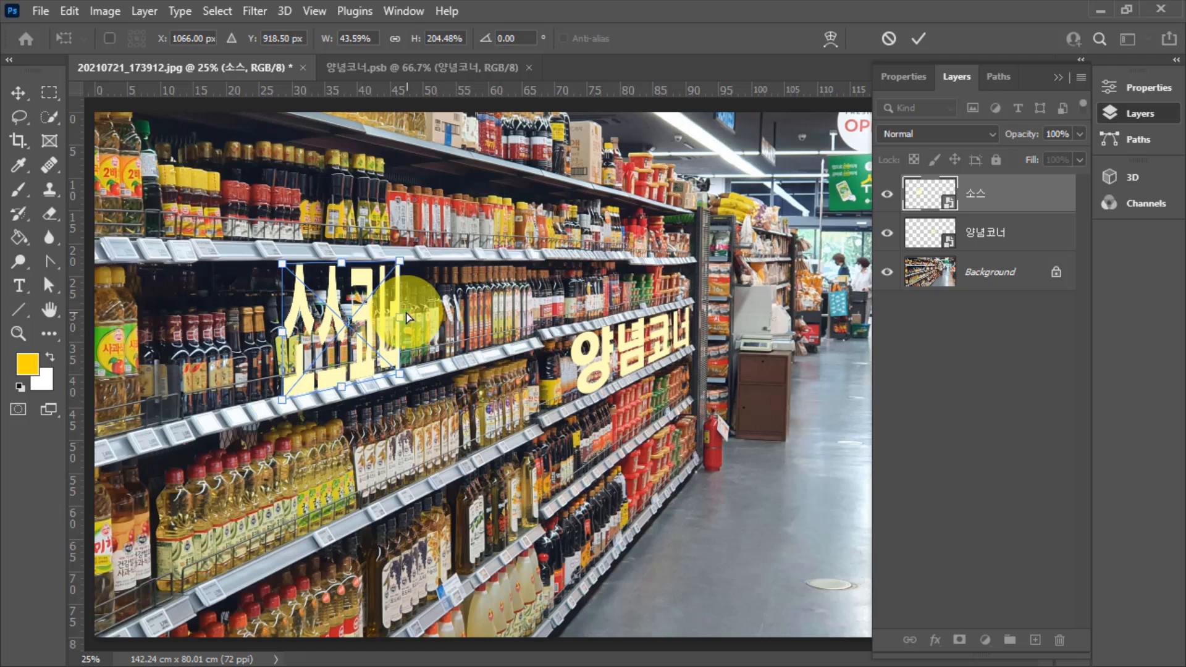
drag(401, 322, 478, 318)
drag(486, 369, 479, 348)
drag(485, 263, 485, 263)
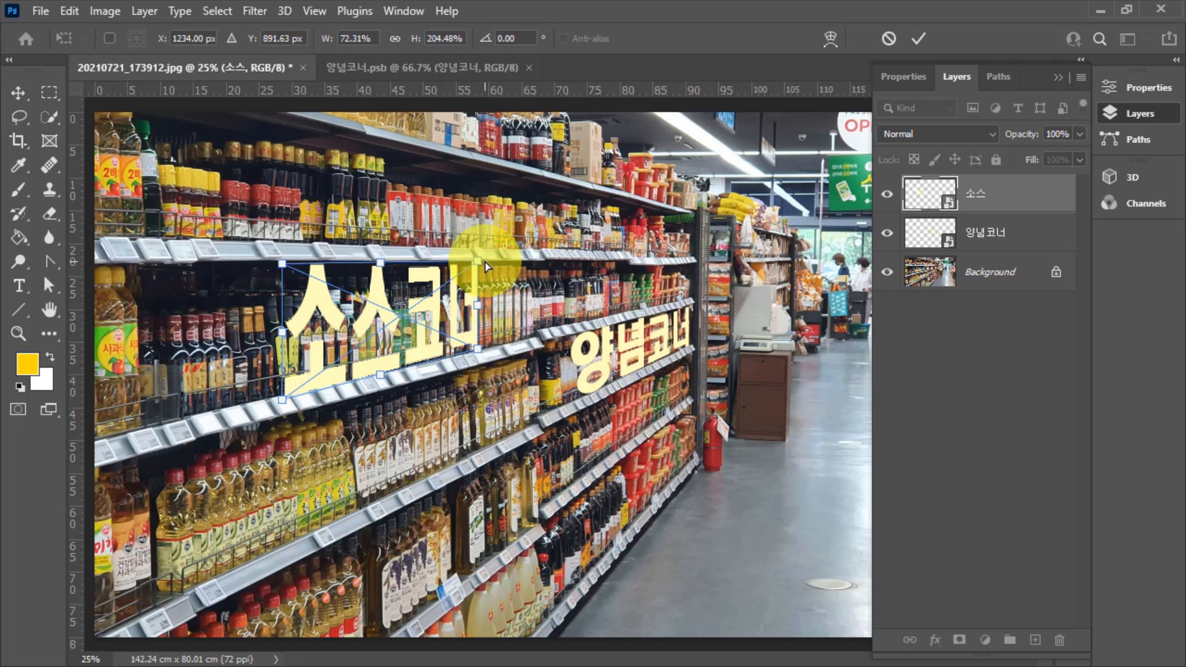
double_click(443, 309)
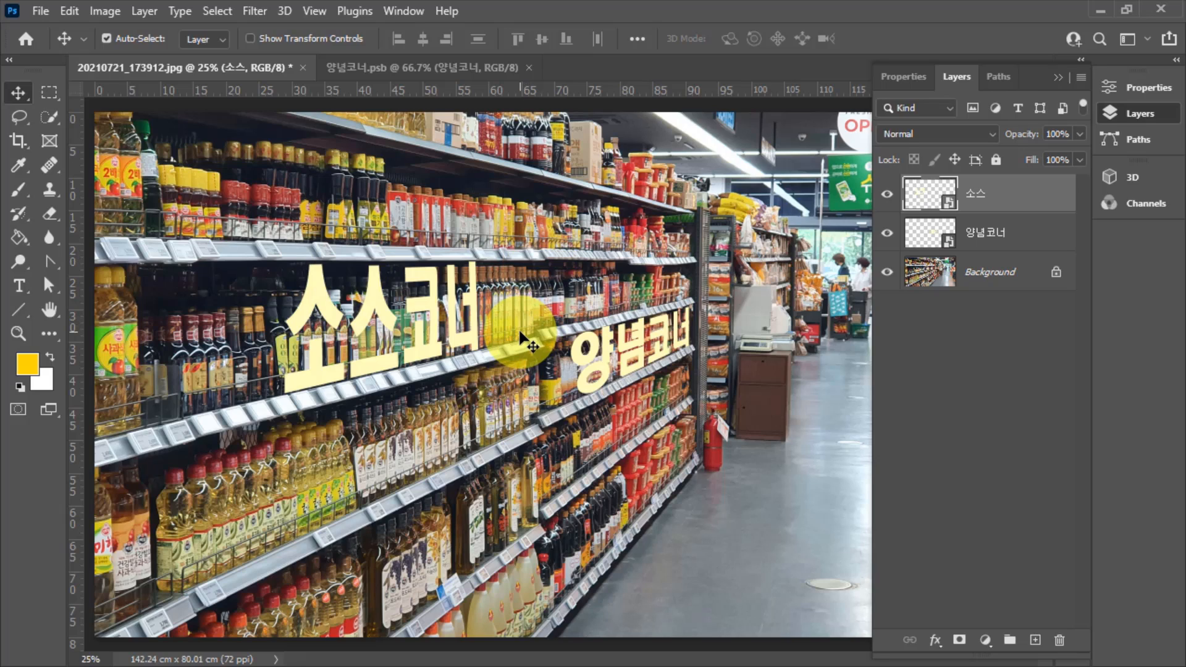
Open the 소스 layer's Smart Object contents to examine the undistorted text, comparing it with the distorted text in the supermarket photo
double_click(947, 205)
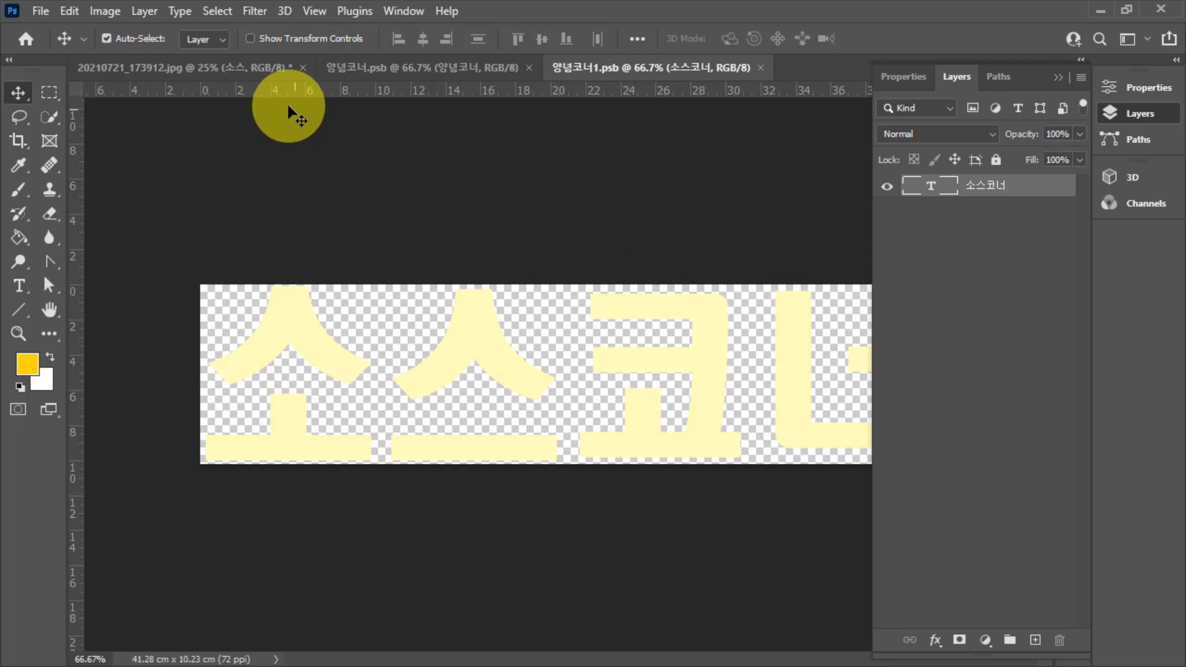
click(290, 68)
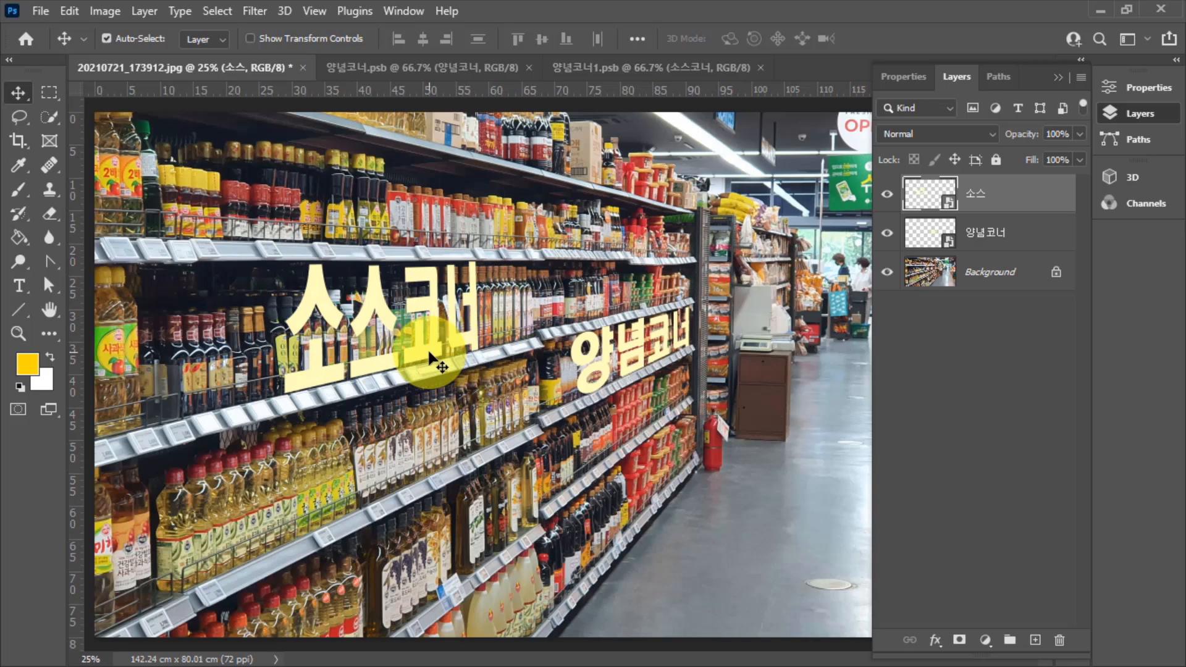
key(ctrl+shift+Tab)
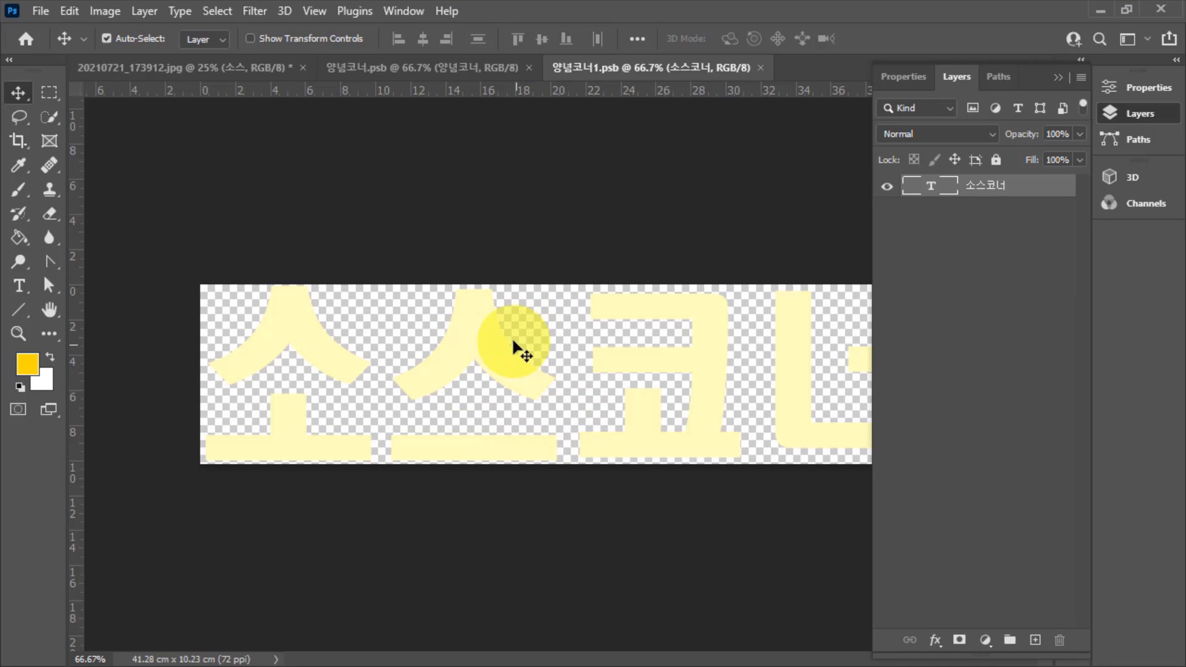
click(246, 68)
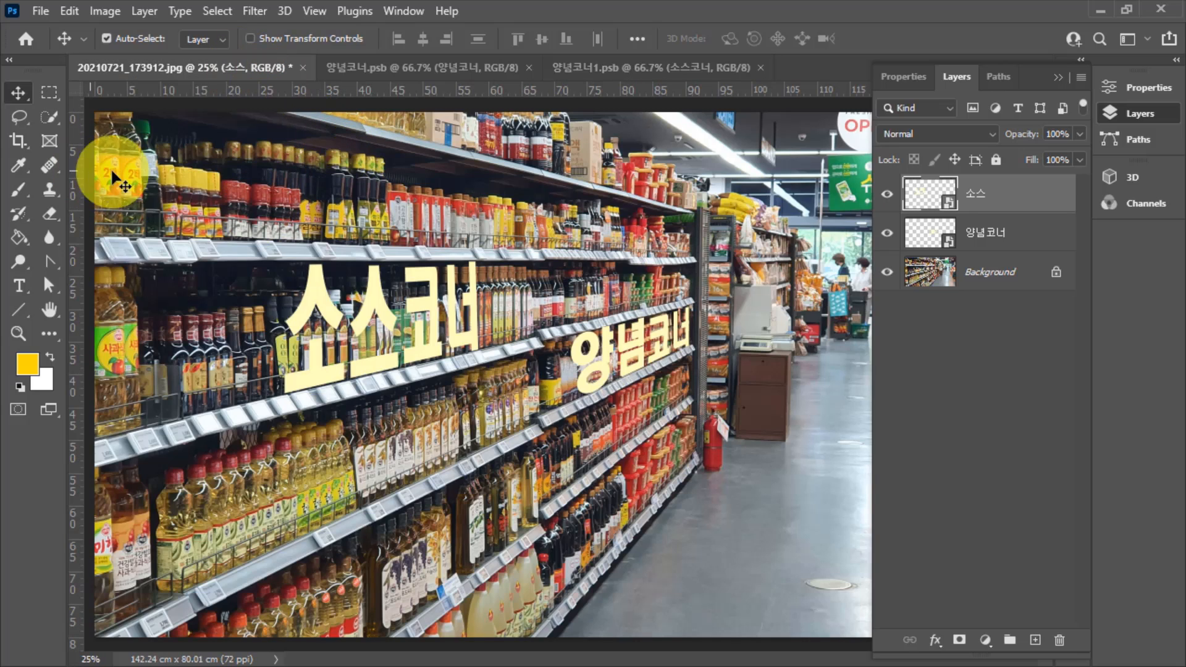
Make a large circular selection over the lower bottles, fill it with the yellow foreground color on a new layer, and deselect
click(50, 92)
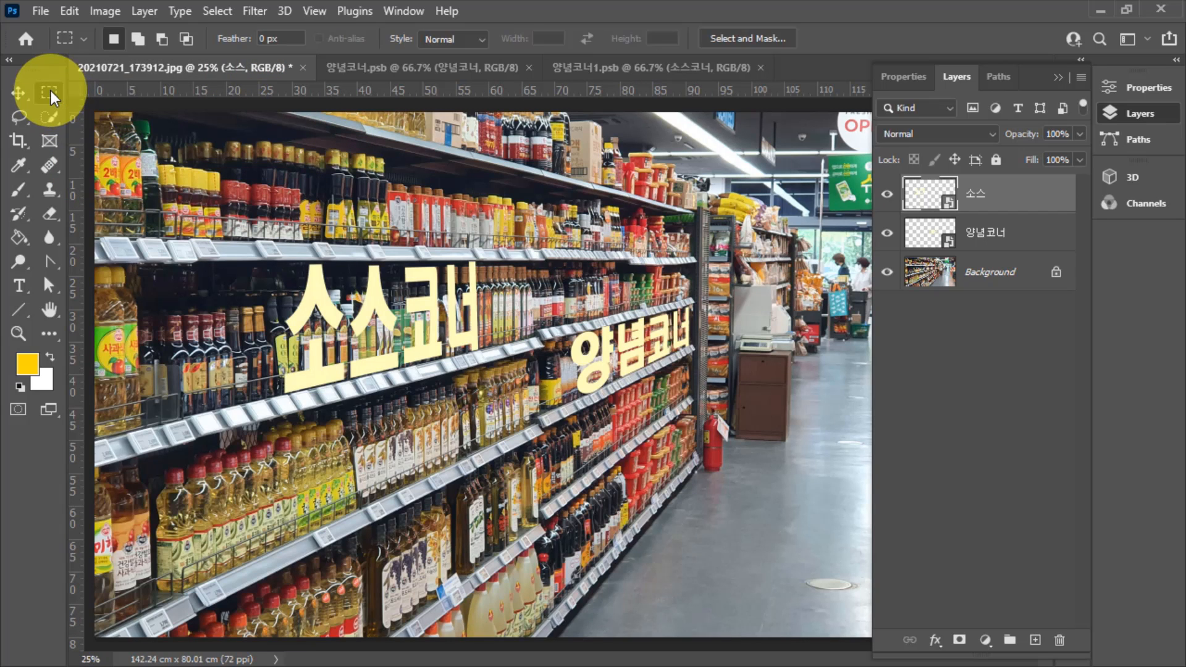
drag(352, 400, 600, 609)
drag(488, 527, 469, 519)
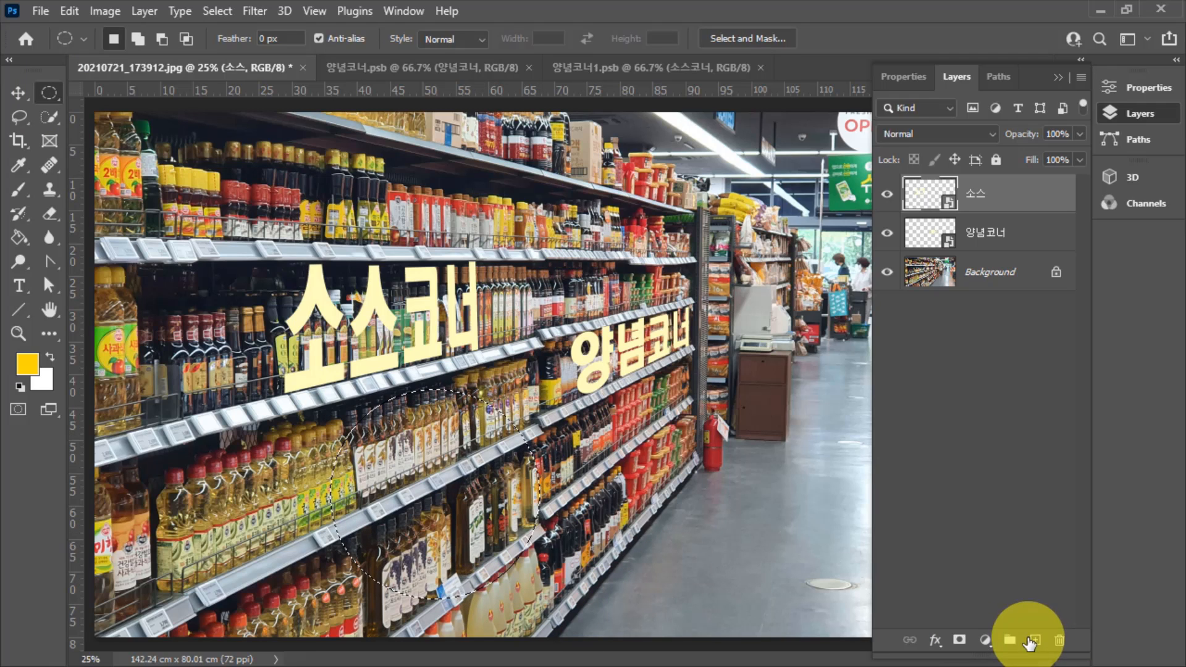
click(1035, 640)
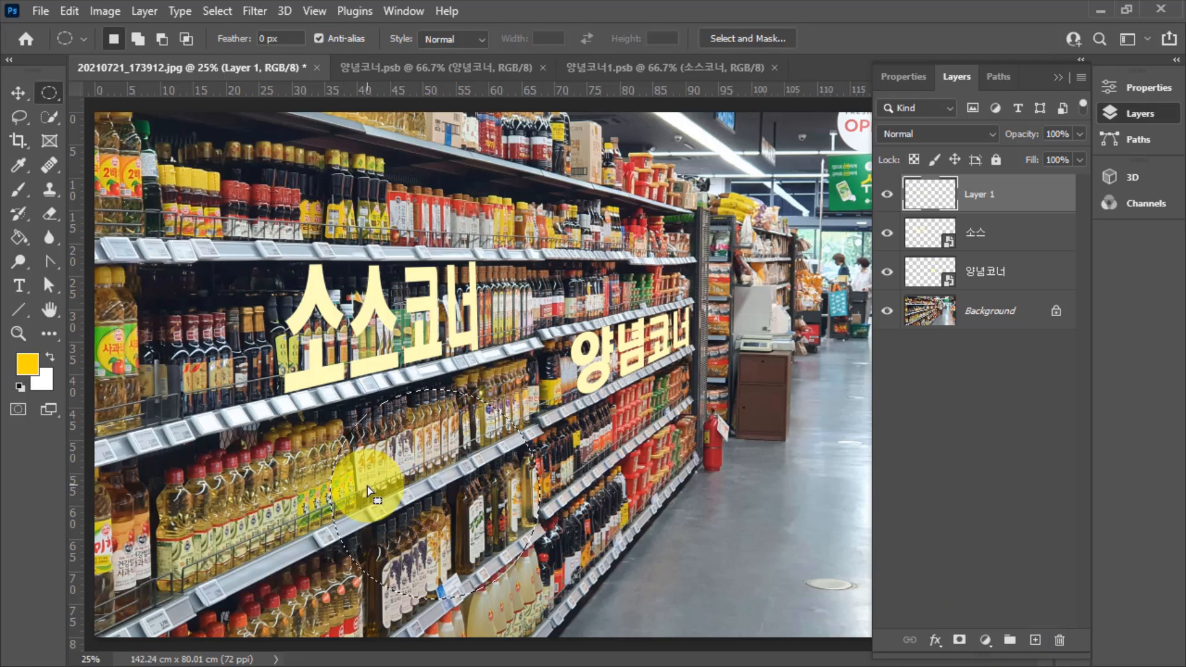
key(alt+Delete)
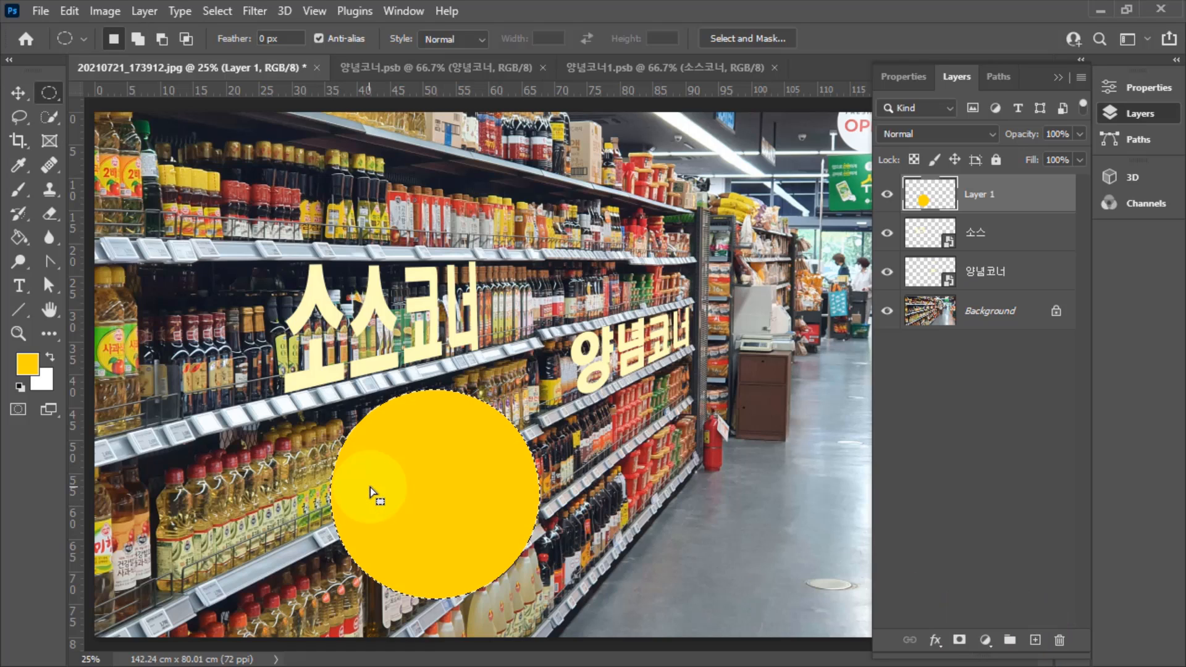
key(ctrl+d)
key(v)
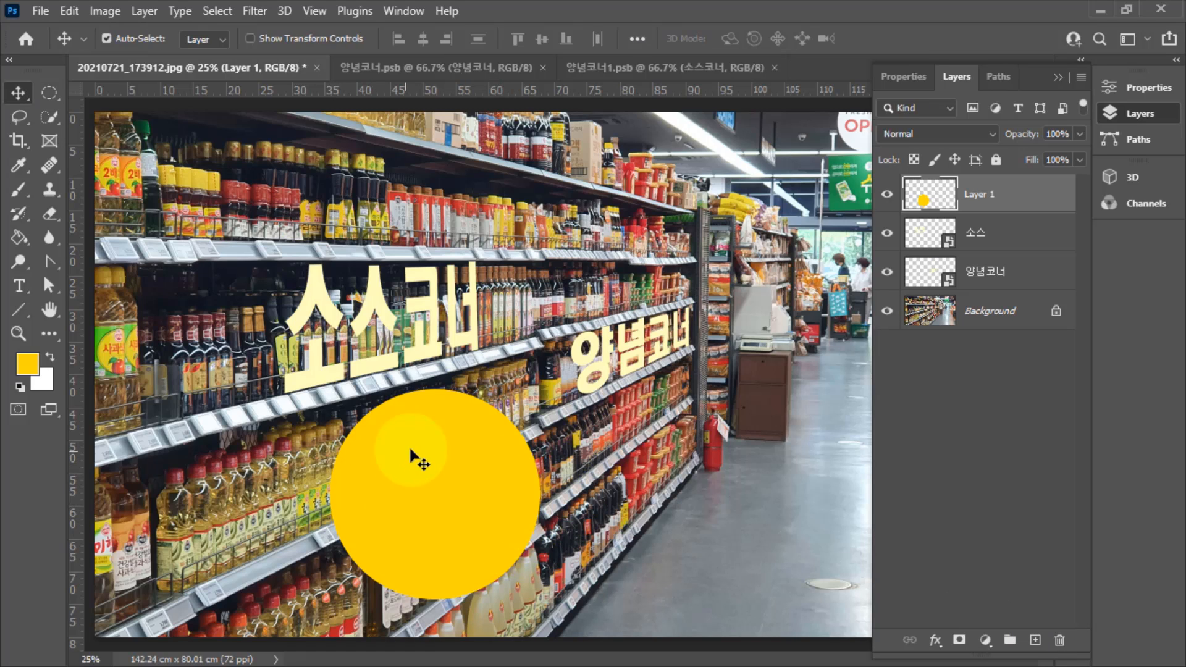
Shrink the yellow circle with Distort to about 20% of its size just below the 소스코너 text and apply it
click(68, 11)
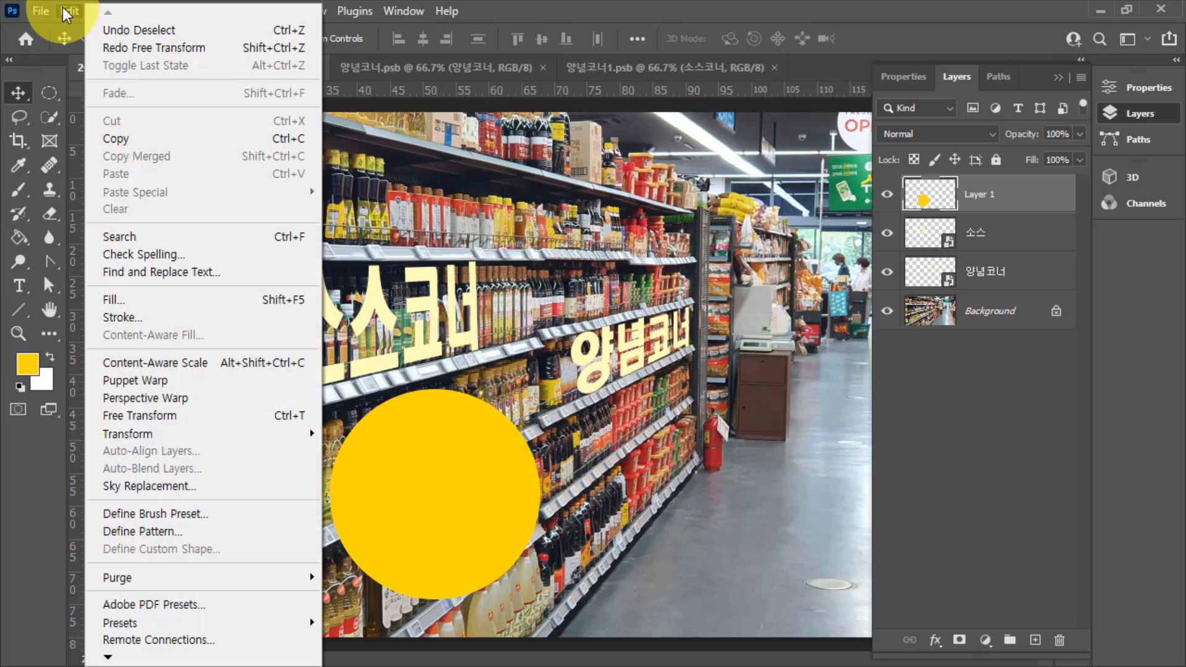
mouse_move(235, 442)
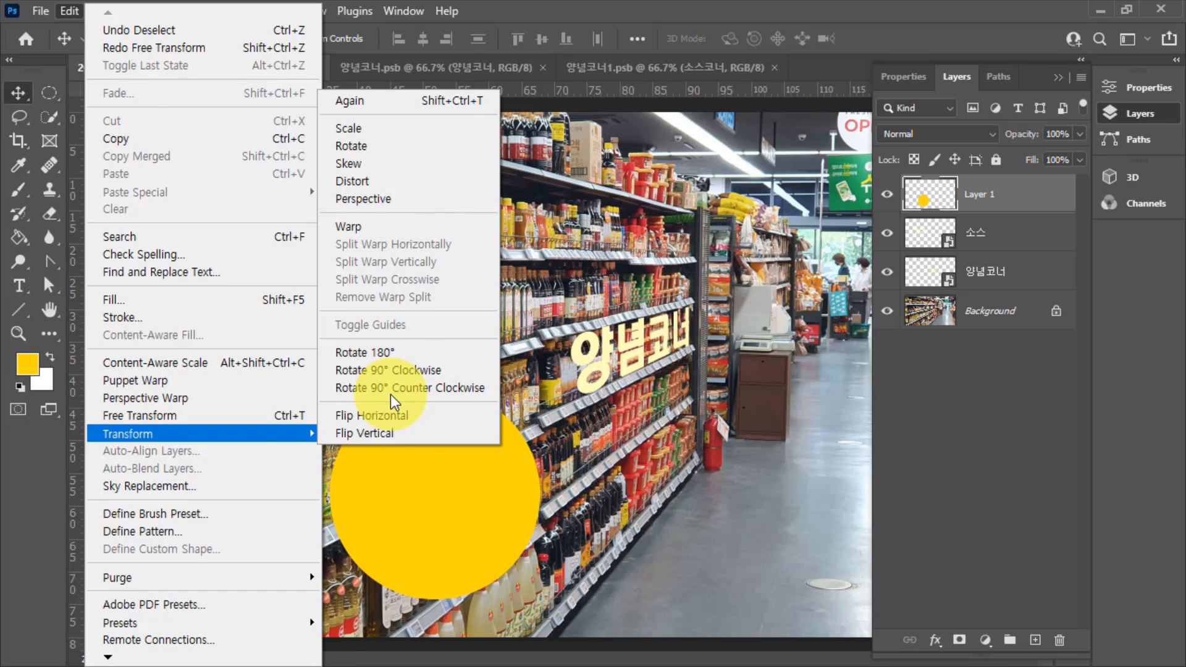
click(364, 181)
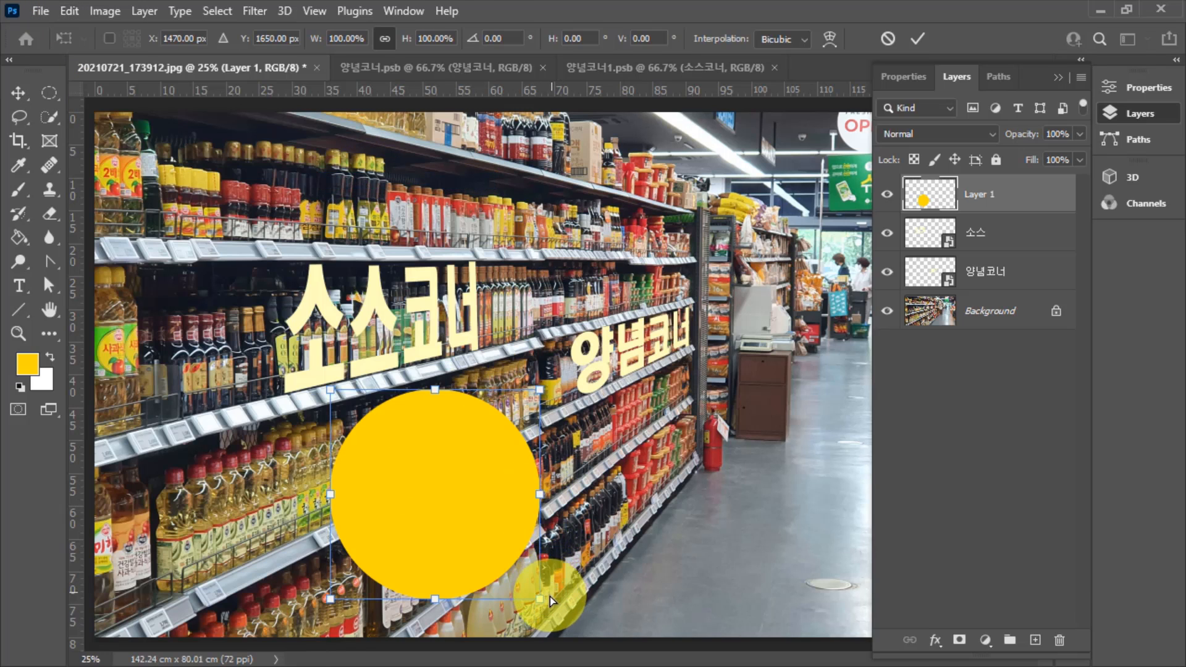
drag(538, 597, 524, 502)
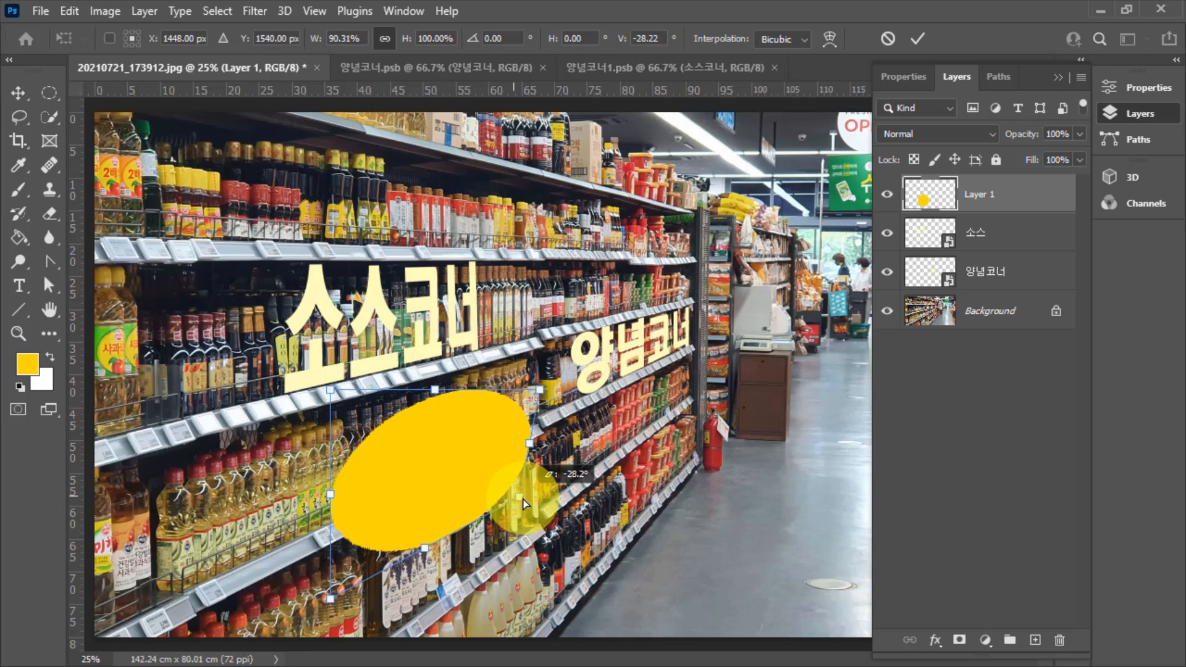
drag(330, 598, 431, 473)
drag(531, 383, 497, 361)
drag(330, 390, 339, 406)
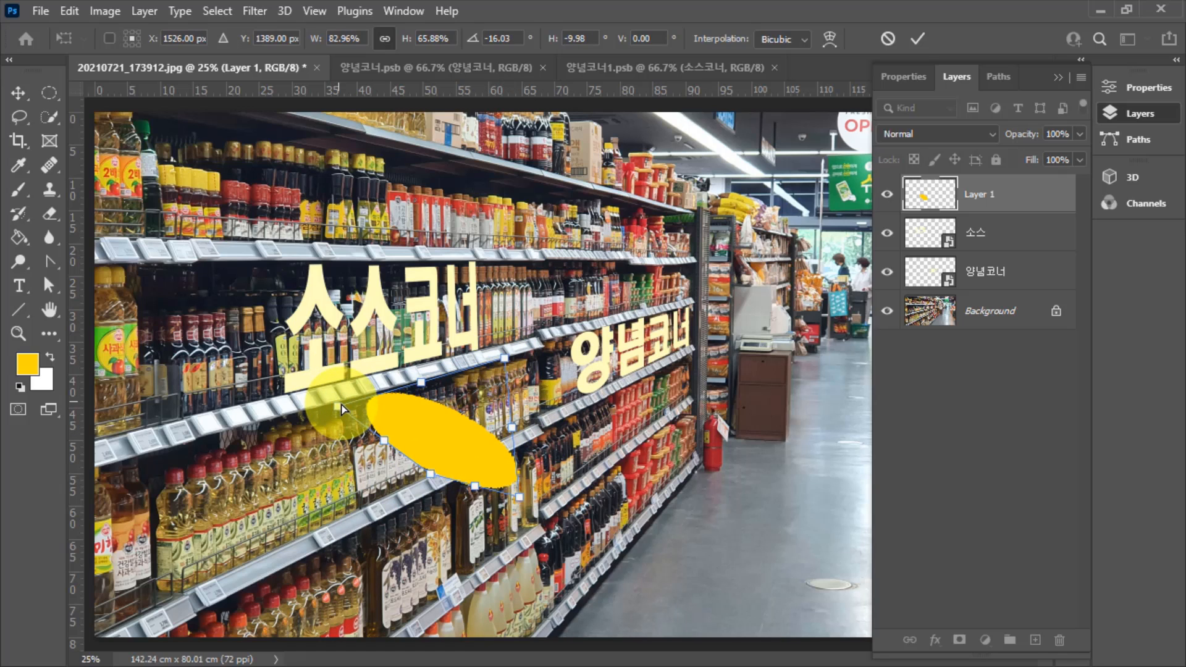
drag(519, 497, 475, 414)
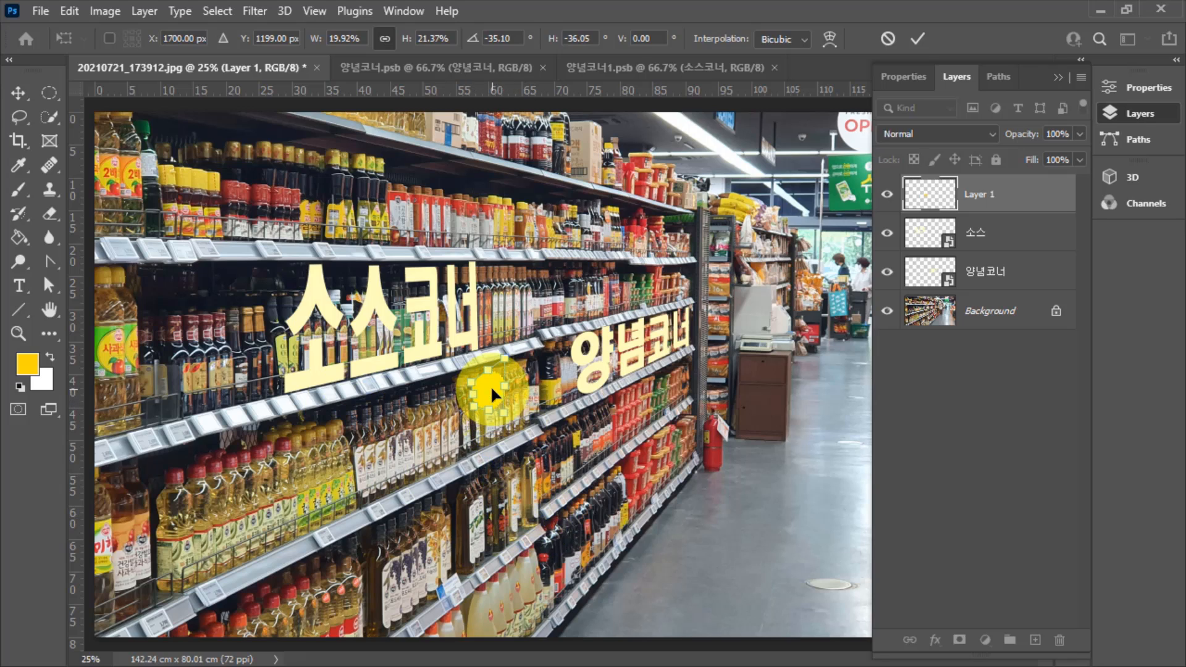
double_click(491, 395)
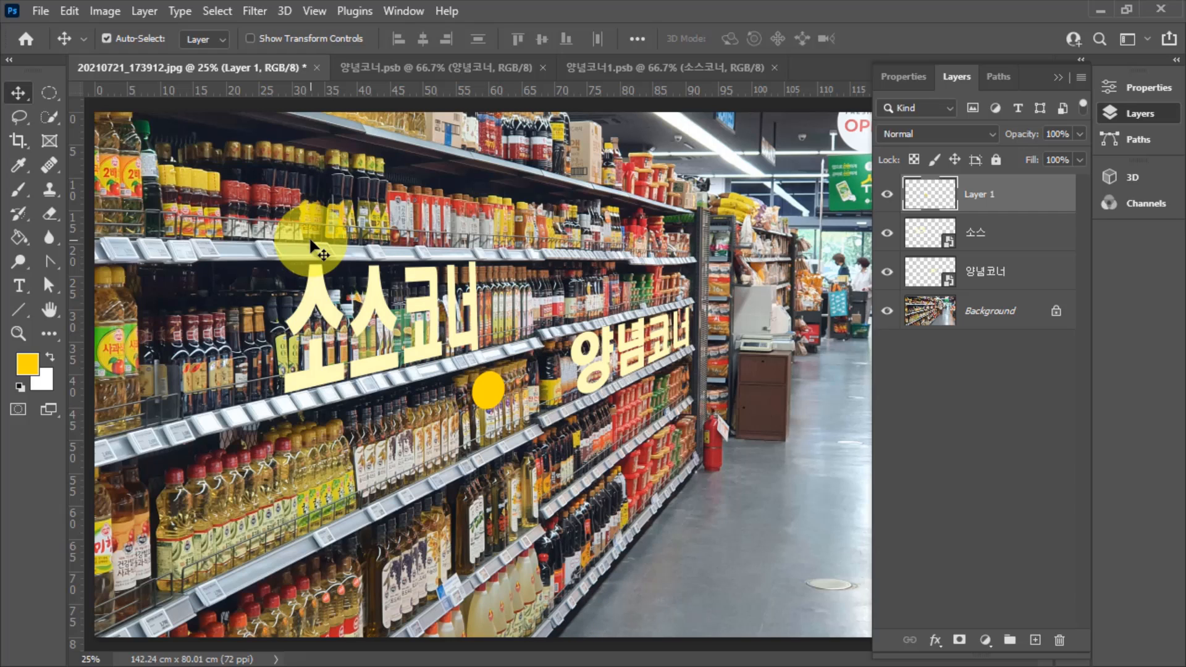
Enlarge the small yellow circle with Distort to about 910% width and 680% height, apply it, and delete its layer
click(66, 11)
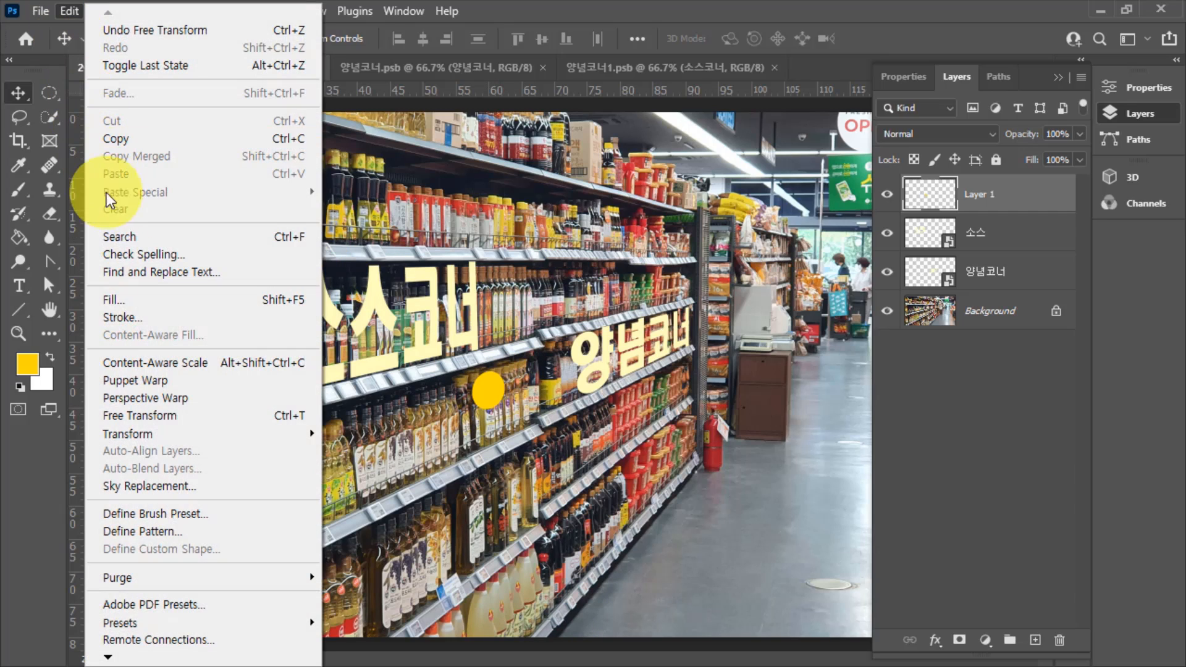
mouse_move(165, 438)
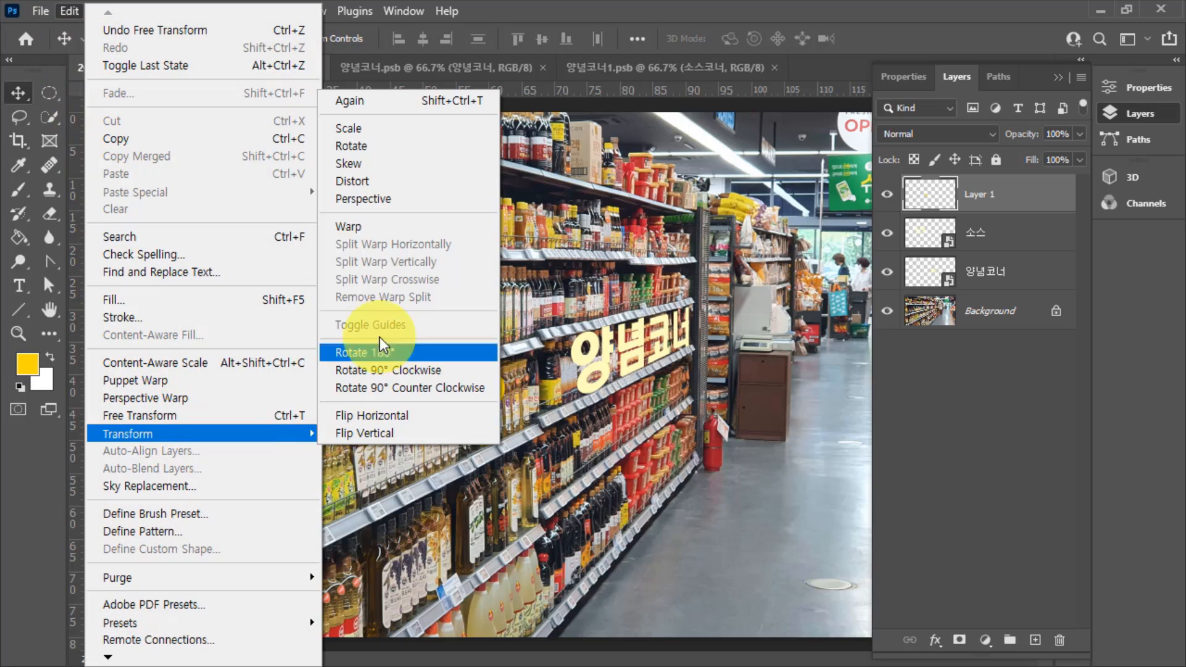
click(372, 181)
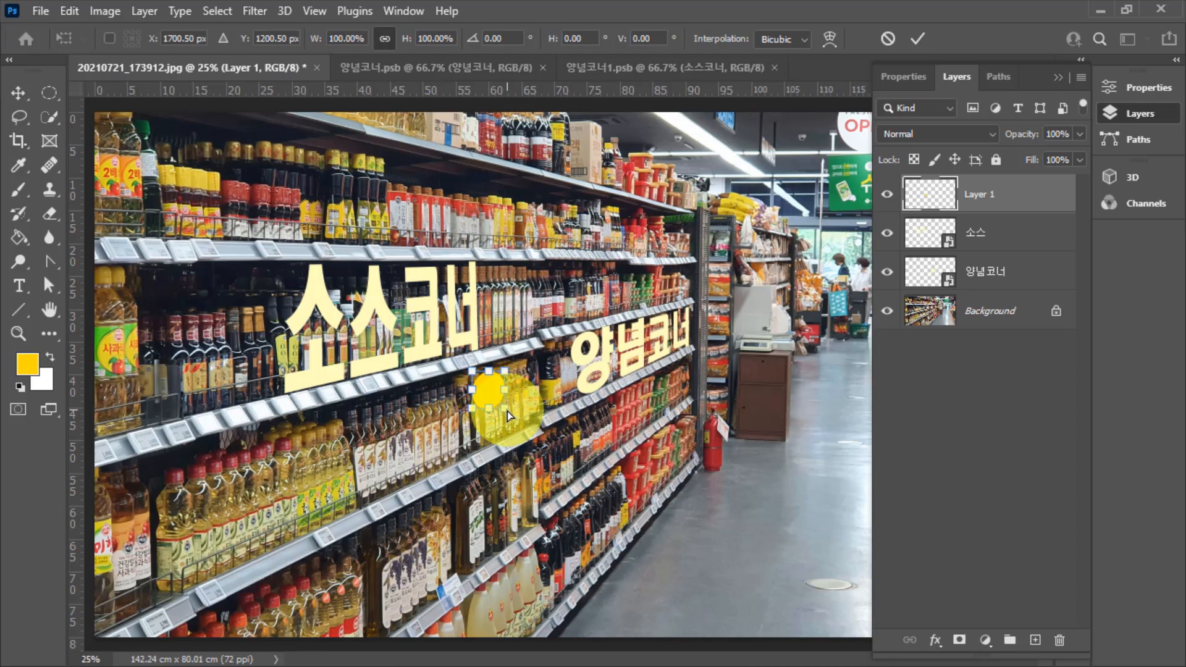
drag(507, 410, 658, 570)
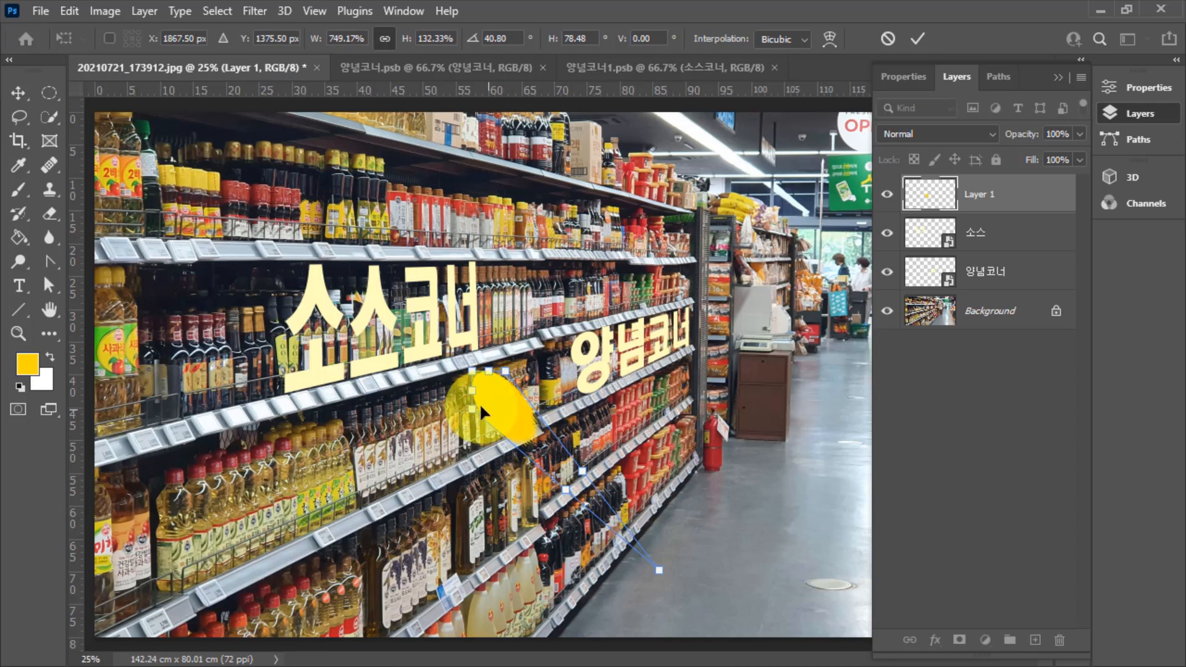
drag(454, 442, 336, 620)
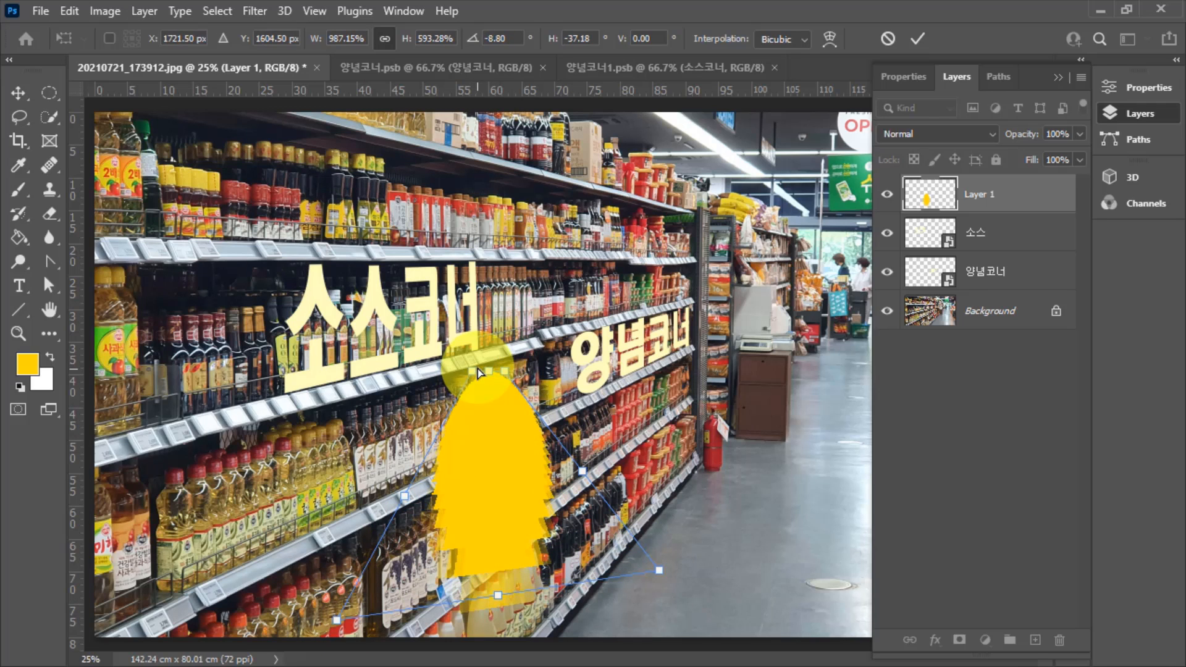
drag(472, 374, 247, 407)
drag(505, 371, 533, 334)
drag(659, 570, 583, 582)
drag(336, 620, 292, 647)
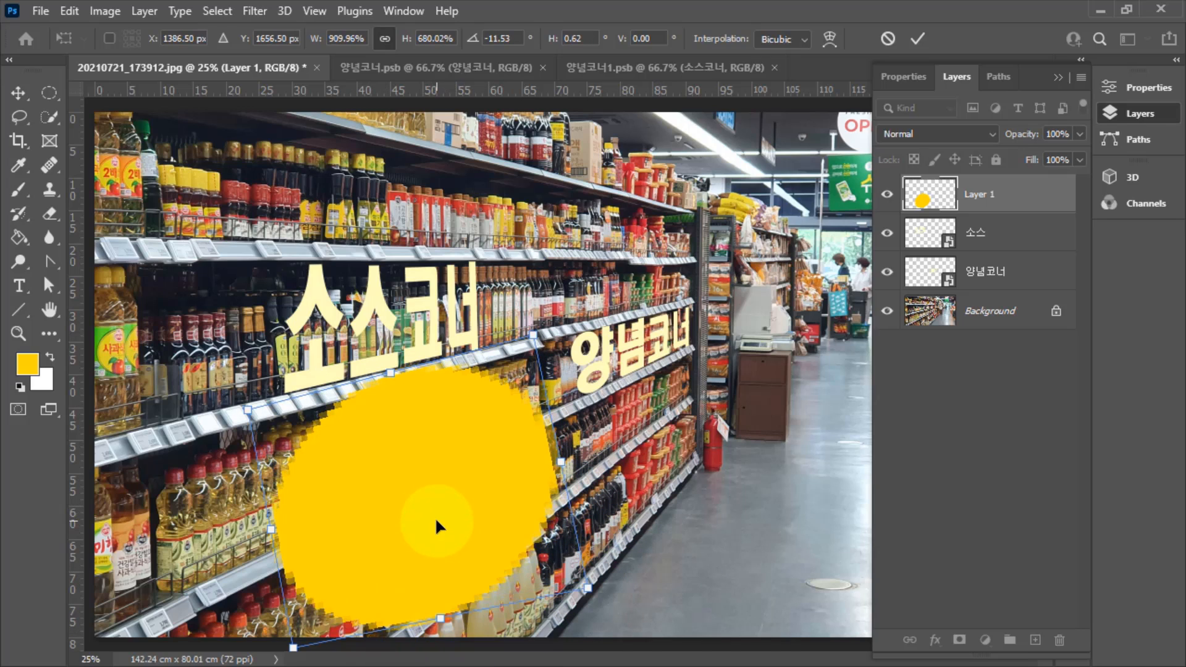
key(Return)
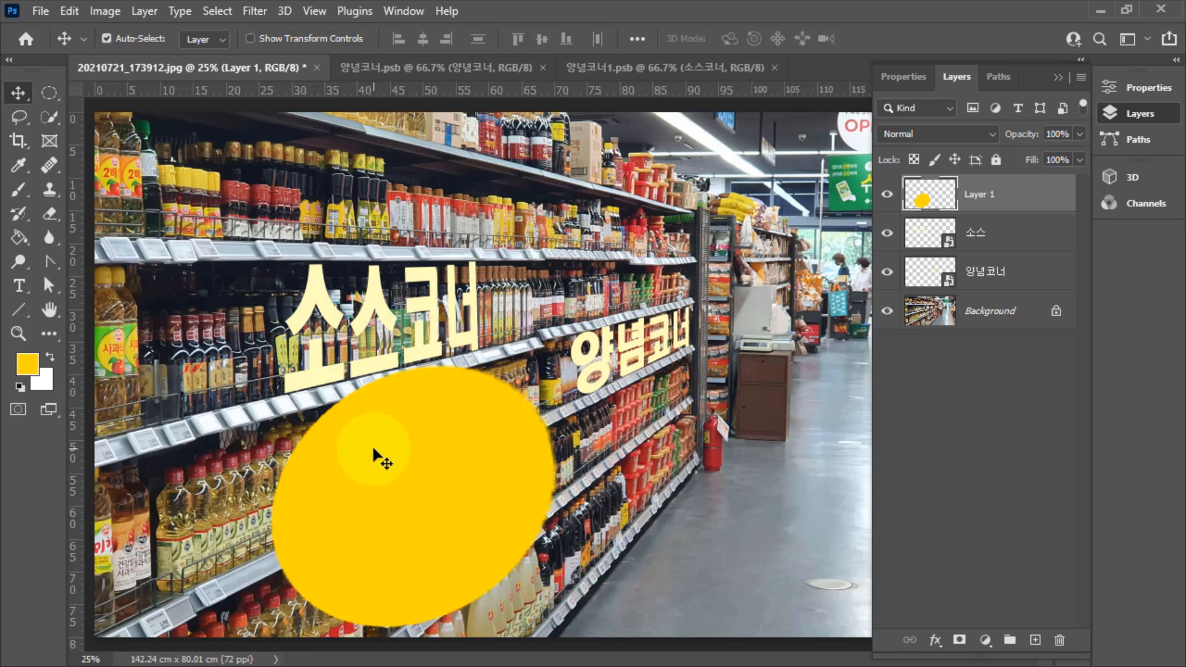
drag(1014, 192, 1059, 640)
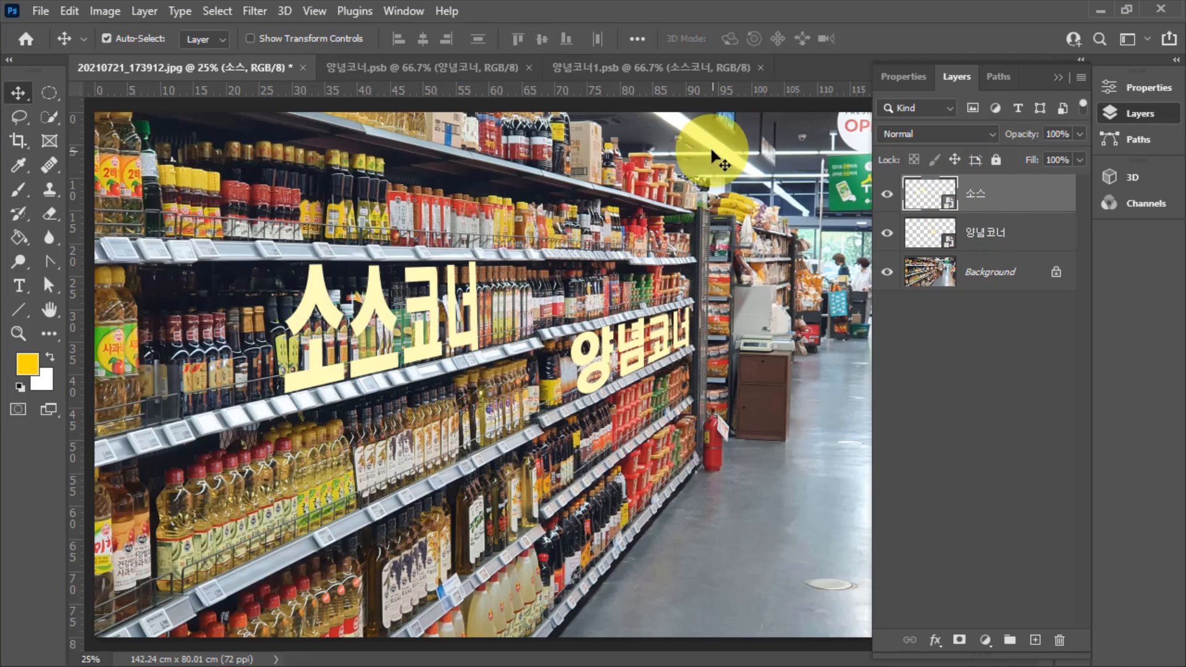
Check the open 양념코너 Smart Object contents and return to the supermarket photo
click(461, 64)
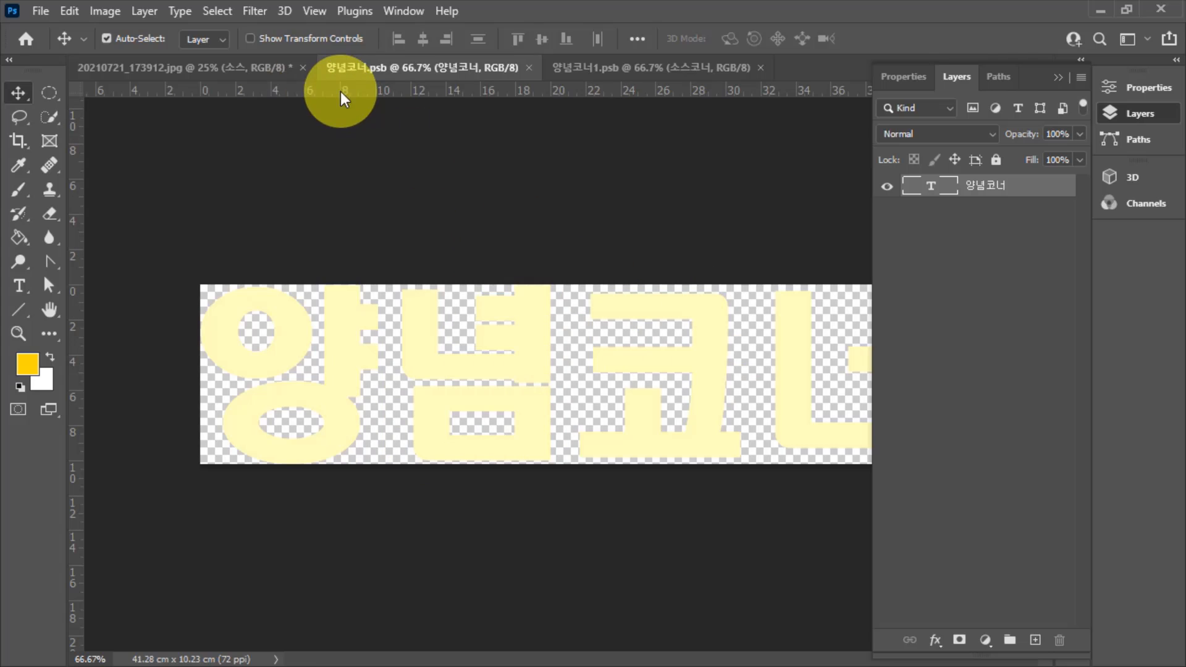
click(285, 68)
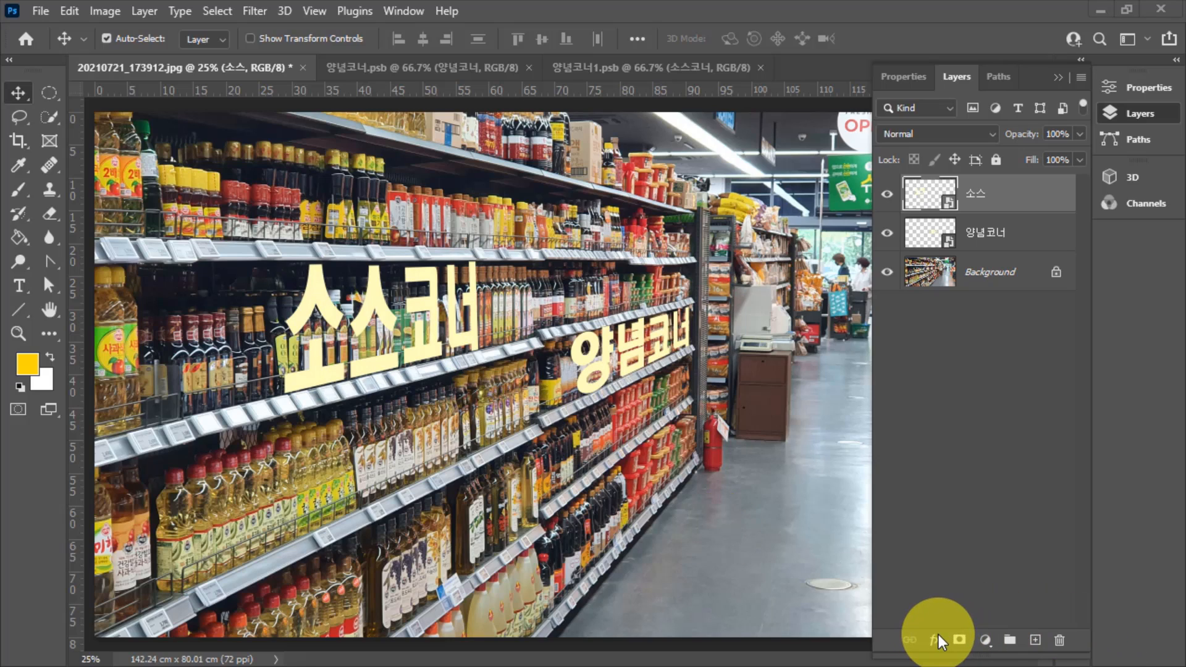
Add a Bevel & Emboss style to the 소스 layer with Inner Bevel, depth 251% and size 7 px
double_click(1057, 197)
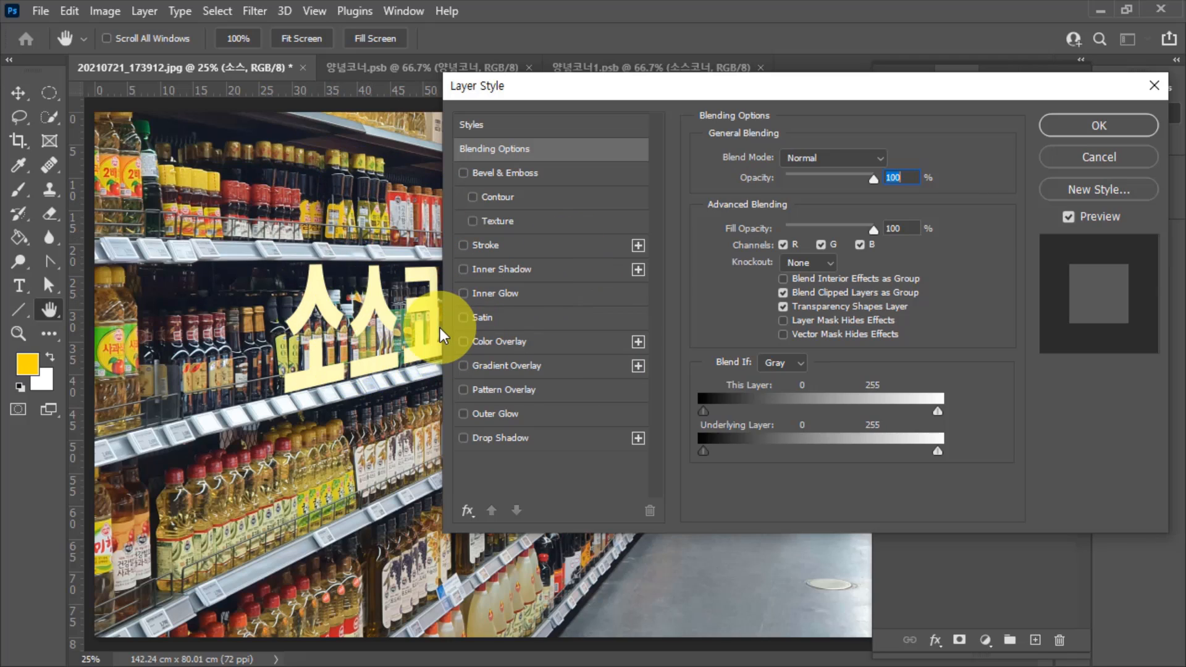
click(510, 172)
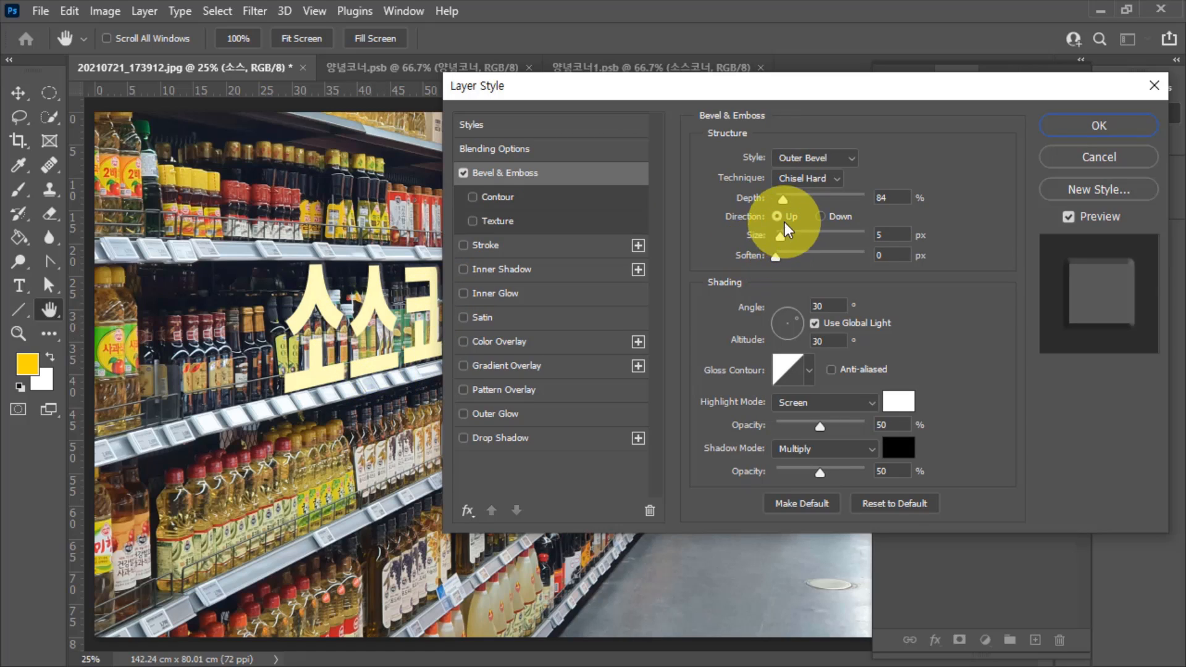
click(824, 157)
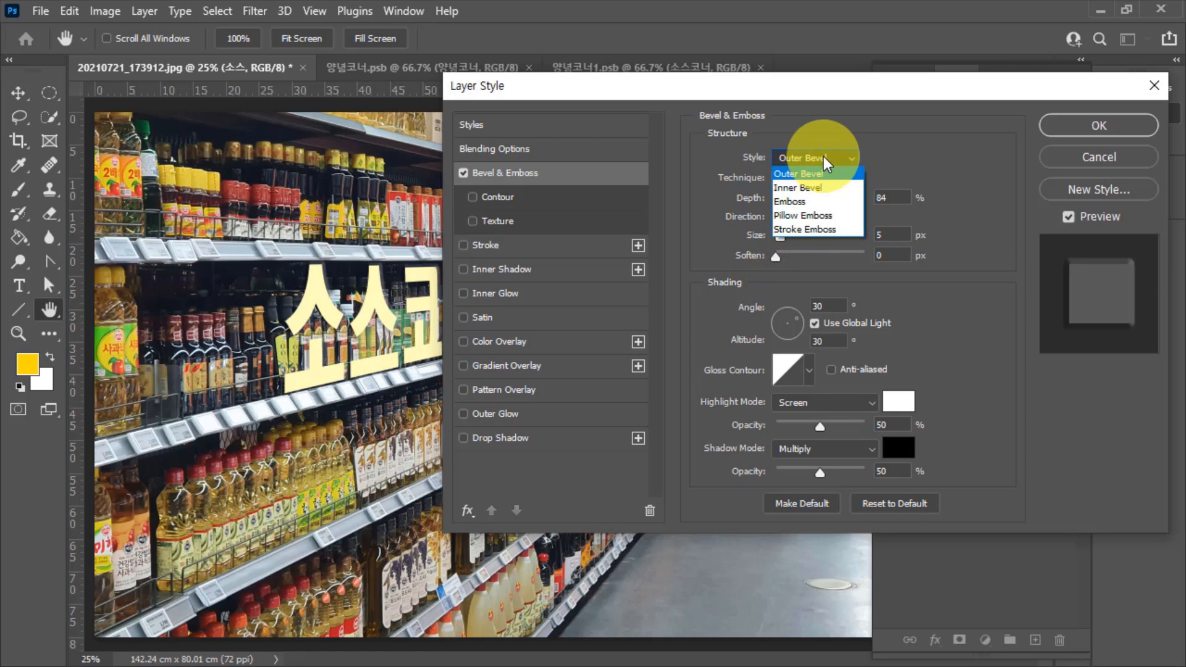
click(813, 184)
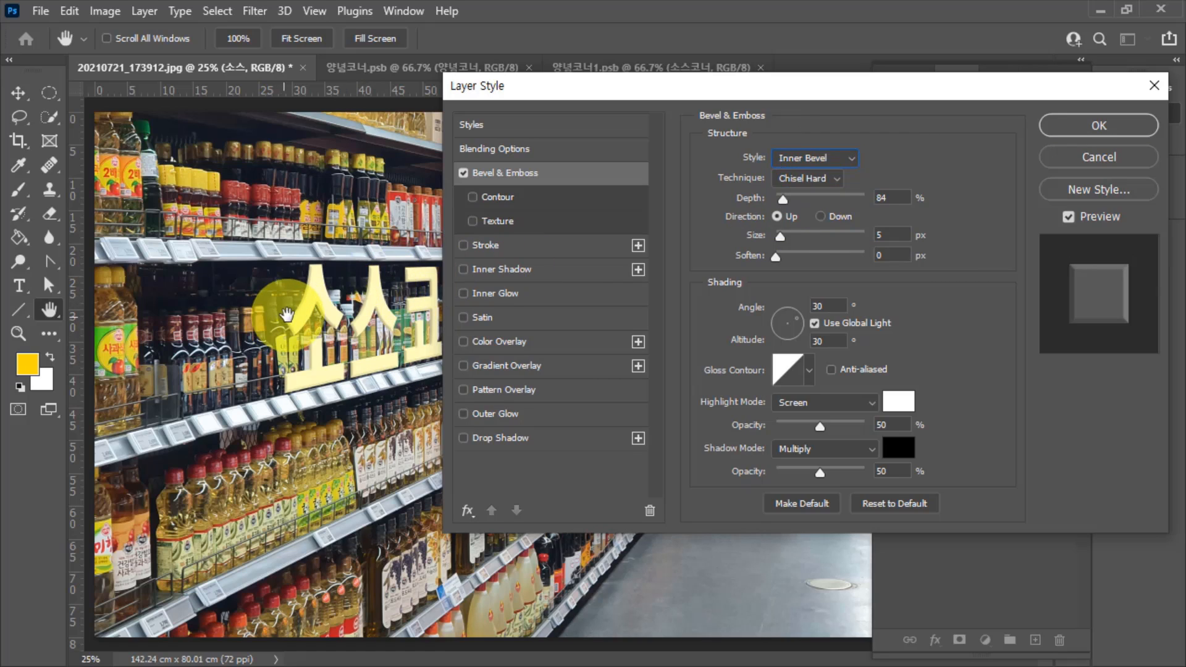
drag(783, 199, 783, 238)
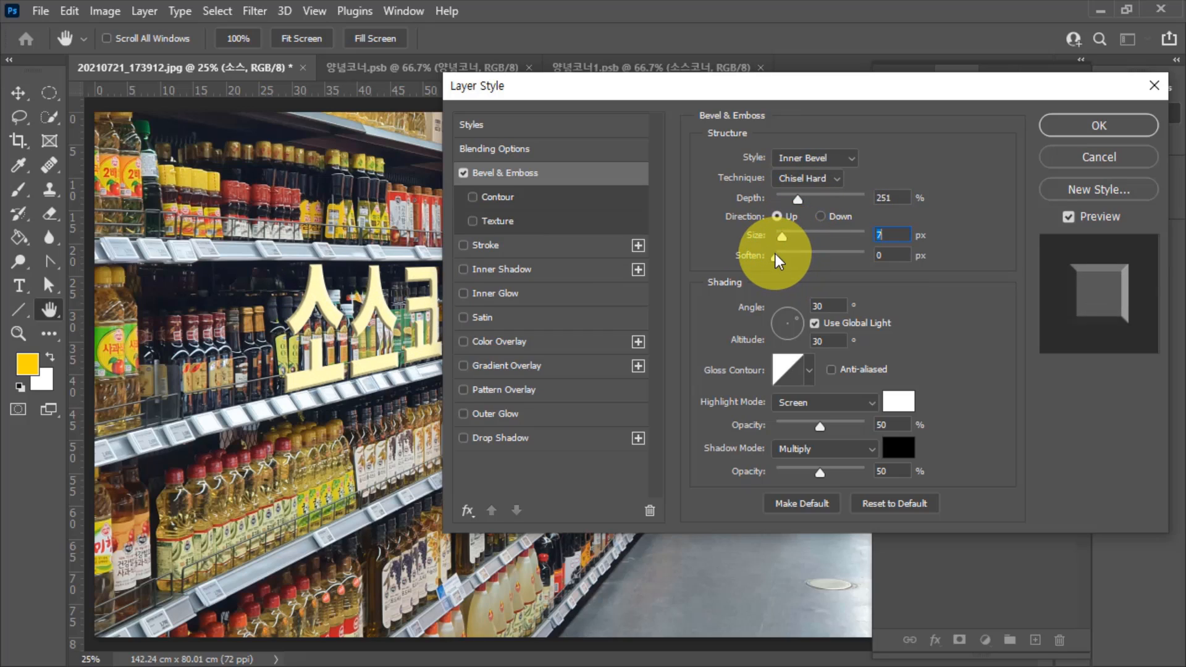
mouse_move(801, 253)
mouse_down()
mouse_move(838, 253)
mouse_move(805, 257)
mouse_up()
click(1103, 126)
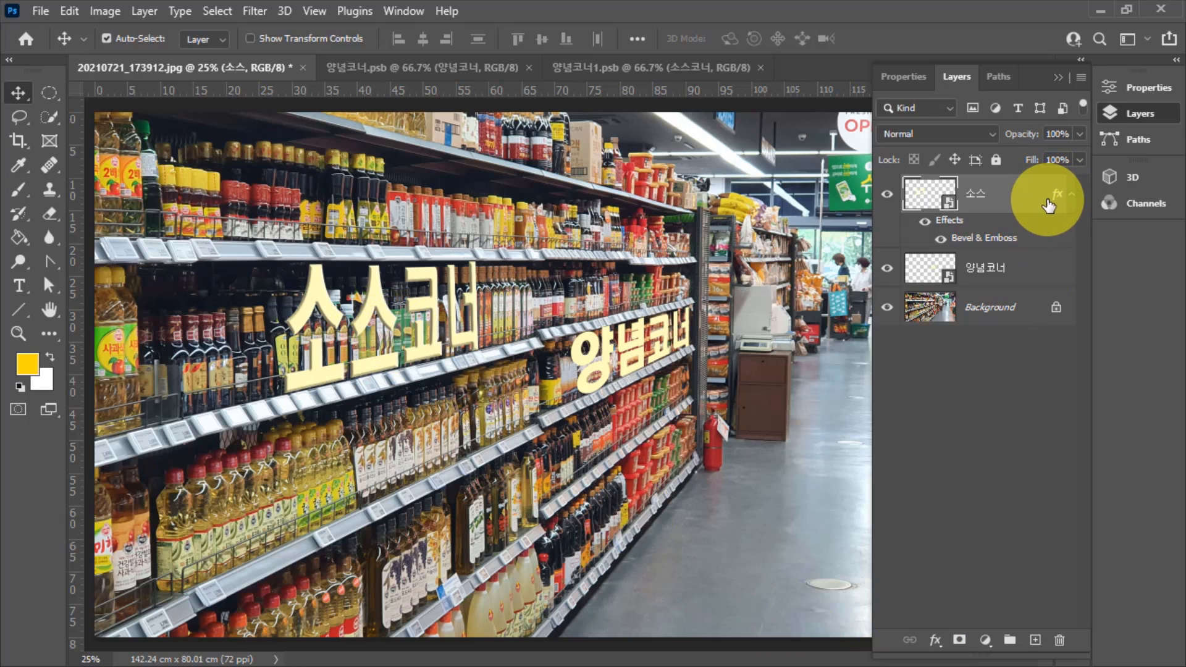
Add a Drop Shadow to the 소스 layer with a distance of 59 px
double_click(1001, 225)
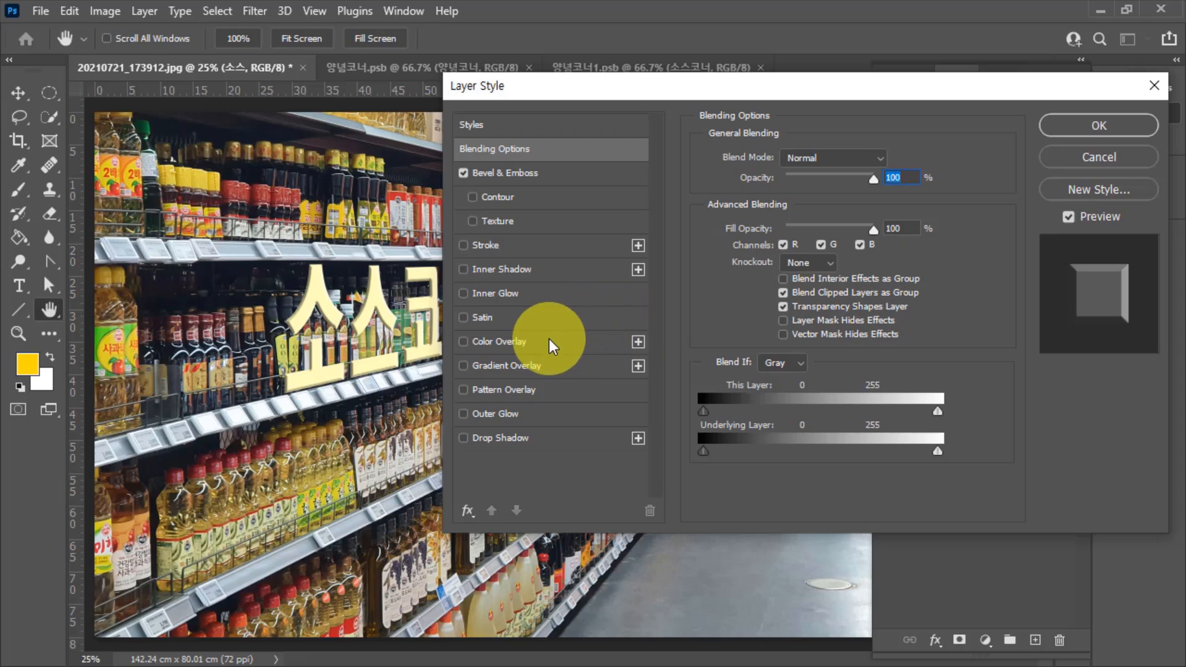
click(503, 440)
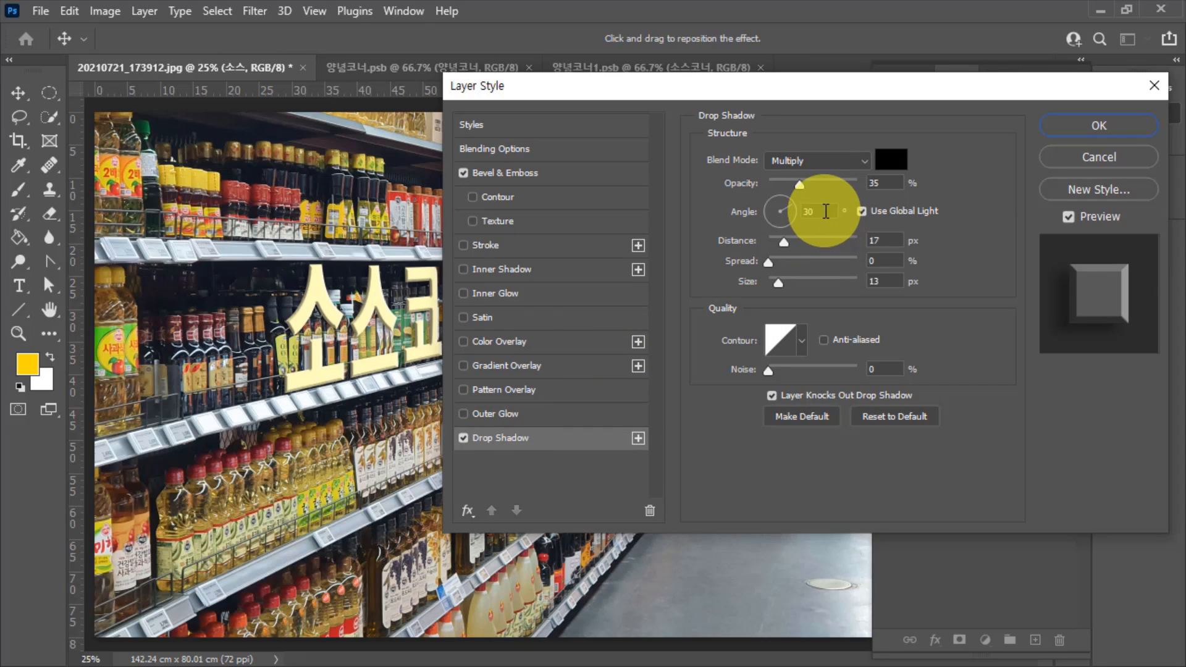
drag(783, 241, 814, 253)
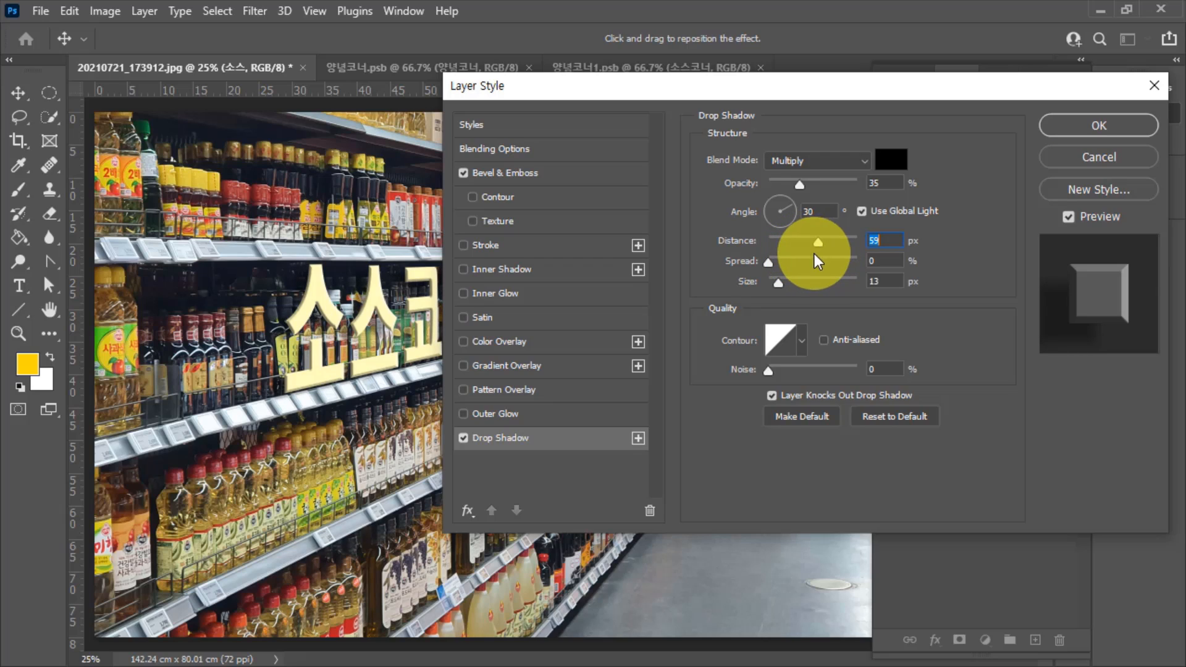
click(1093, 124)
drag(384, 318, 429, 320)
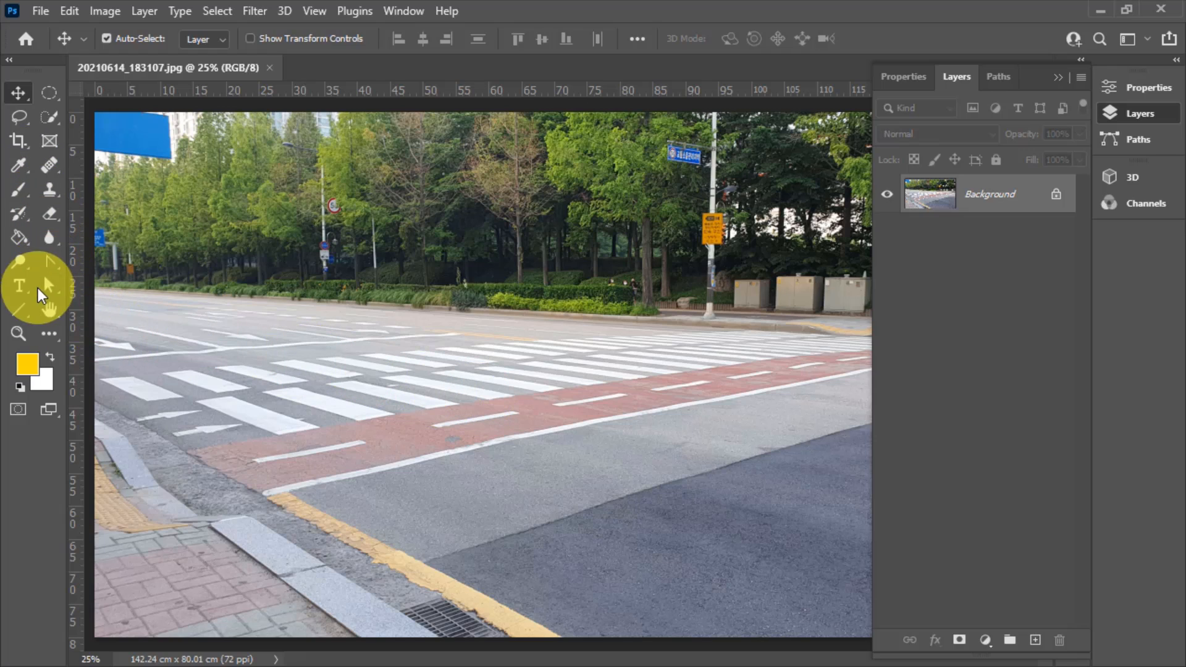
Add the text 안전보행 over the crosswalk in the street photo
click(19, 287)
click(445, 367)
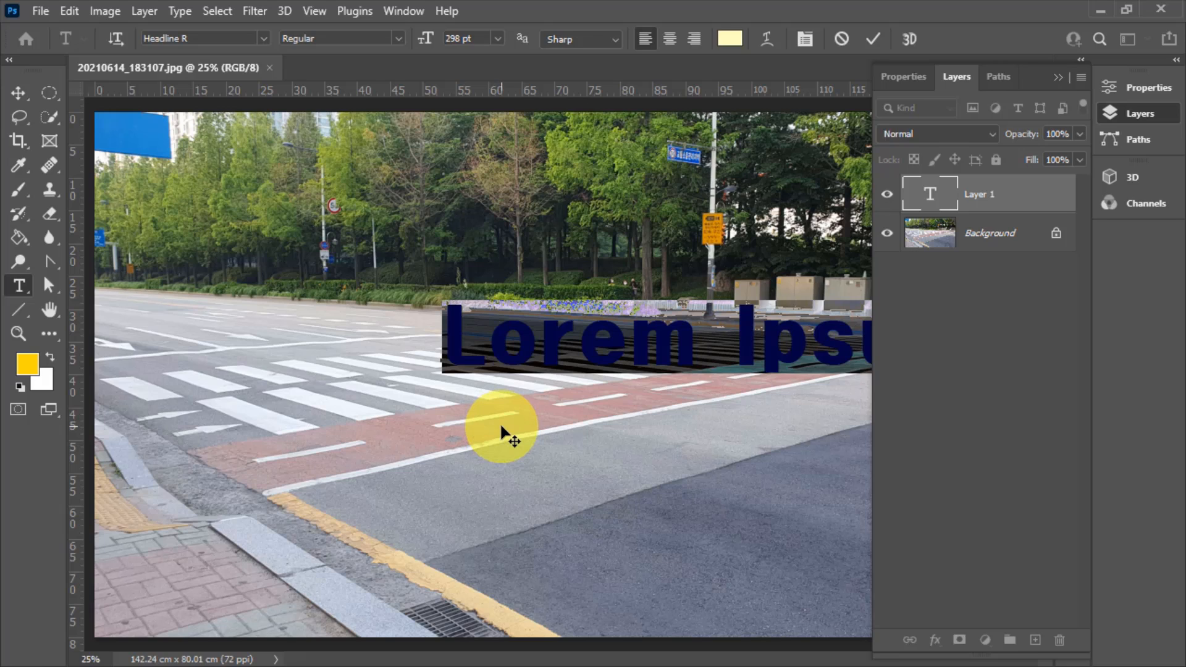
text(안전보행)
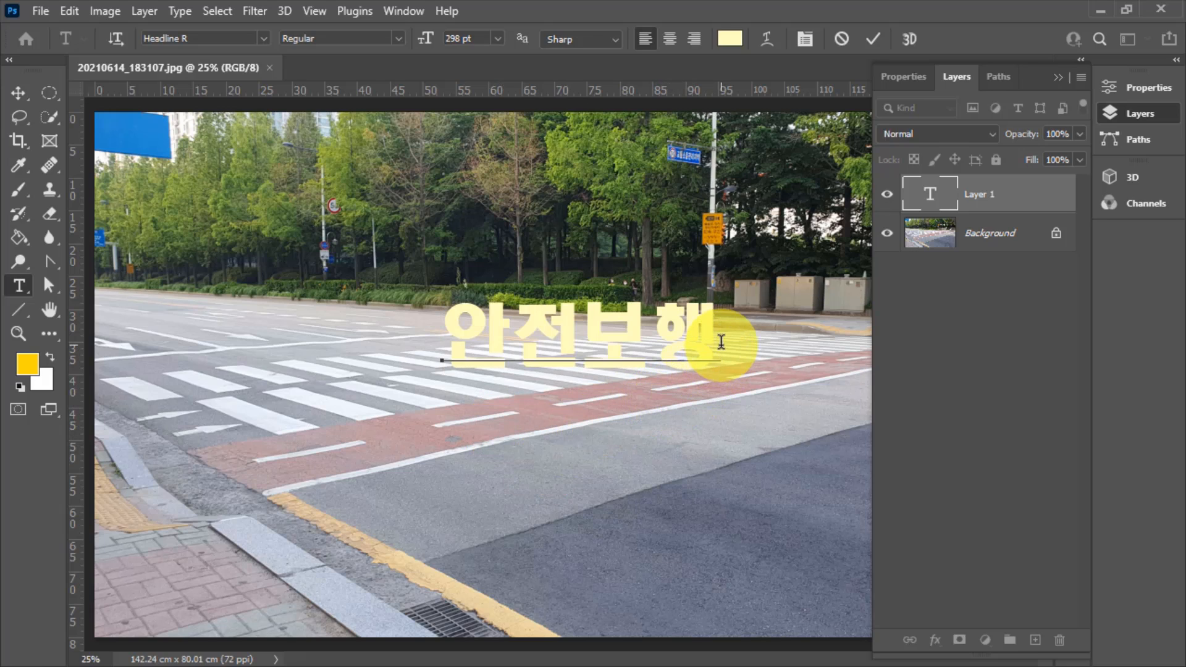
click(19, 93)
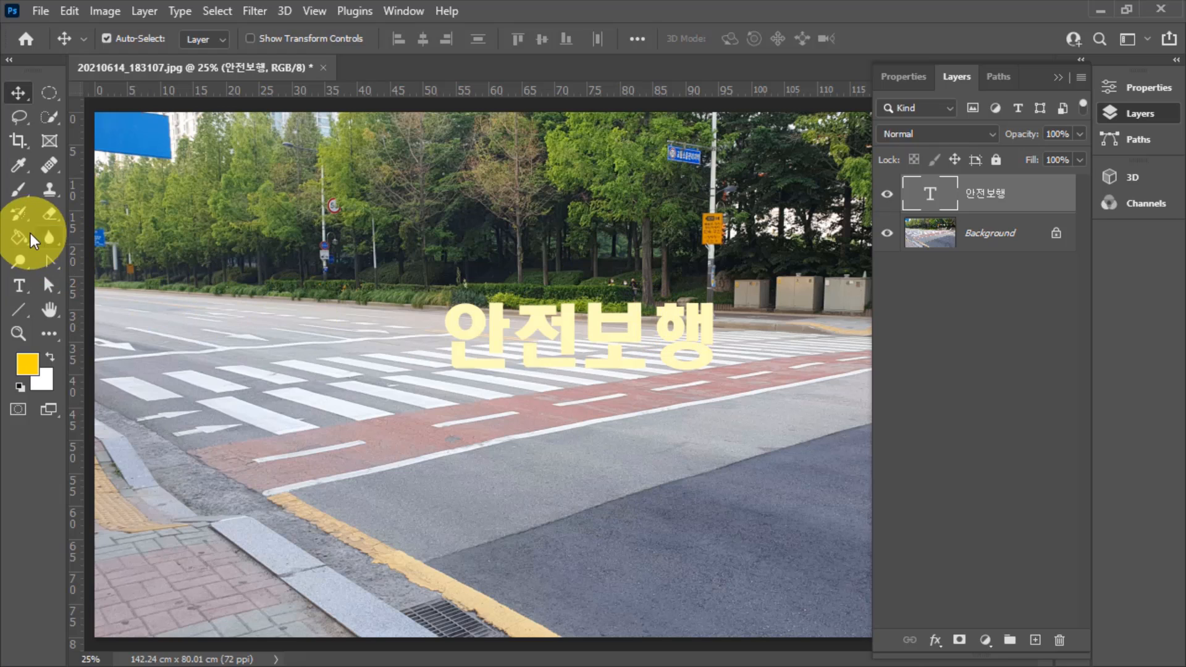
Set the 안전보행 text size to 430 pt and move the text left toward the middle of the crosswalk
click(18, 285)
drag(439, 333, 761, 334)
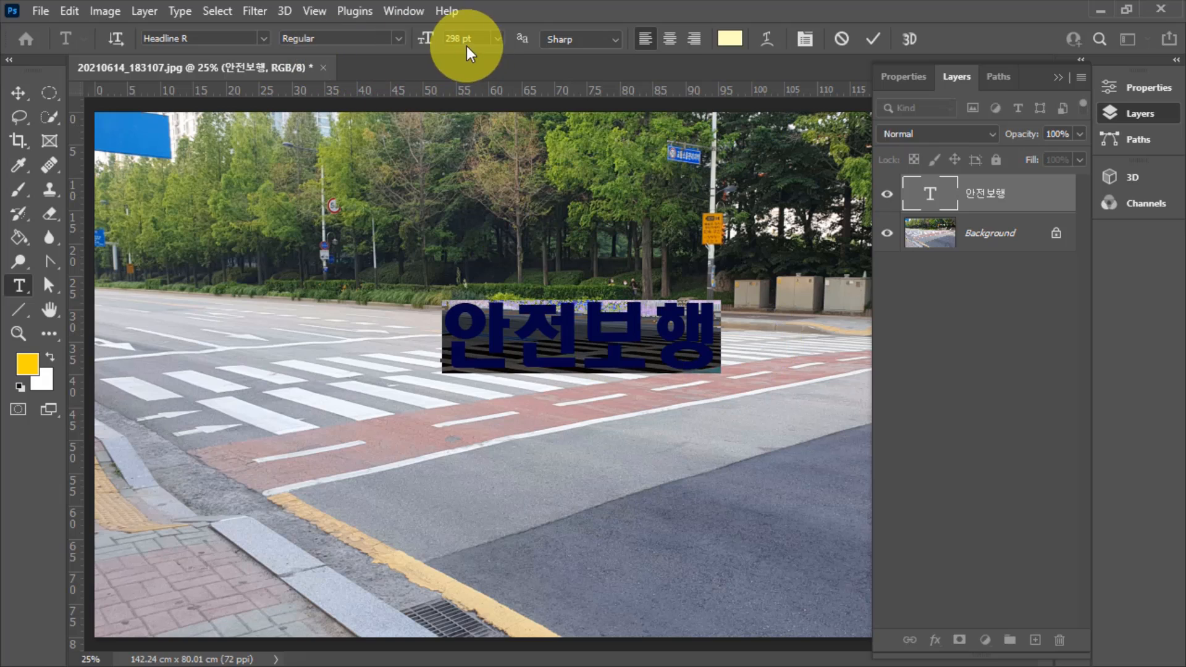
drag(425, 39, 548, 39)
click(18, 93)
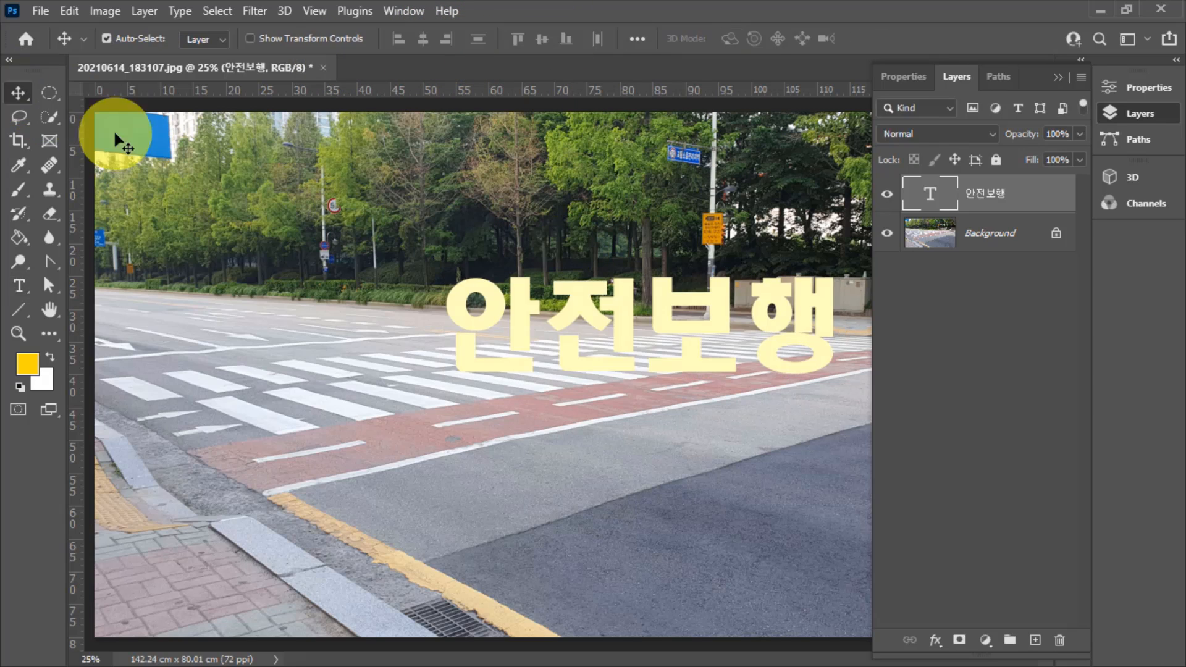
drag(588, 328, 482, 325)
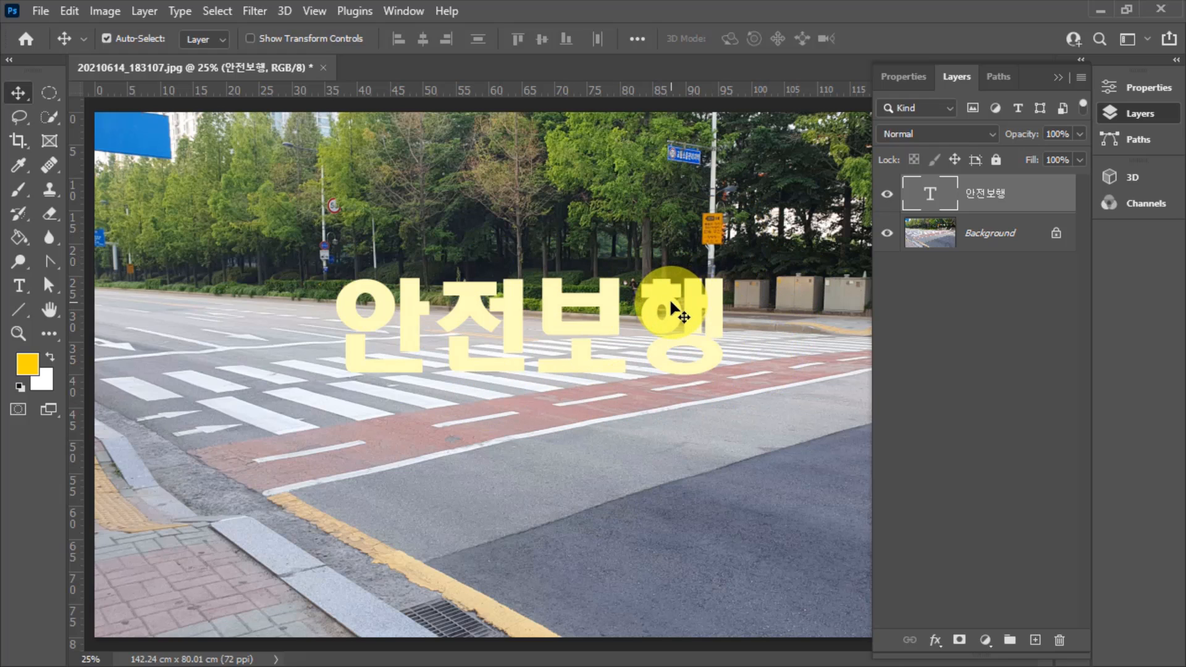
Convert the 안전보행 text to a Smart Object and slant it upward to the right along the crosswalk with Distort, about 88% wide
right_click(1025, 196)
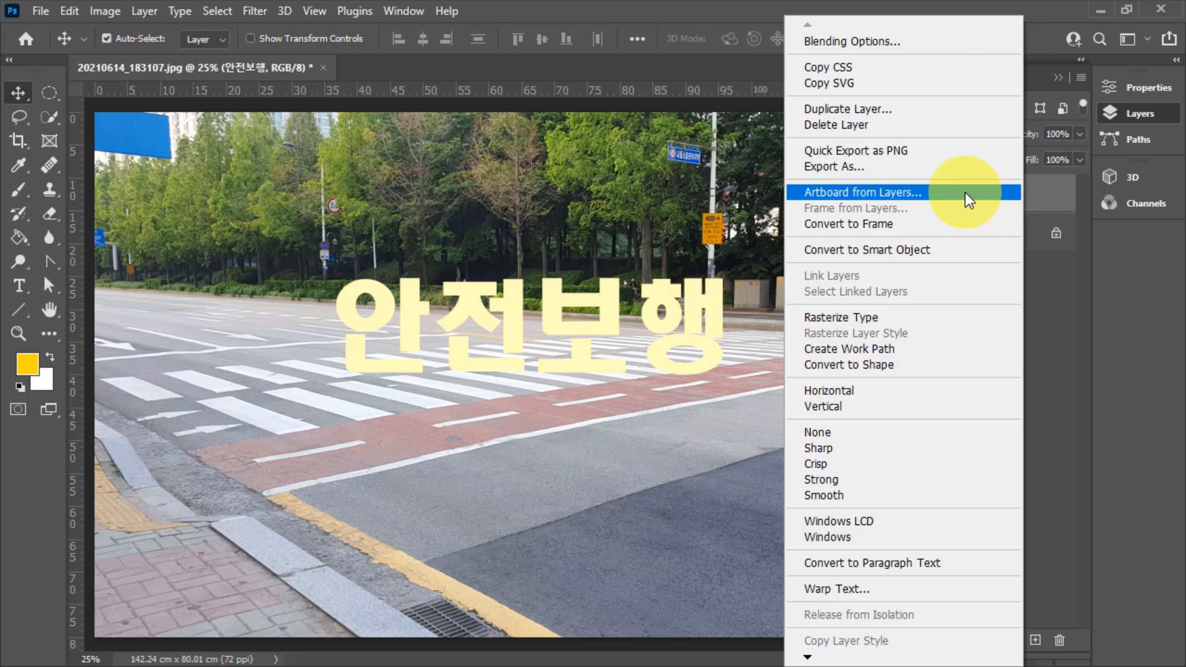
click(909, 249)
click(68, 10)
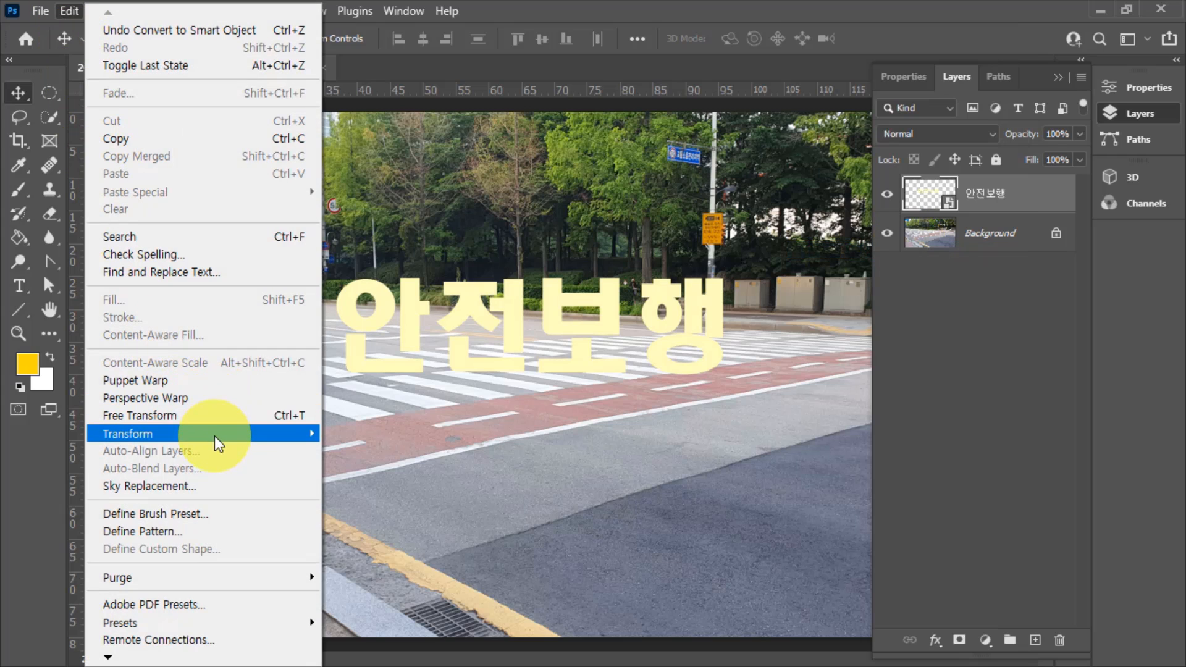
mouse_move(217, 436)
click(388, 198)
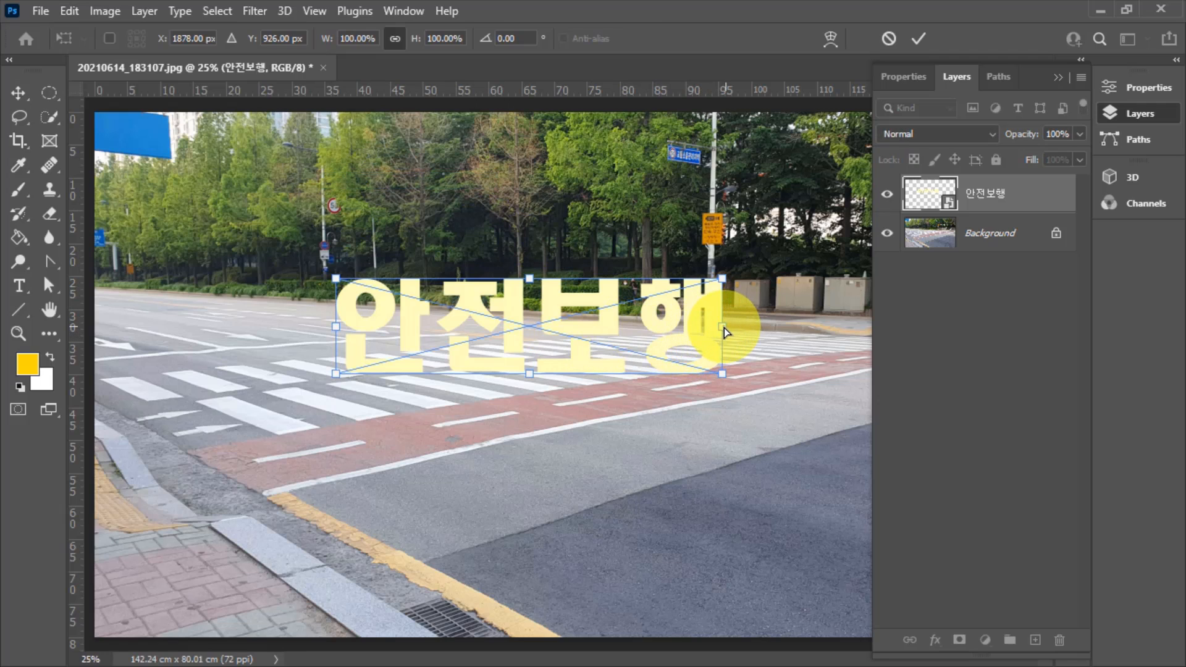
drag(717, 327, 706, 302)
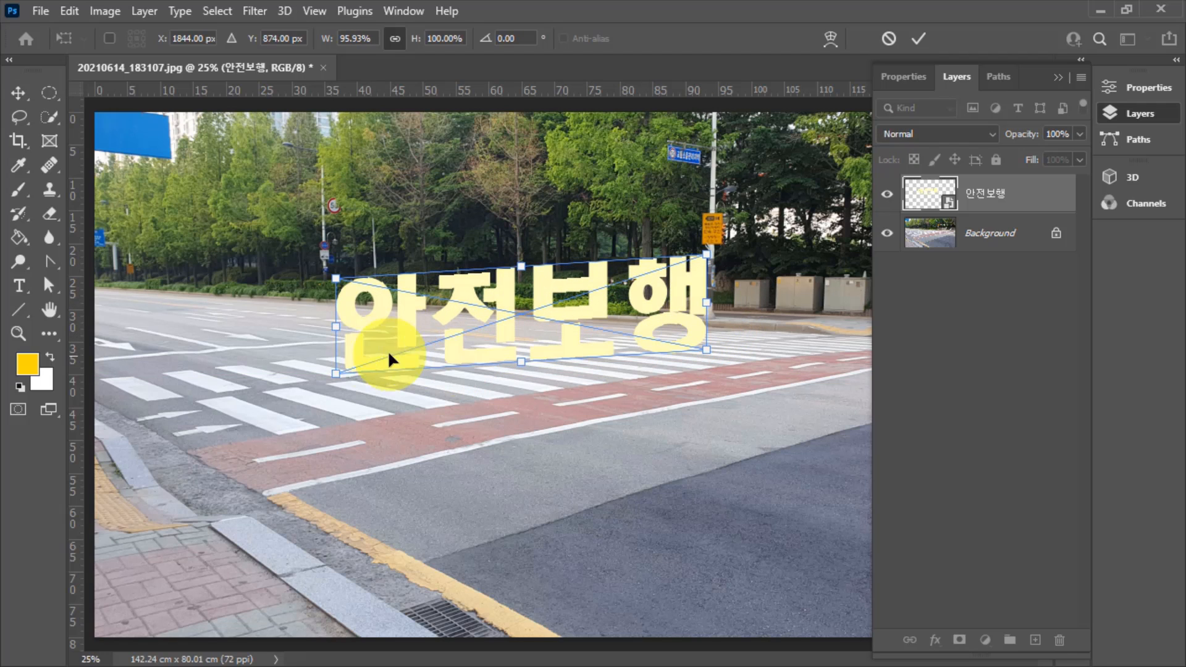
drag(335, 332, 363, 341)
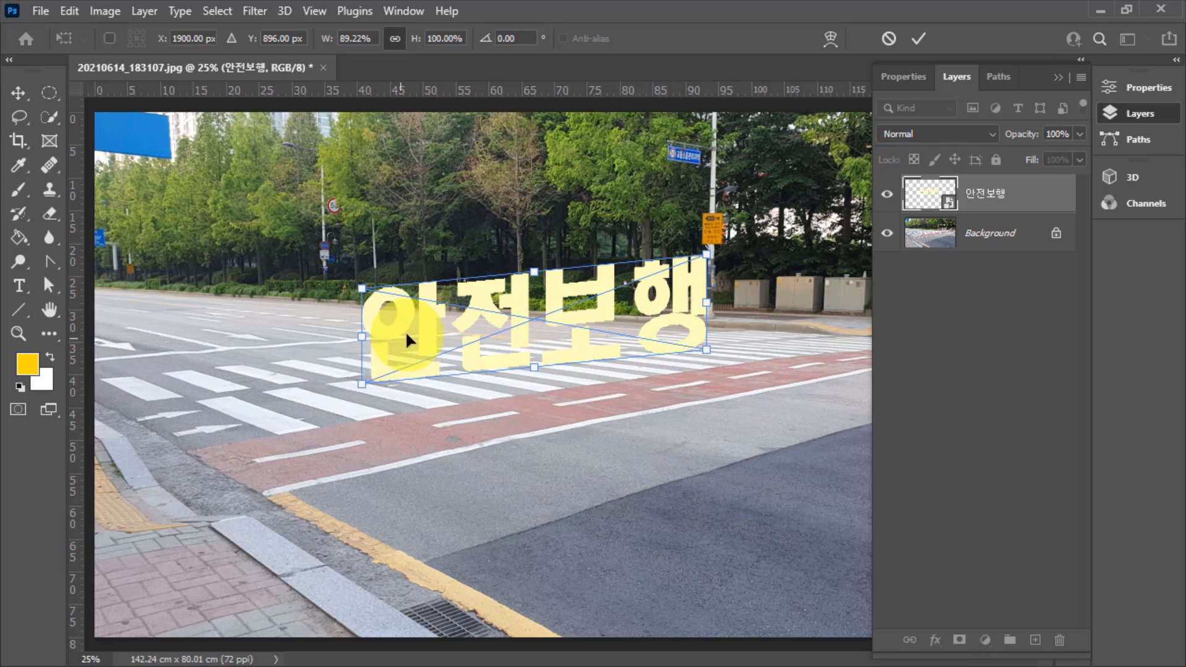
drag(366, 342, 424, 389)
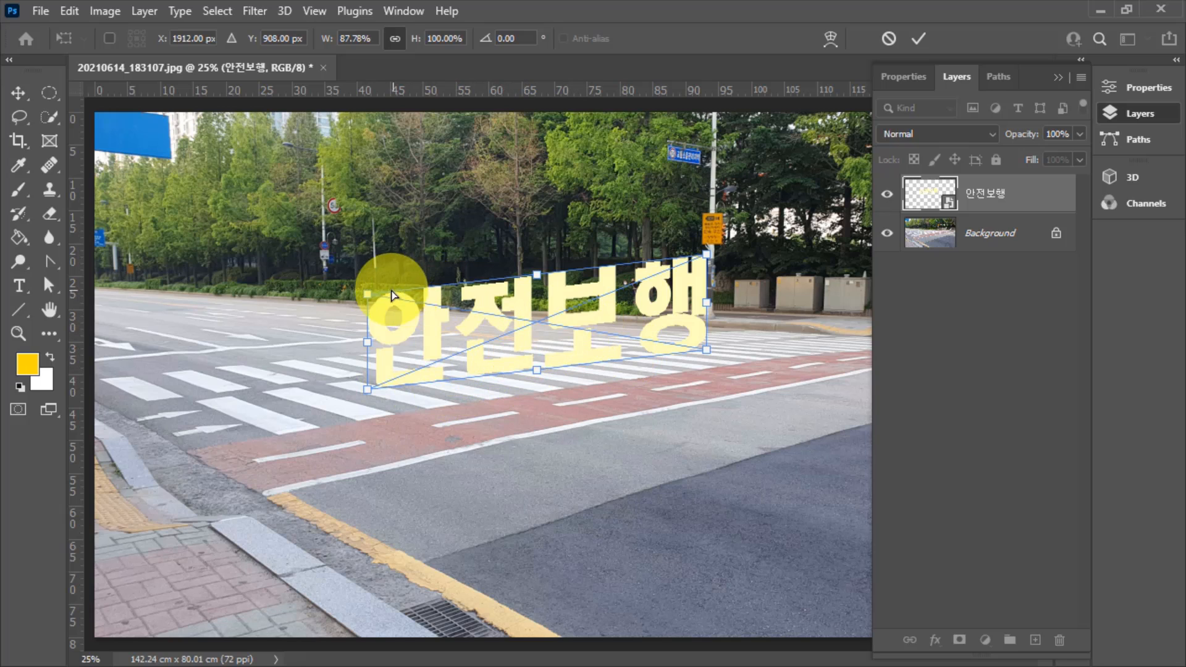
Lower the upper right corner of the 안전보행 text so its letters shrink into the distance, and apply the transform
drag(706, 258, 714, 289)
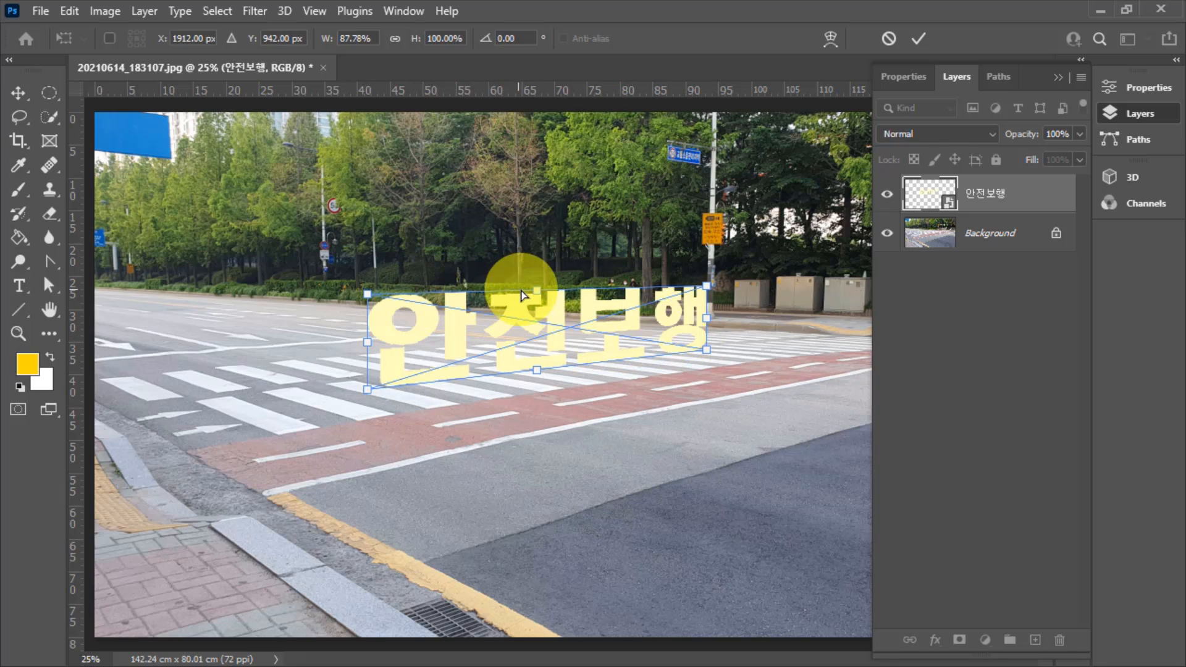
drag(705, 288, 701, 302)
key(Return)
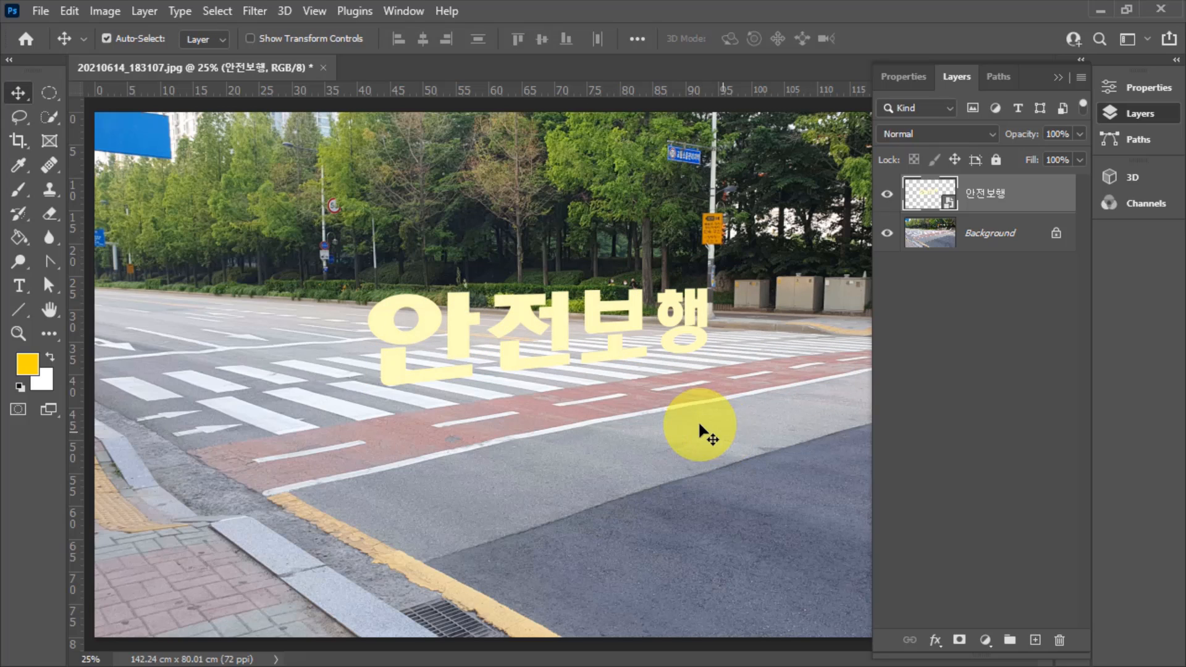
Open the 안전보행 Smart Object contents and set the text color to #bdf3ff
double_click(933, 196)
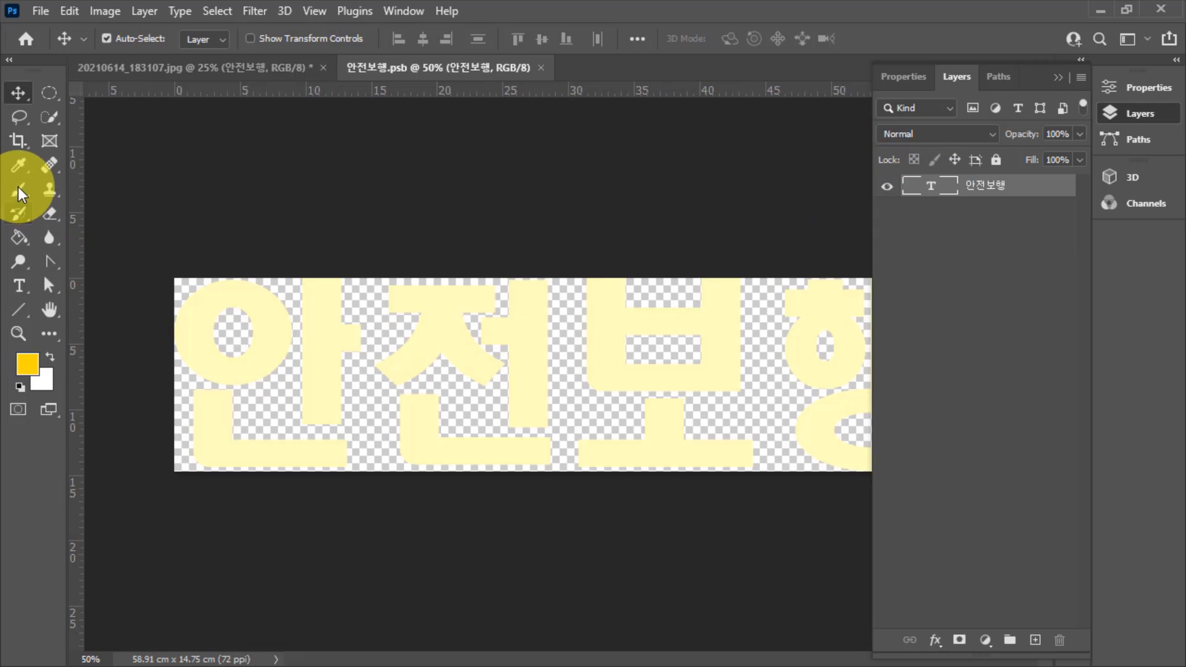
click(18, 285)
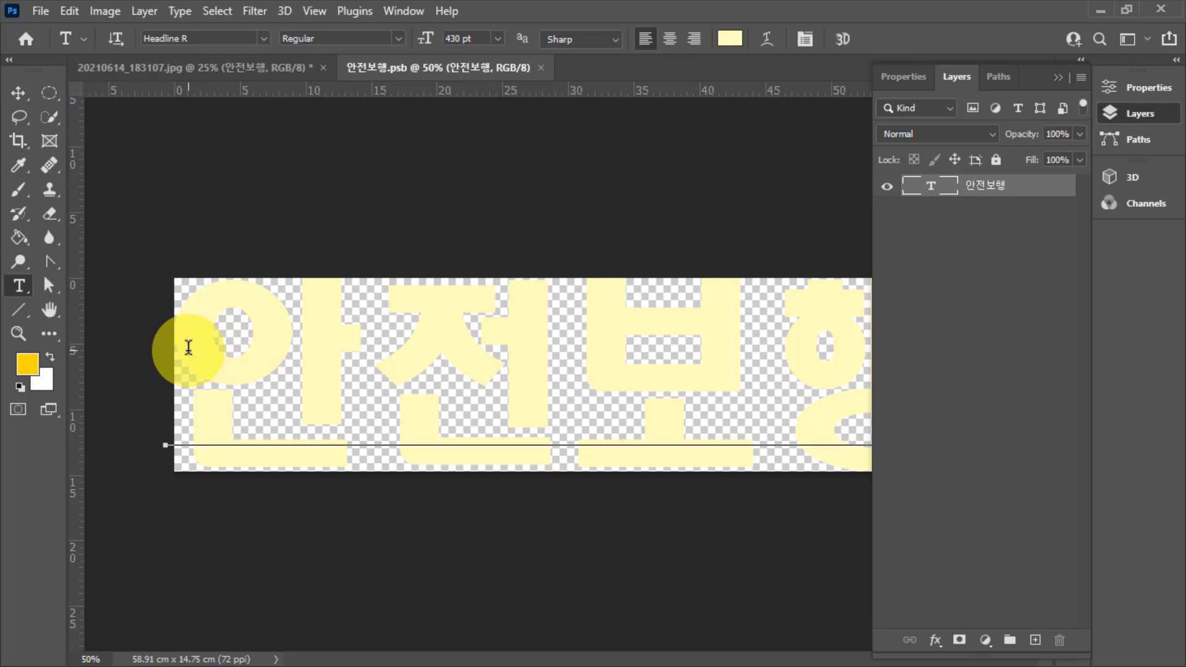
drag(189, 348, 1165, 379)
click(731, 38)
text(bdf3ff)
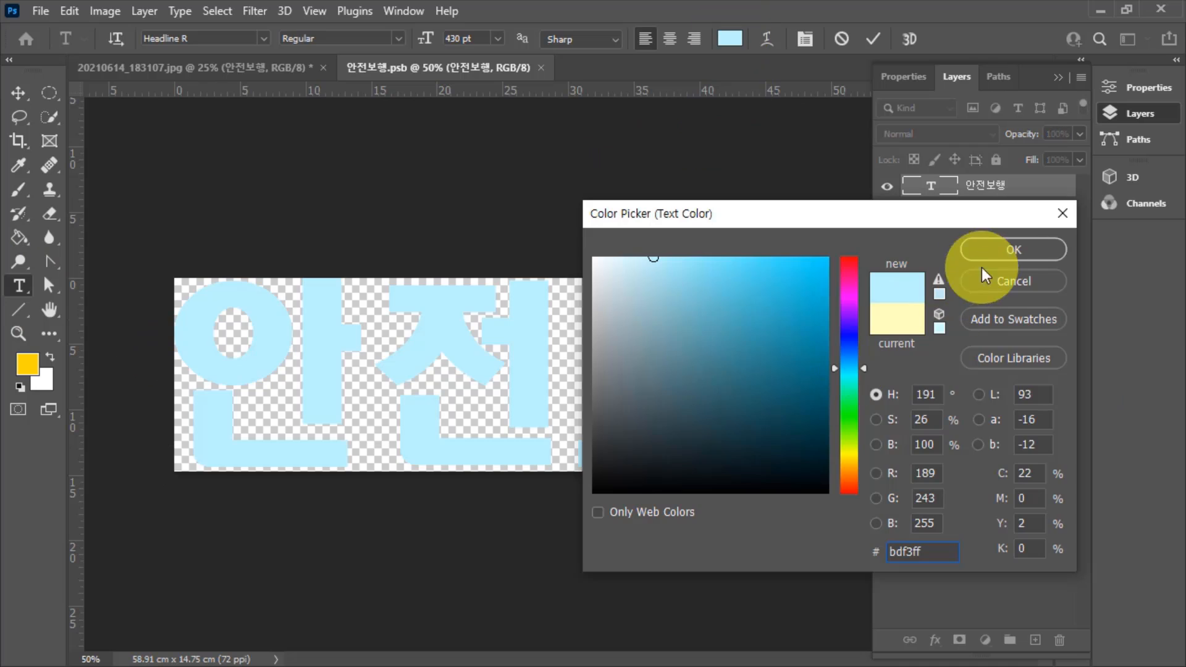
click(1012, 250)
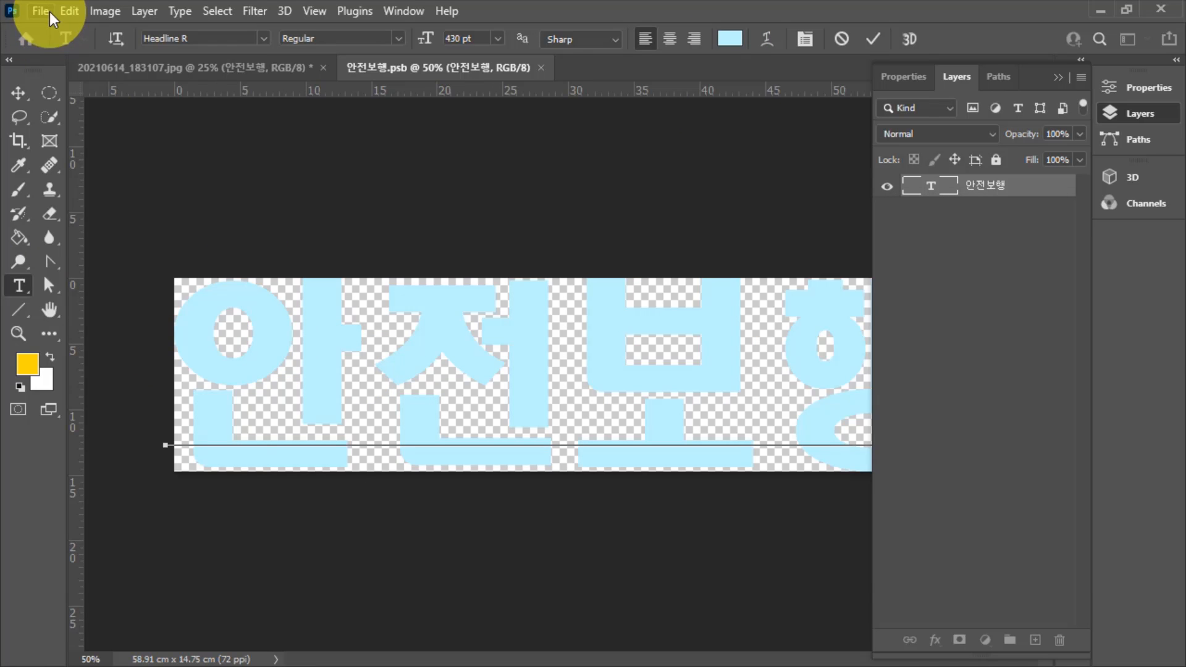
Save the 안전보행 Smart Object contents and return to the street photo
click(45, 11)
click(90, 230)
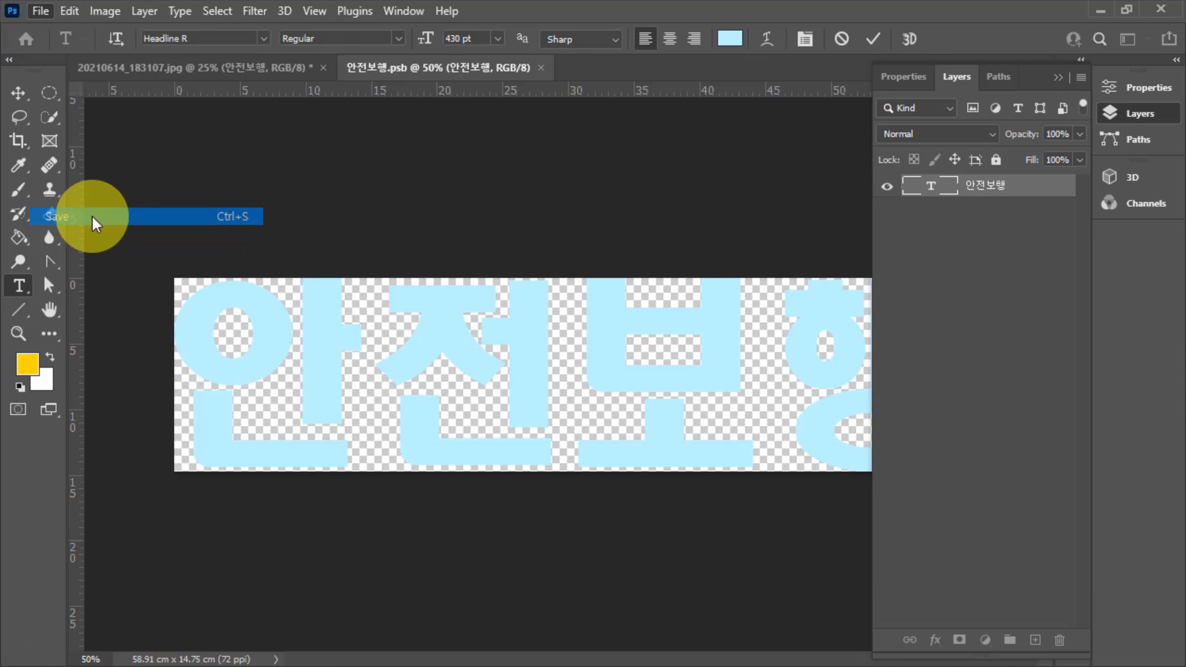
click(186, 64)
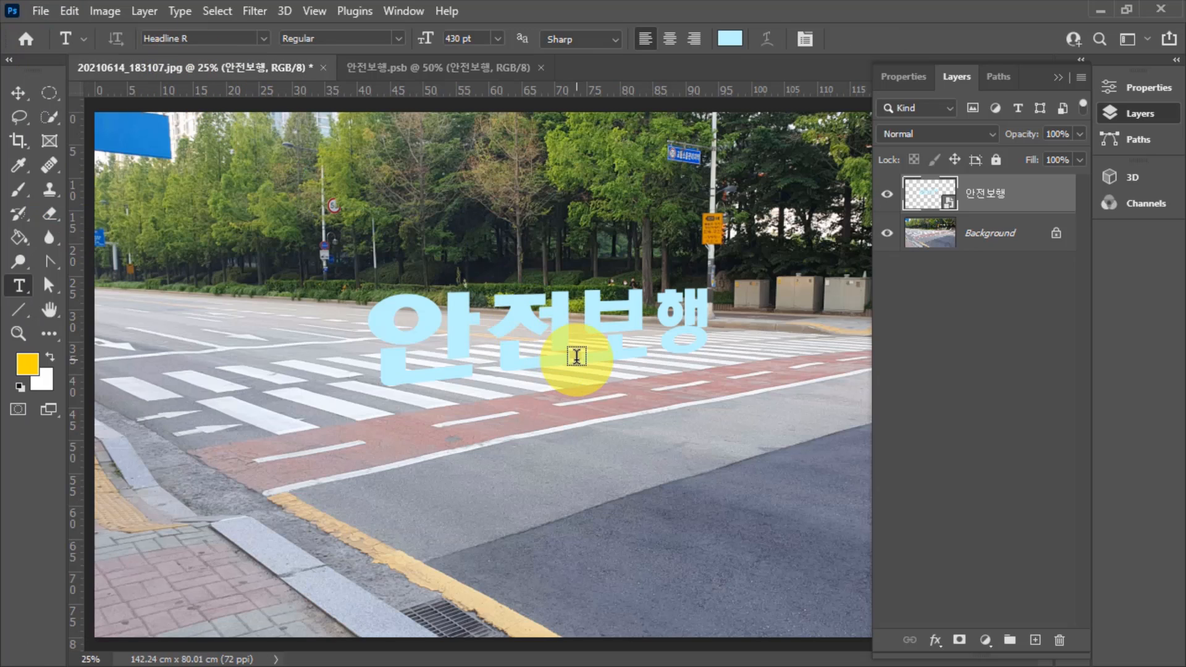
click(18, 93)
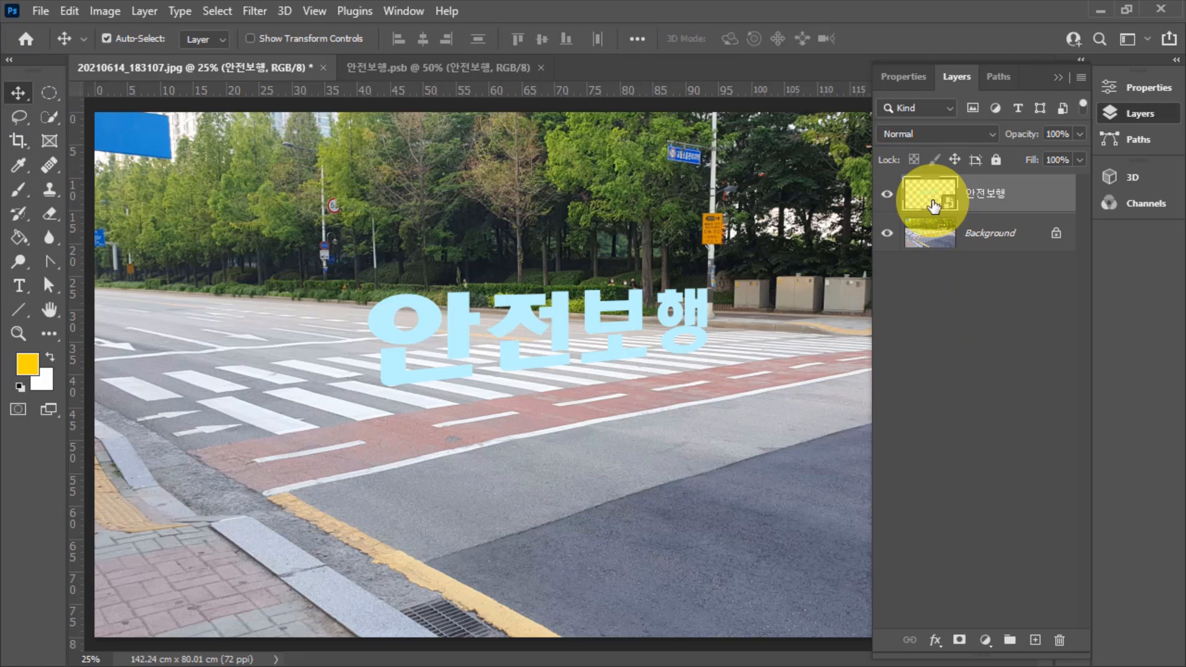
double_click(1052, 196)
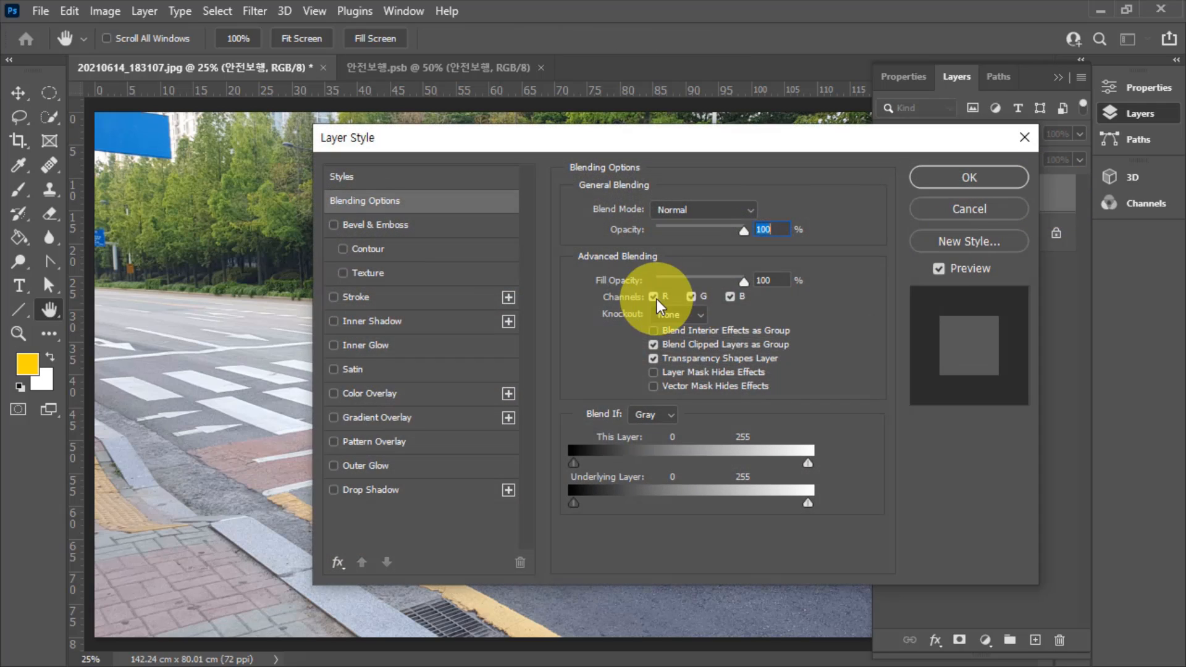
drag(475, 139, 822, 104)
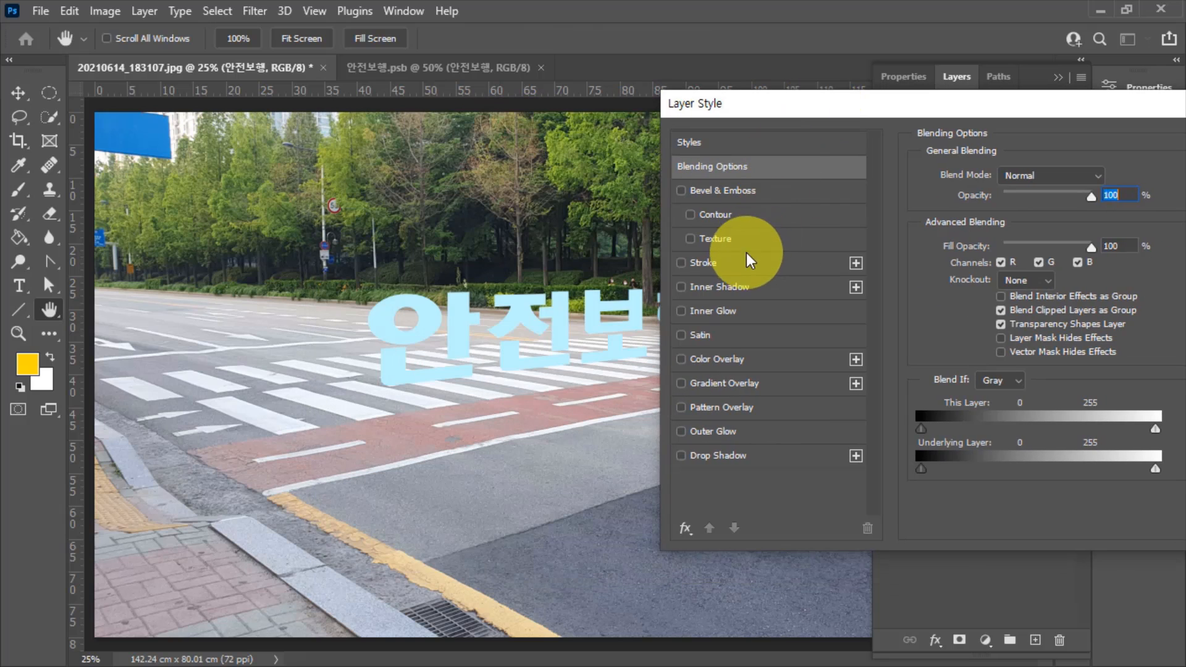
click(720, 455)
drag(527, 428, 505, 396)
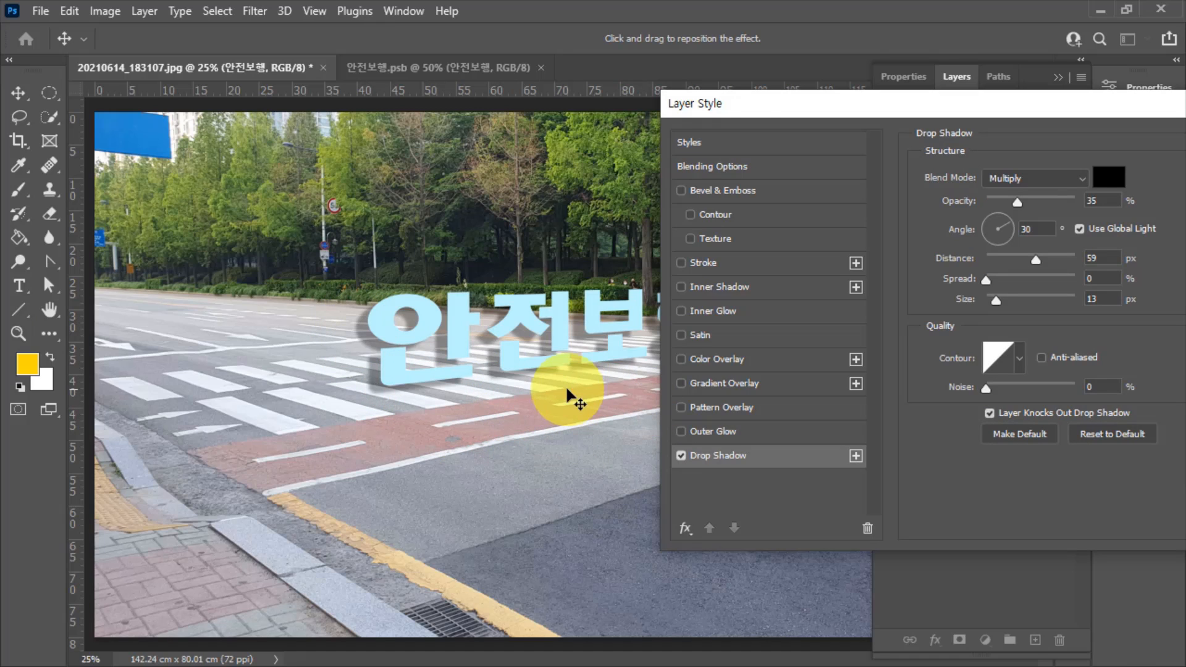
click(984, 216)
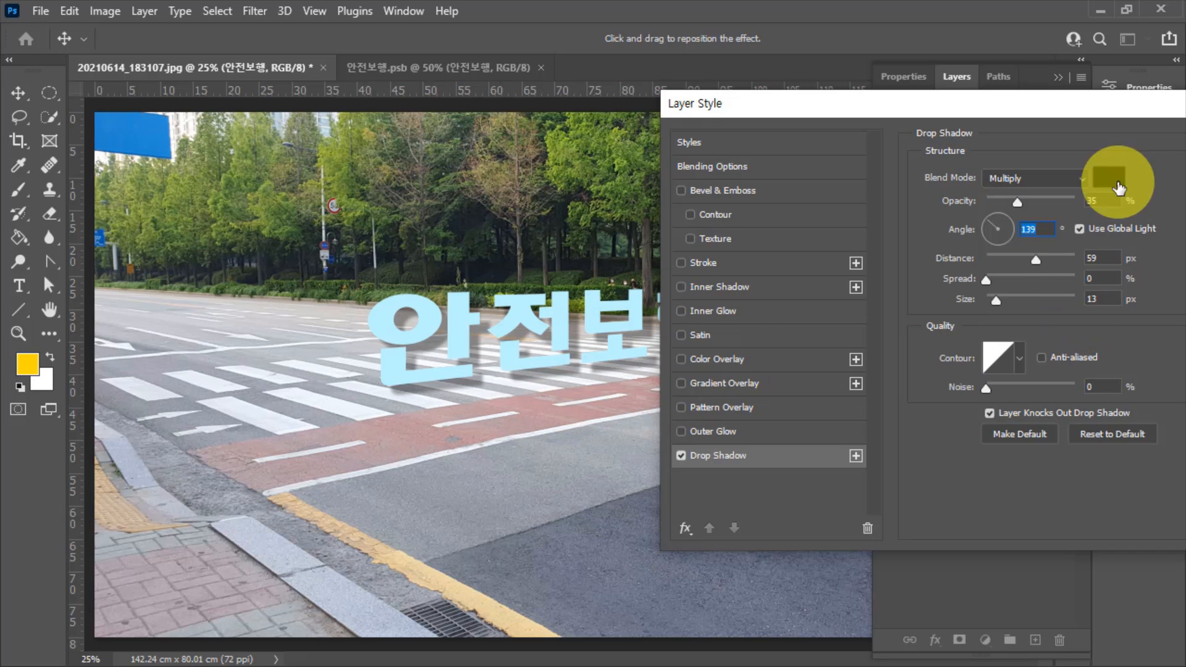
drag(1111, 106, 742, 188)
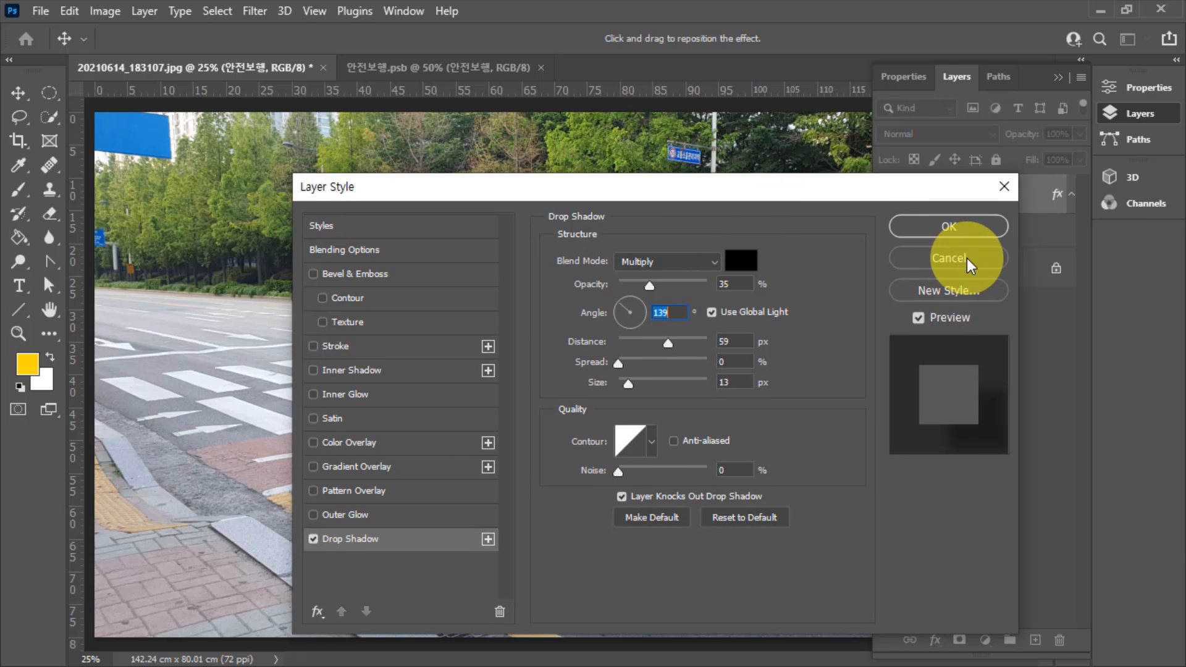
click(966, 258)
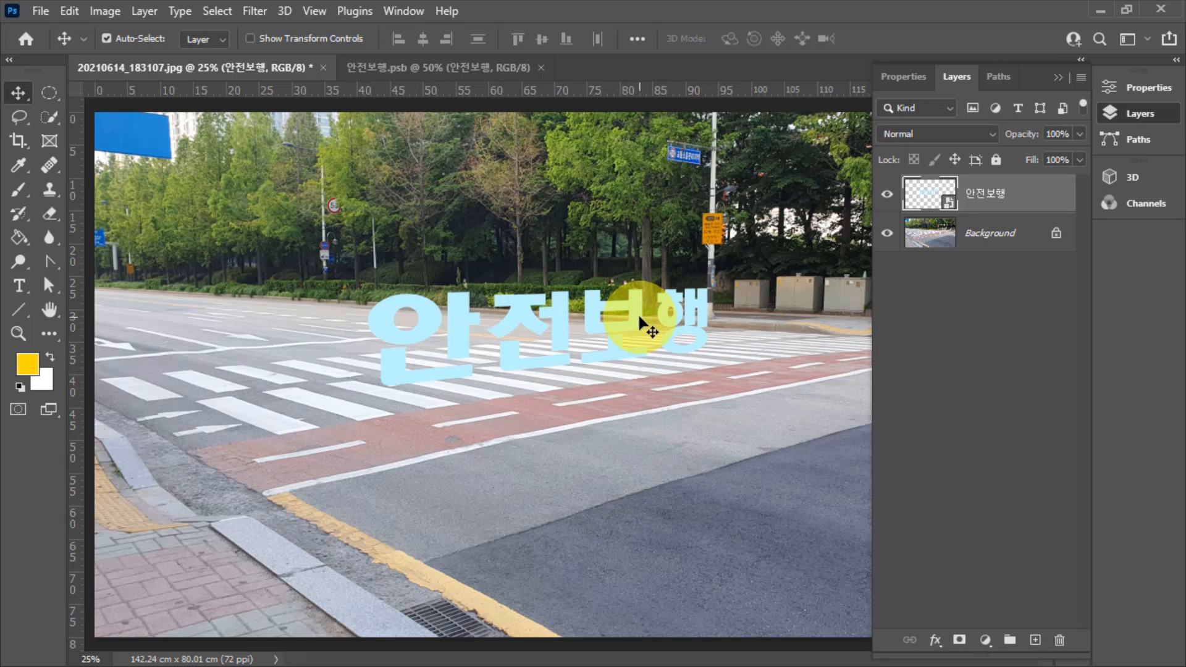
Make an independent Smart Object copy of the 안전보행 layer and rename the copy 그림자
right_click(1020, 189)
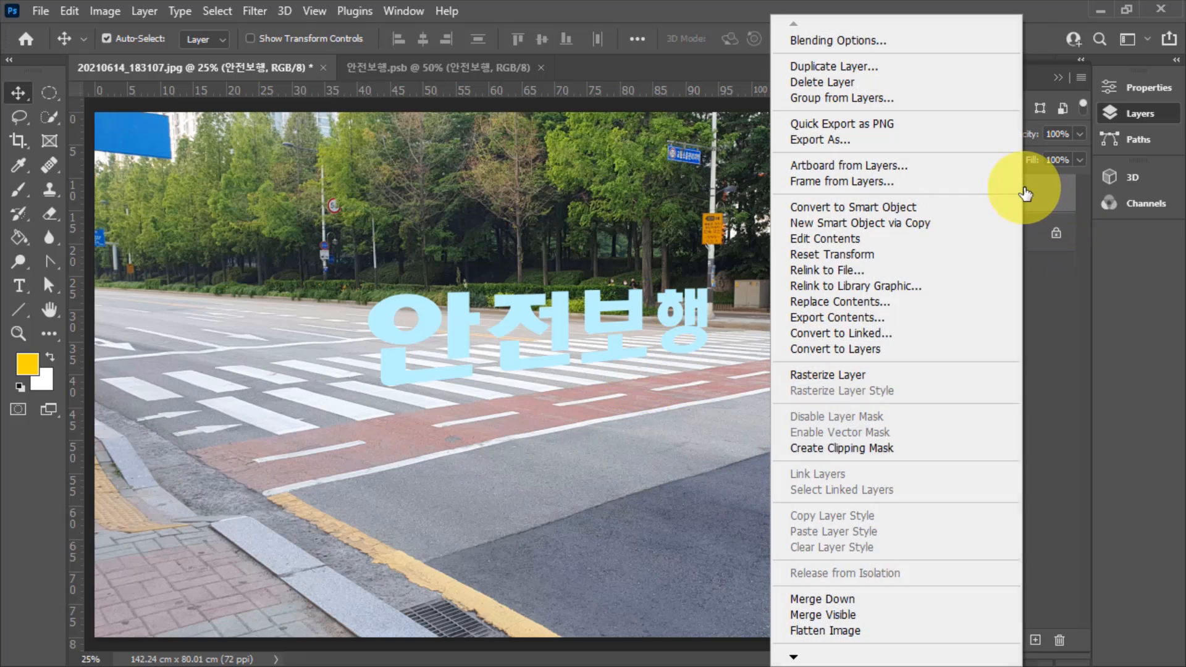
click(902, 224)
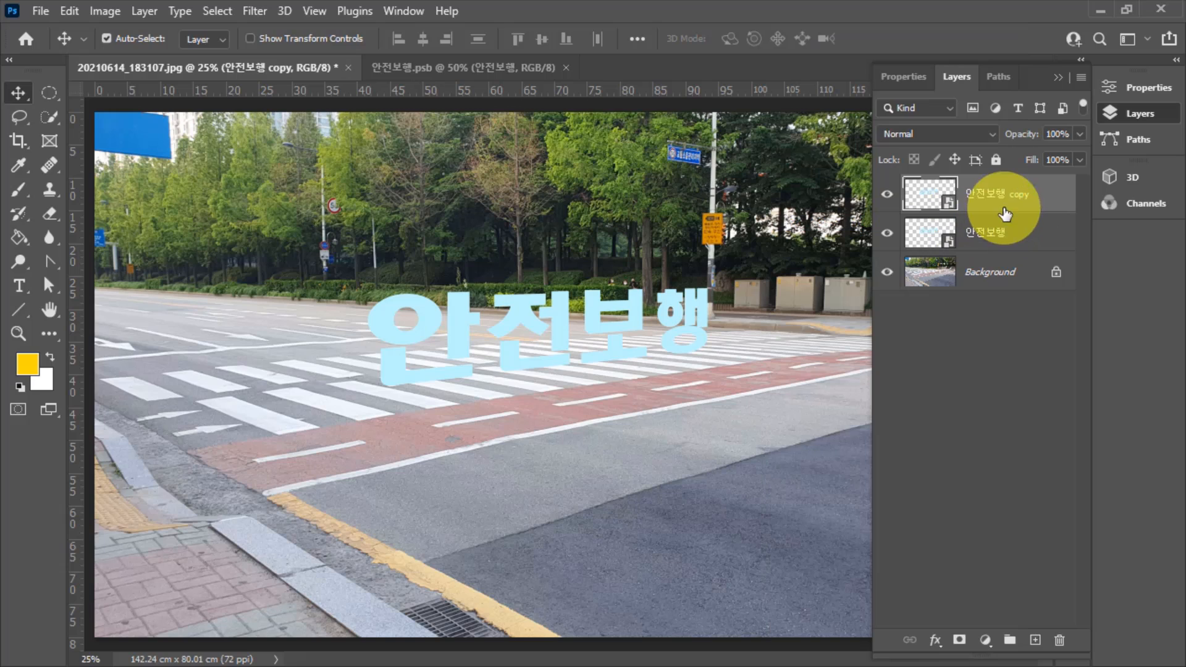
double_click(996, 198)
text(ㄱ림자)
key(Return)
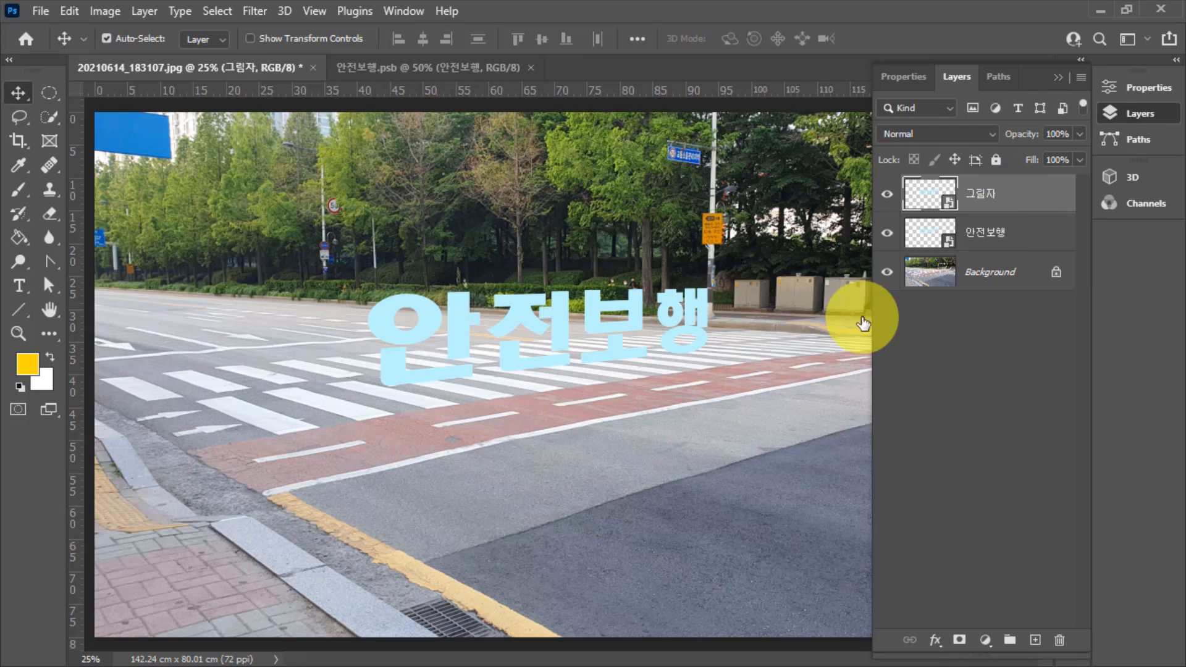
Distort the 그림자 layer by folding its two upper corners down past the text's base, slanting it right along the crosswalk, and apply the transform
mouse_move(550, 355)
mouse_down()
mouse_move(587, 362)
mouse_move(609, 420)
mouse_move(577, 352)
mouse_move(557, 362)
mouse_up()
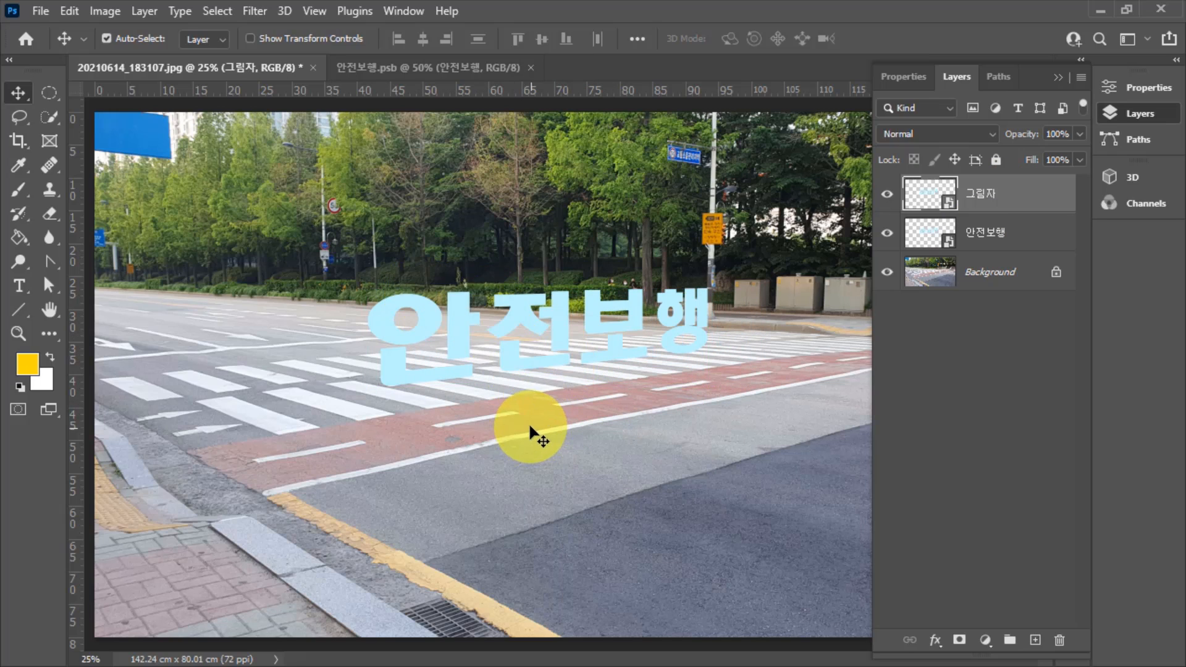
click(65, 10)
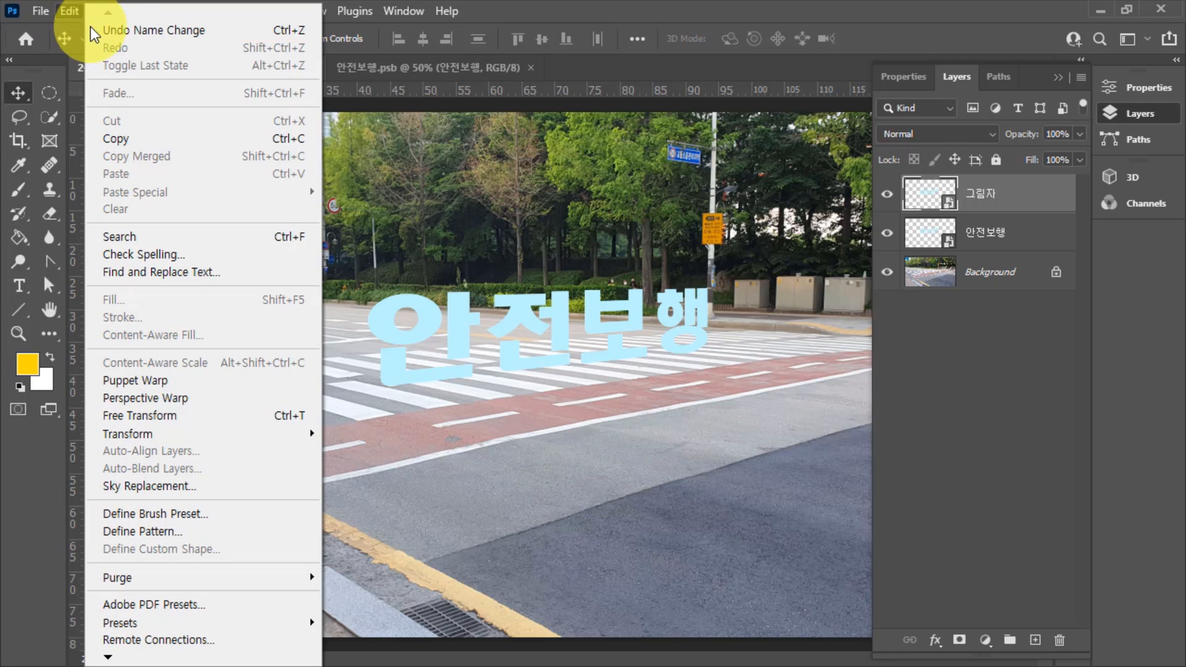
mouse_move(205, 435)
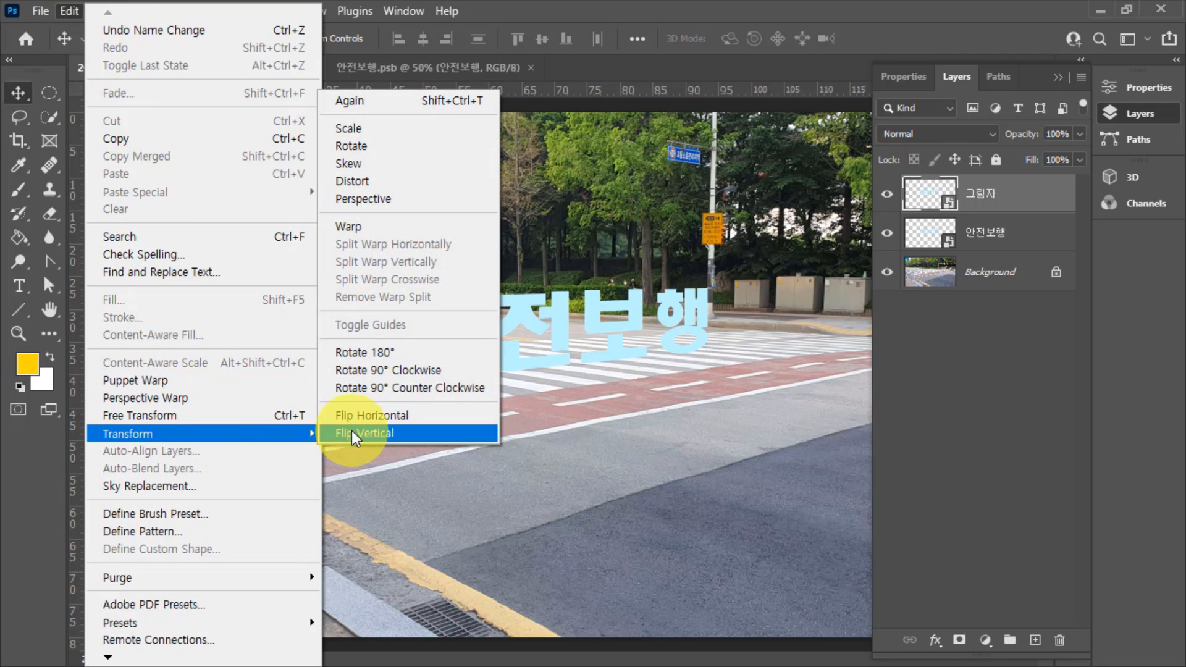
click(390, 180)
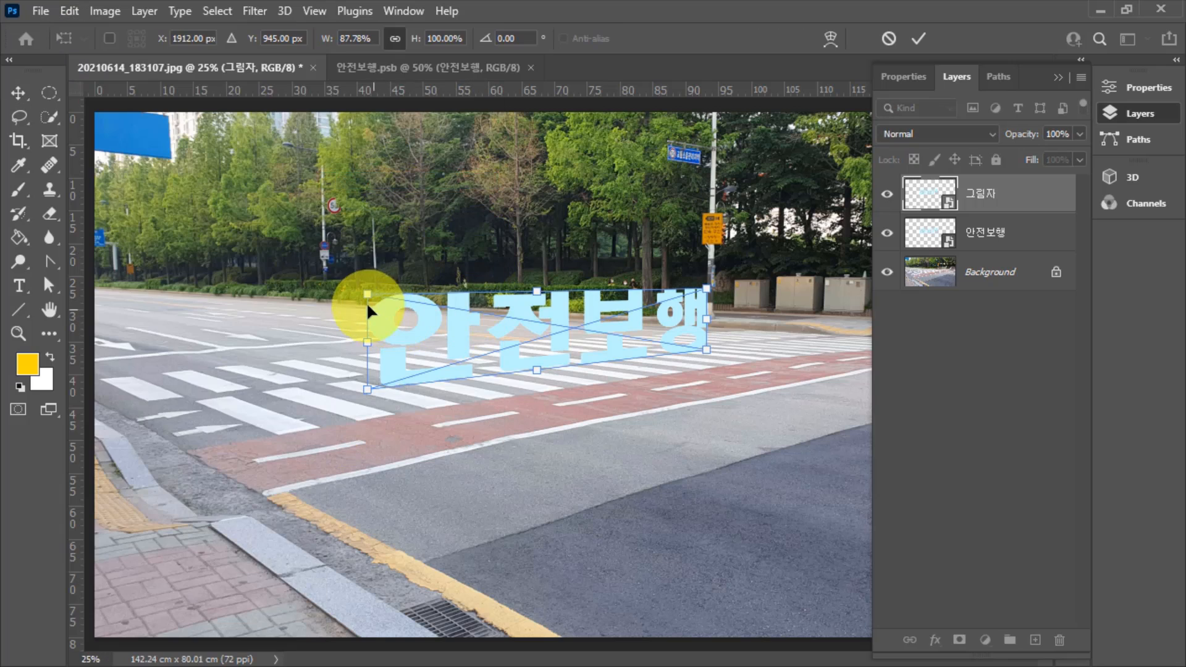
drag(368, 298, 468, 414)
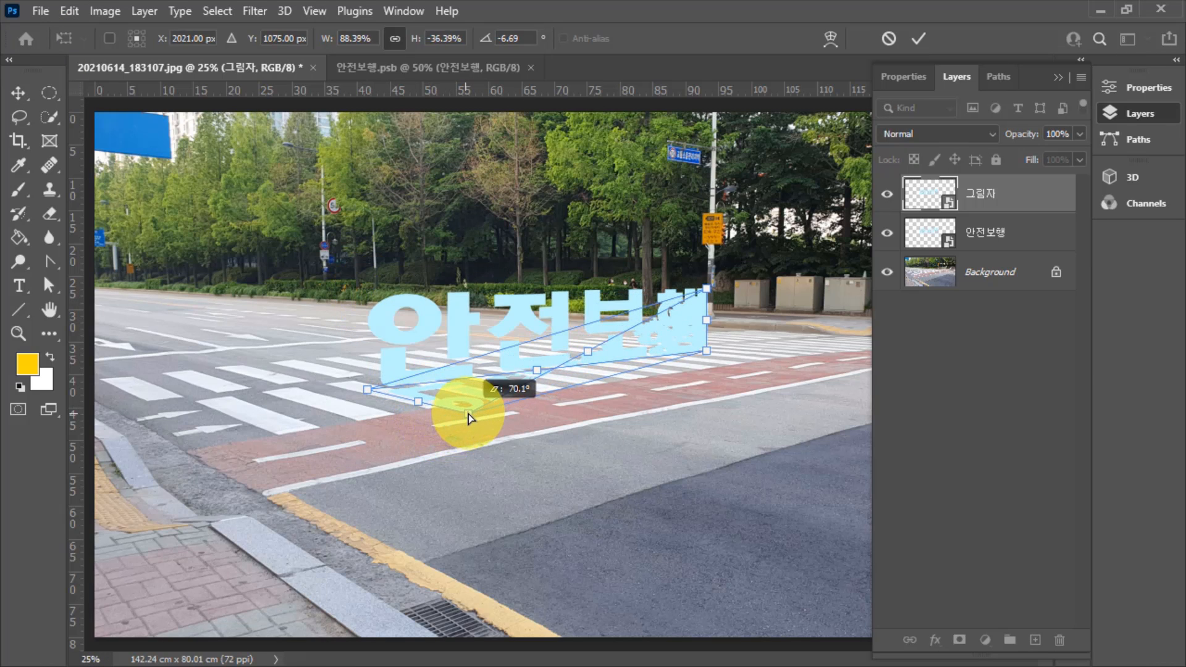
drag(705, 286, 781, 360)
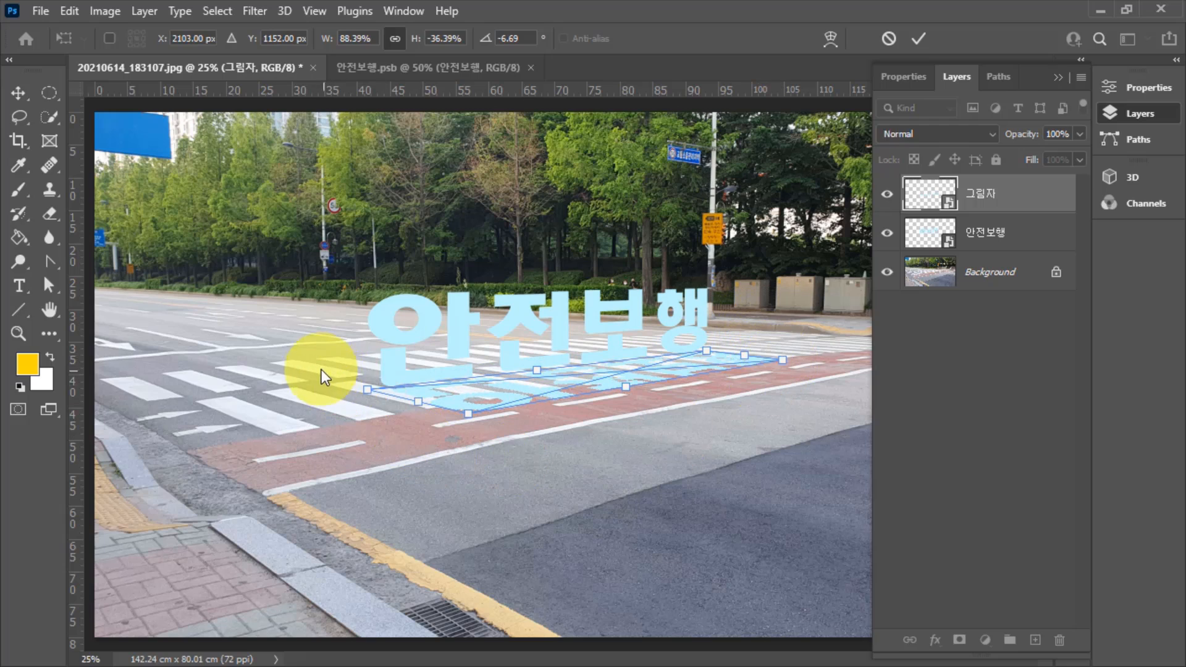
drag(469, 418, 477, 418)
mouse_move(780, 360)
mouse_down()
mouse_move(745, 376)
mouse_move(754, 368)
mouse_move(734, 370)
mouse_move(731, 343)
mouse_move(741, 367)
mouse_move(795, 360)
mouse_up()
key(Return)
click(720, 456)
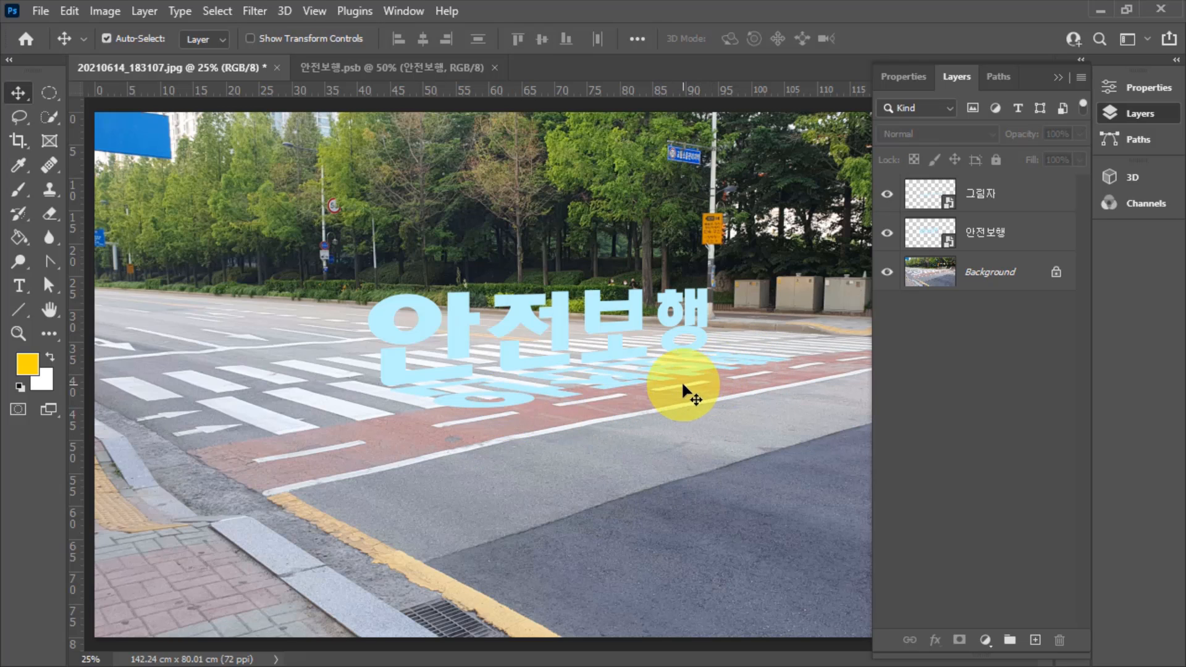
Open the 그림자 Smart Object contents and set the text color to dark gray #434343
double_click(929, 196)
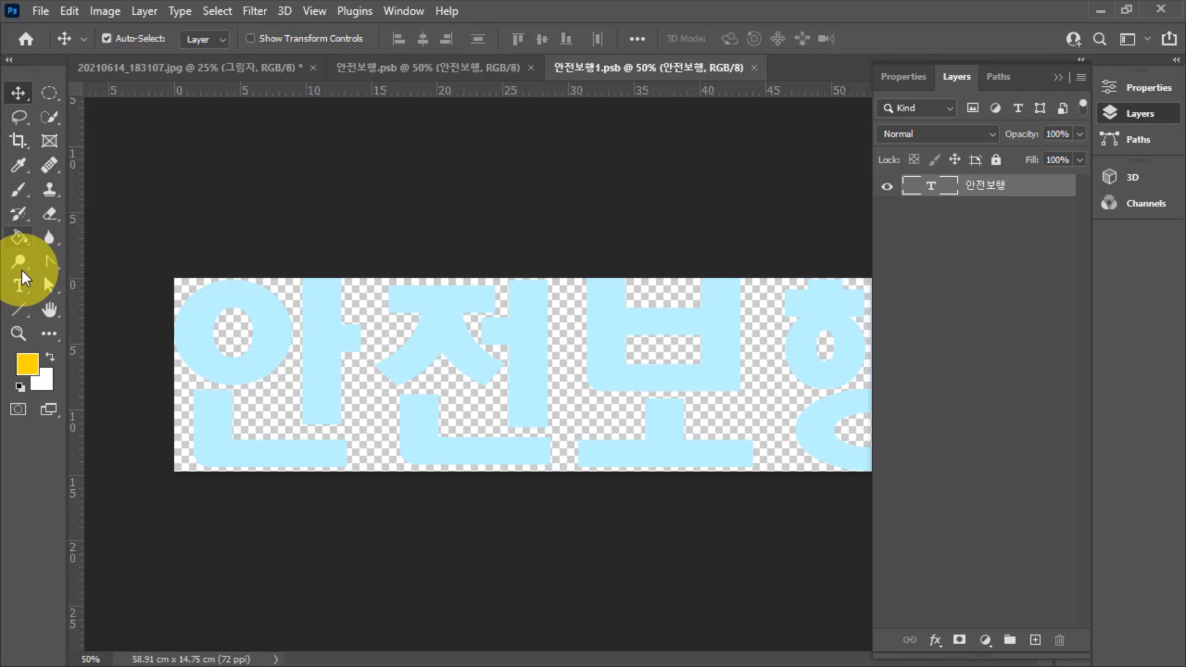
click(20, 286)
double_click(198, 344)
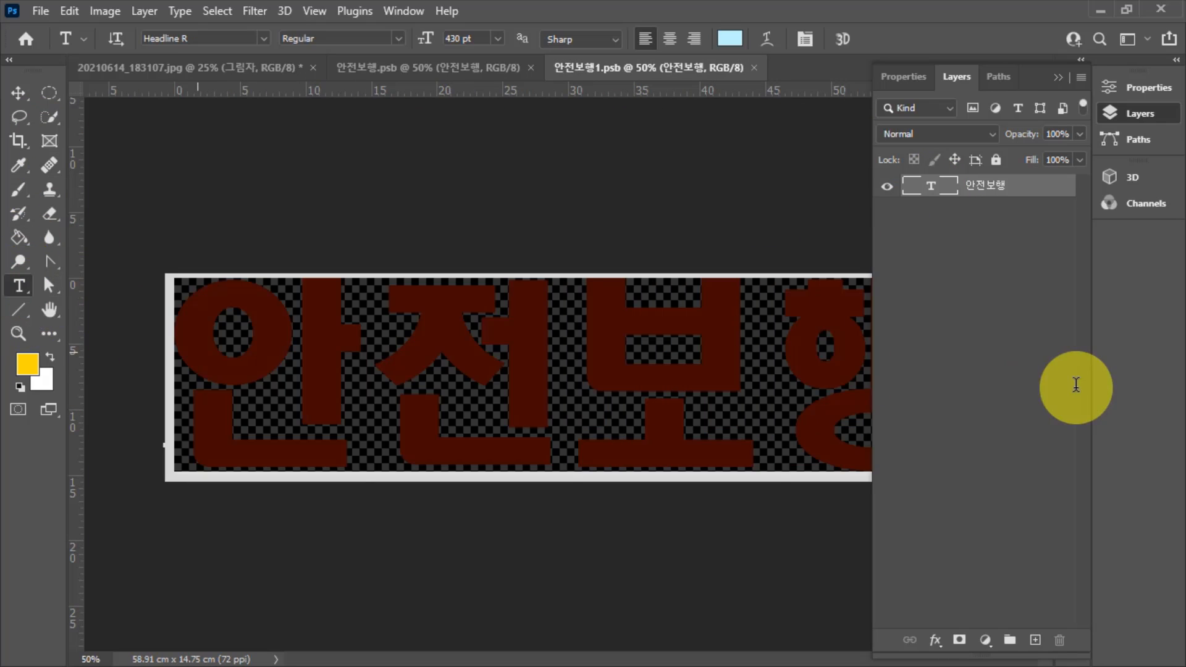
click(26, 363)
drag(684, 416, 576, 431)
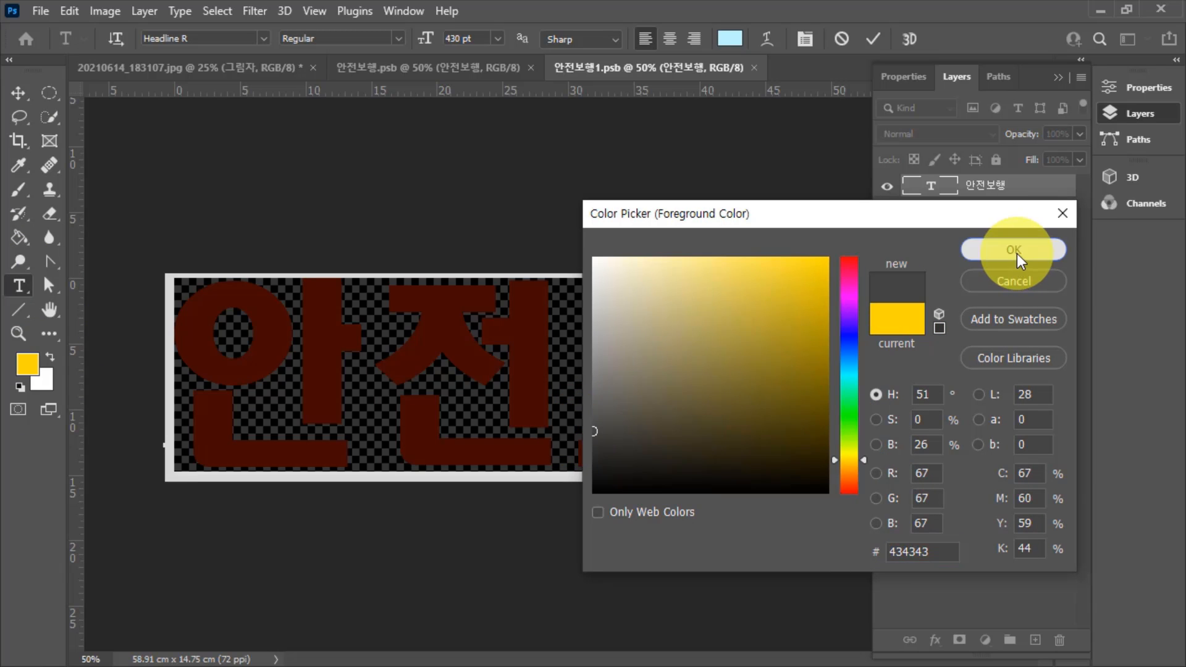
click(1015, 252)
key(ctrl+Return)
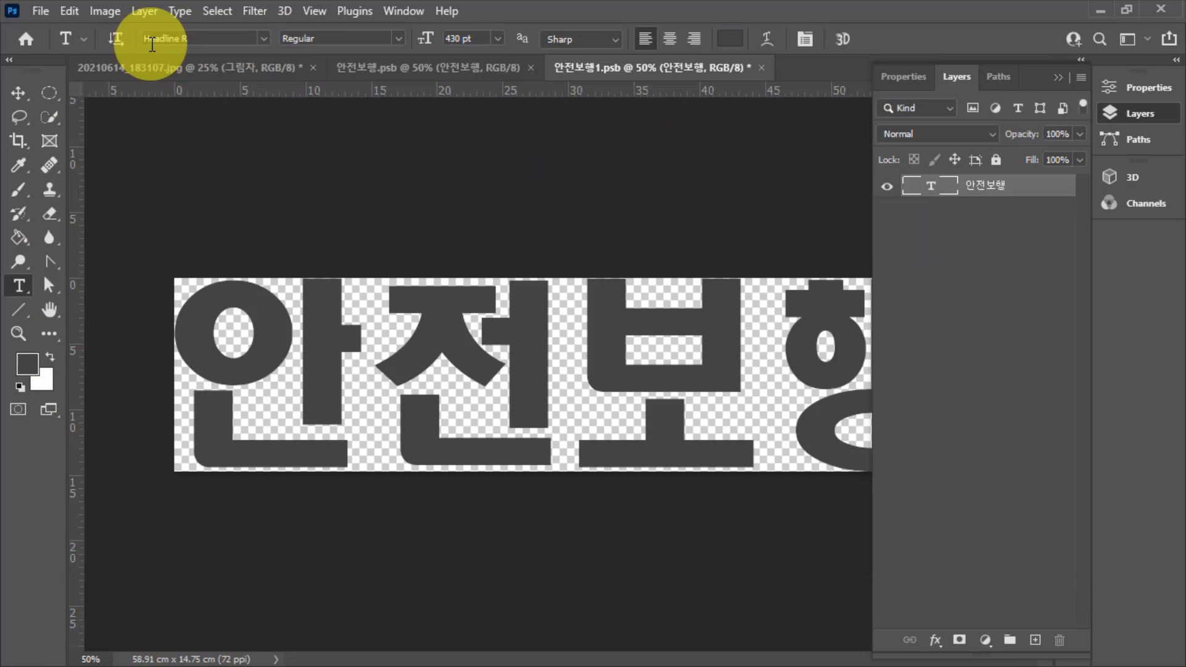
Save the 그림자 Smart Object contents and return to the street photo
click(39, 11)
click(75, 218)
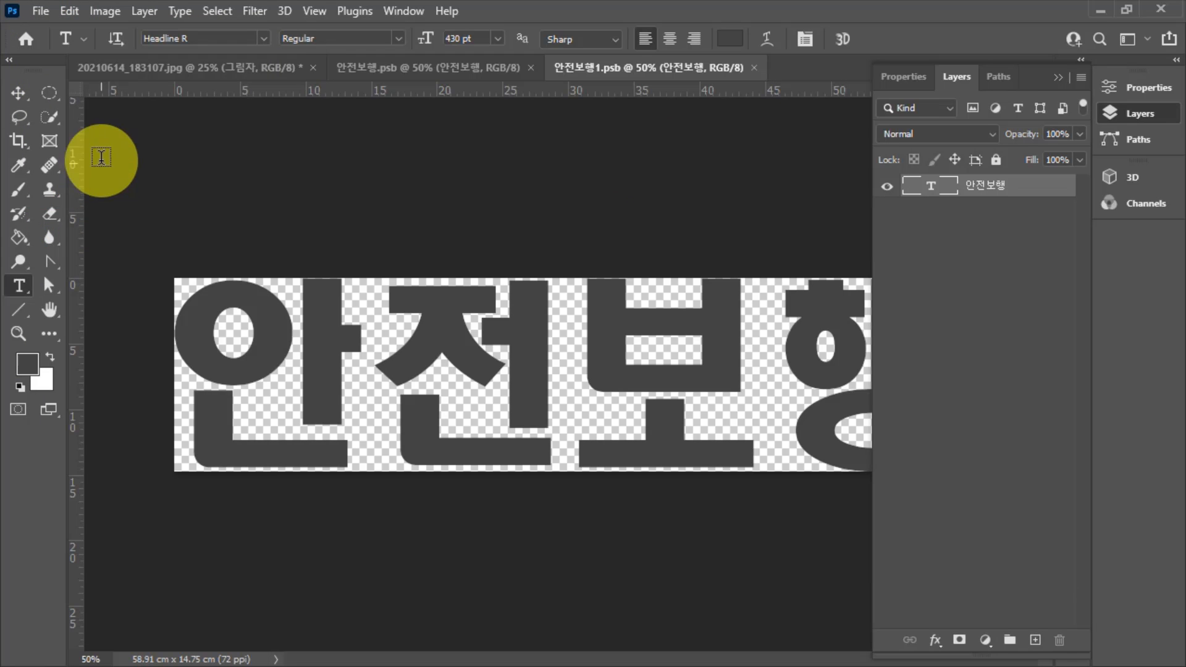
click(99, 65)
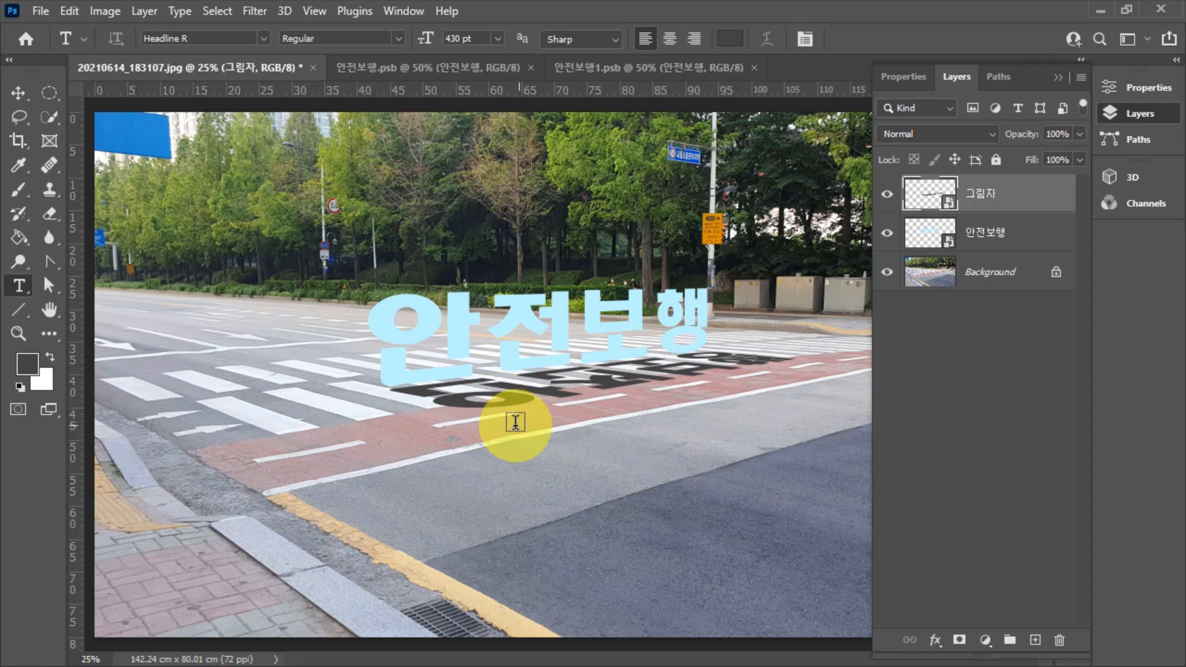
Apply a Gaussian Blur smart filter to the 그림자 layer to soften the edges of the cast shadow
click(15, 92)
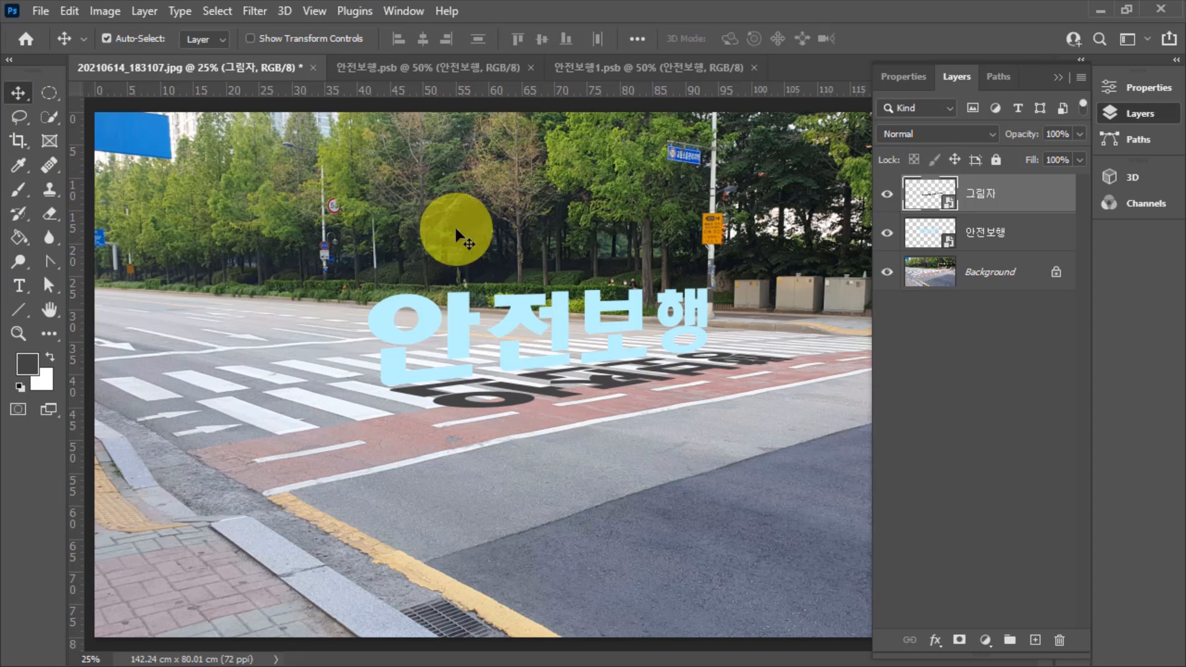
click(258, 11)
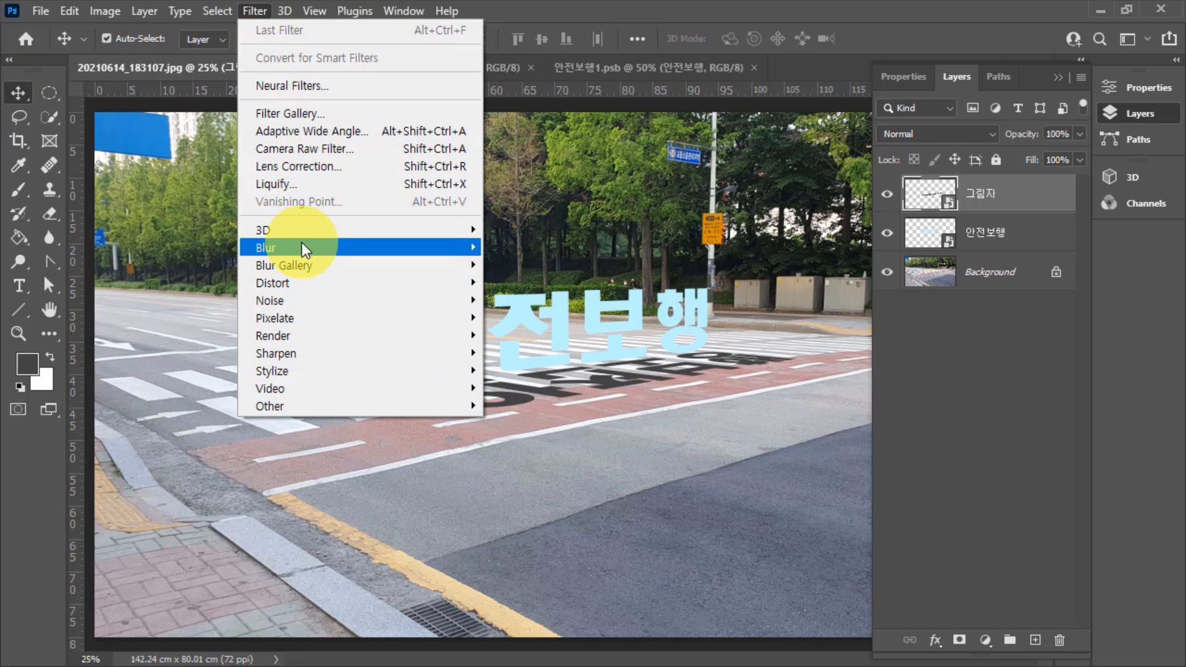
mouse_move(301, 242)
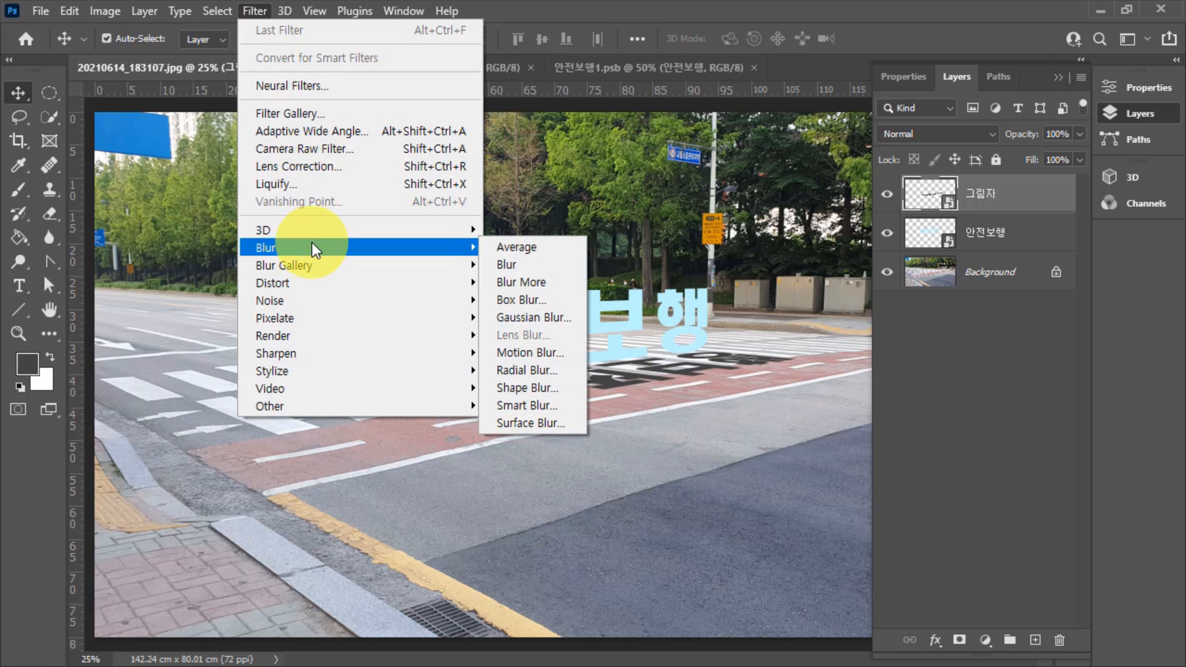
click(543, 318)
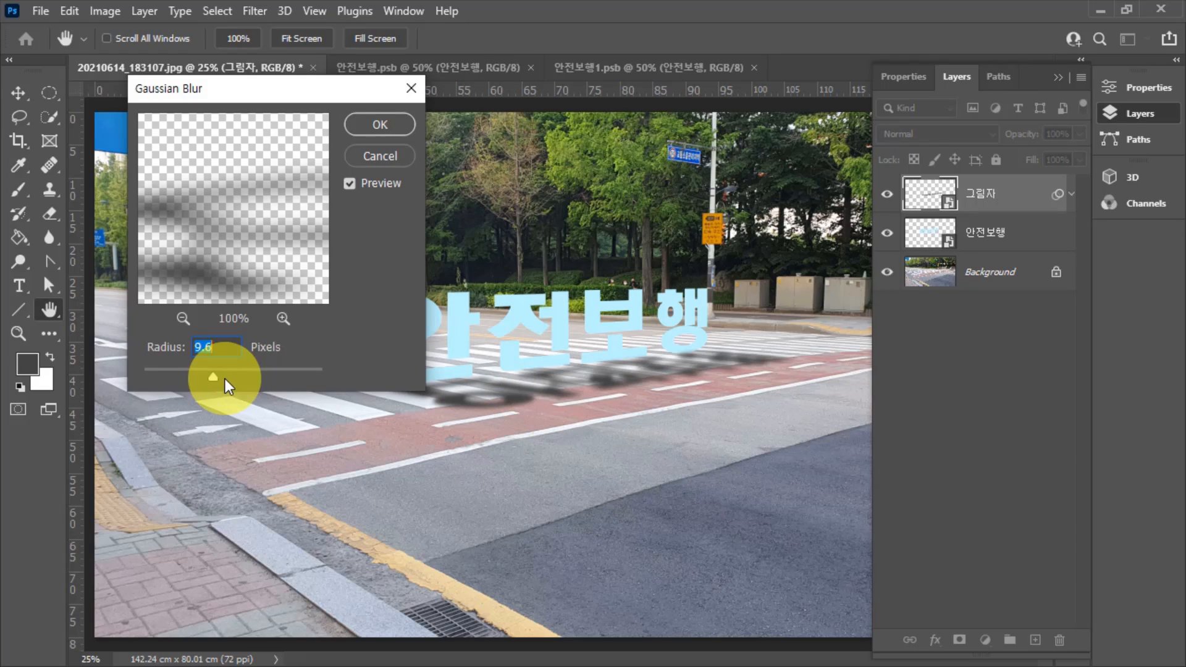
mouse_move(215, 376)
mouse_down()
mouse_move(238, 374)
mouse_move(186, 374)
mouse_move(204, 374)
mouse_up()
click(381, 124)
Lower the 그림자 layer's opacity to 67% and move the layer below the 안전보행 layer
click(1080, 133)
drag(1081, 153, 1052, 164)
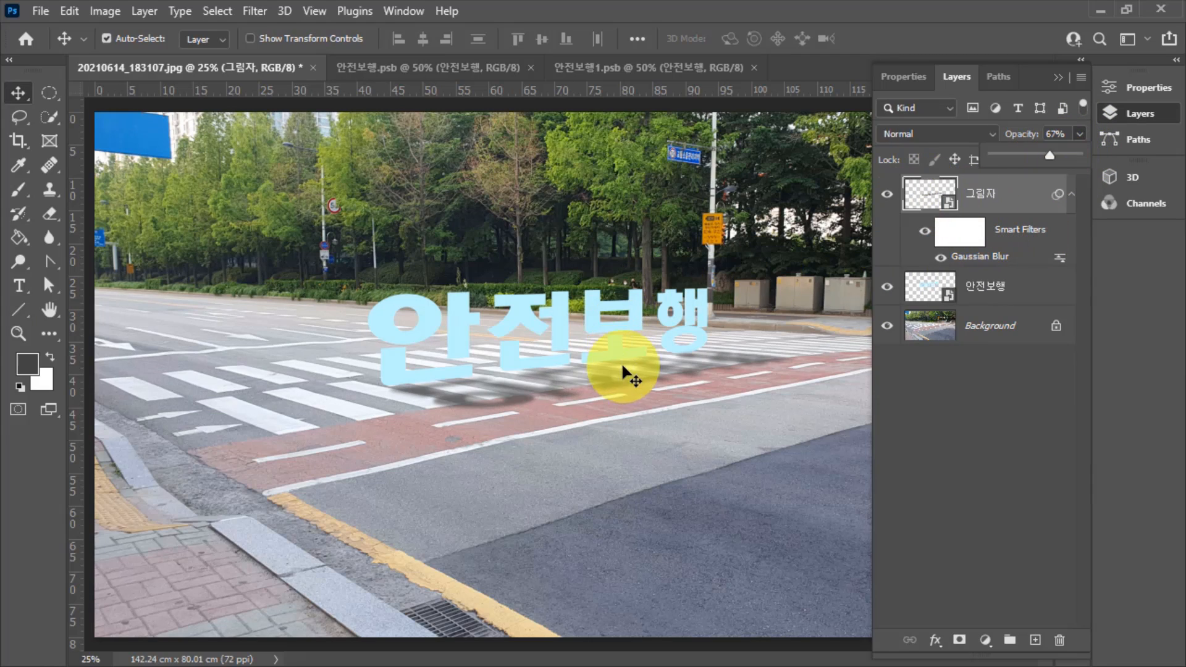
click(928, 193)
drag(928, 194, 913, 309)
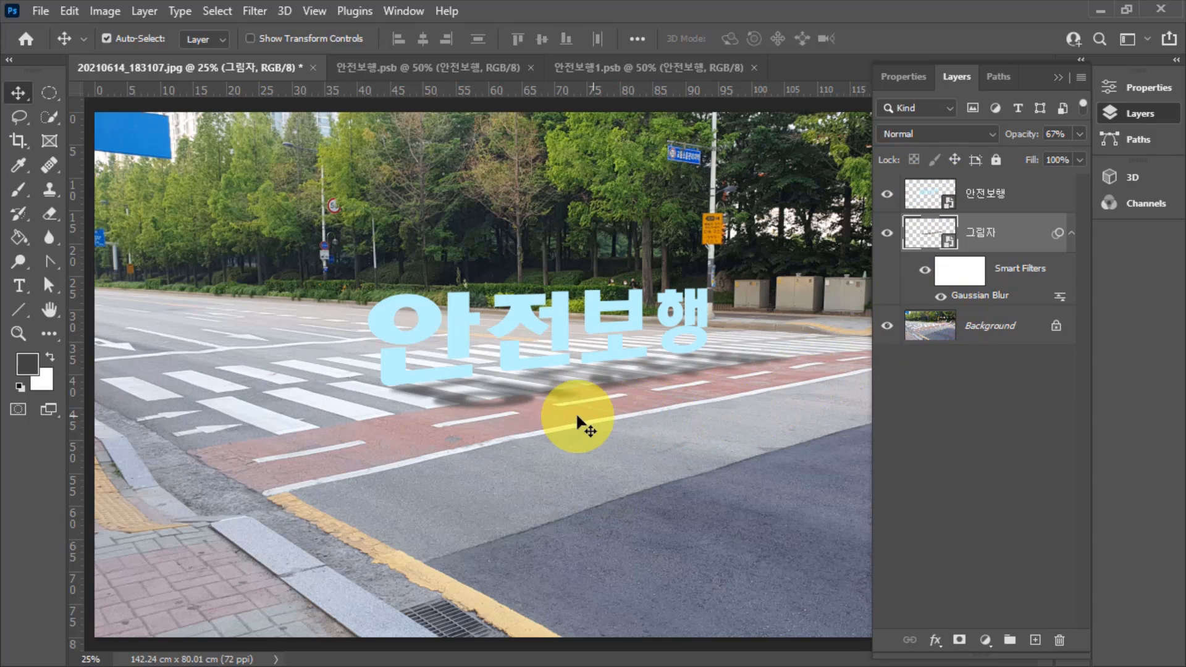